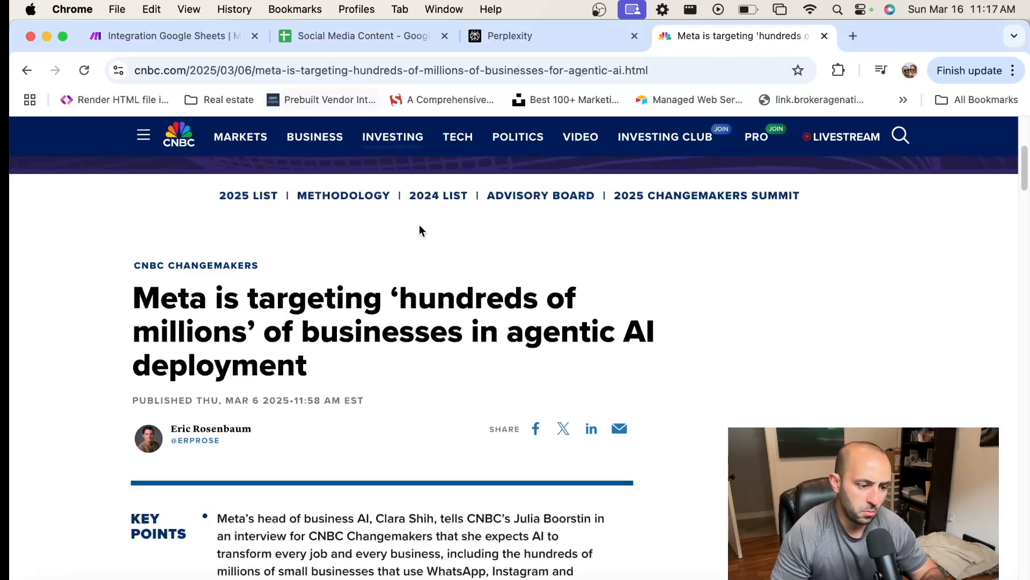
Review the CNBC article about Meta's agentic AI and check its link under Content Link in the Social Media Content spreadsheet
scroll(460, 296, "down", 2)
scroll(461, 295, "up", 5)
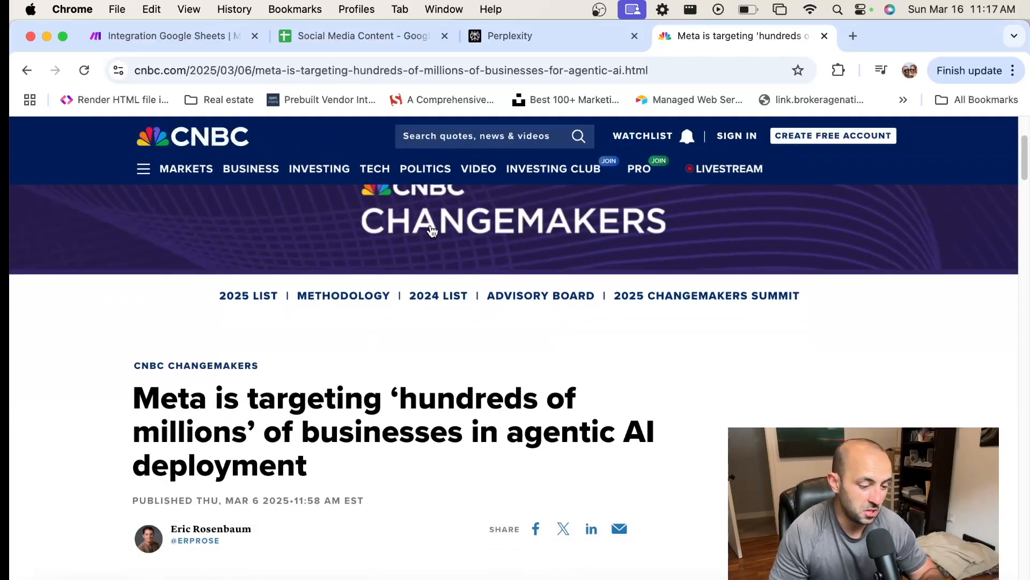
left_click(343, 37)
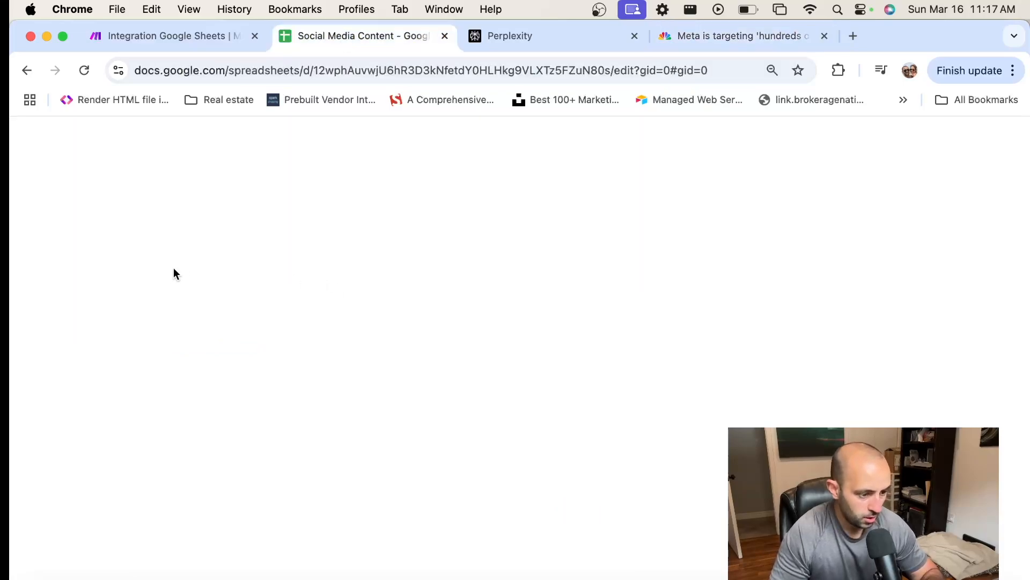
left_click(96, 292)
left_click(93, 273)
key("Up")
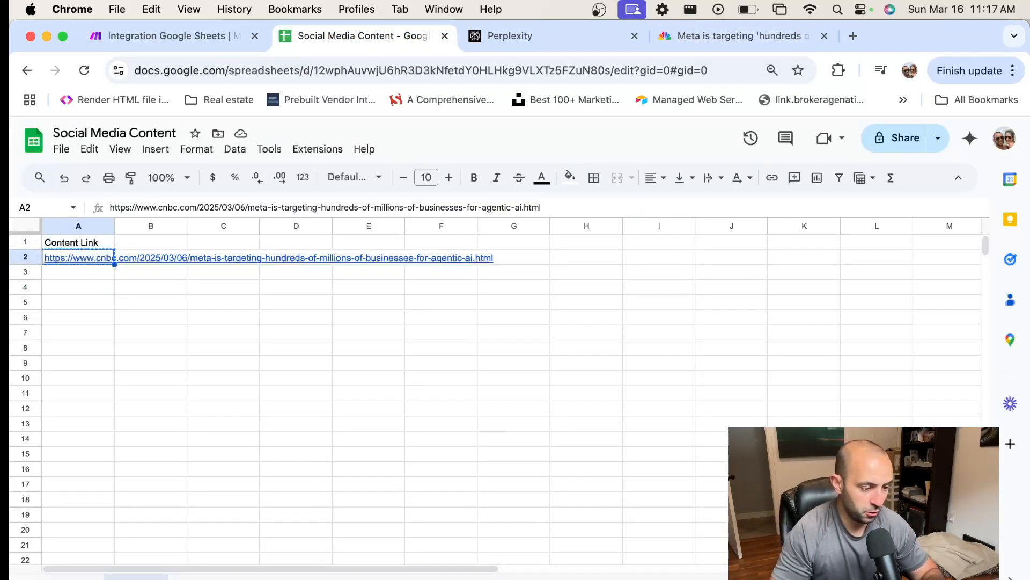
left_click(70, 270)
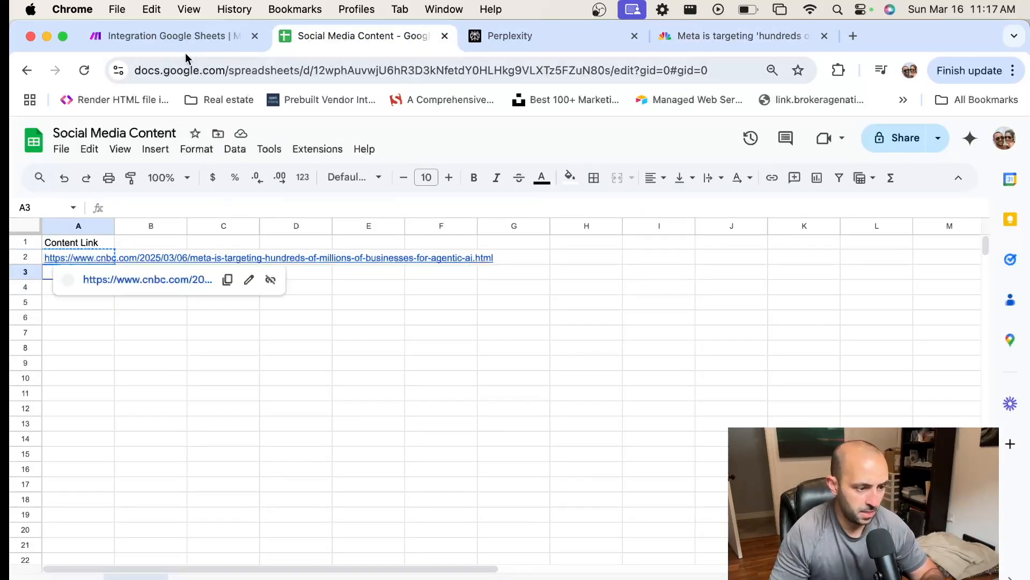
Switch to the Make scenario and add a Google Sheets Watch New Rows trigger as the first module
left_click(170, 33)
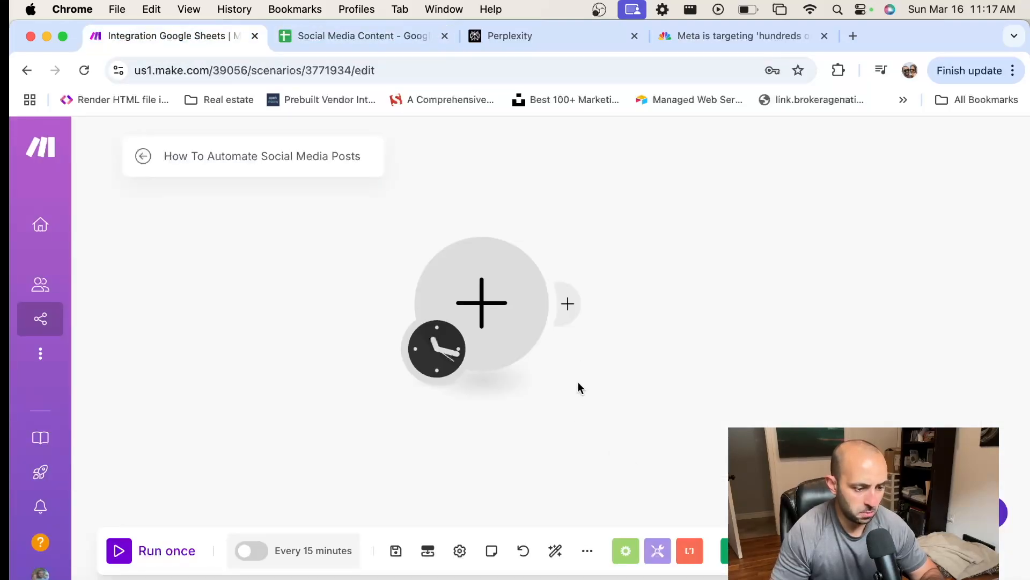
left_click(498, 307)
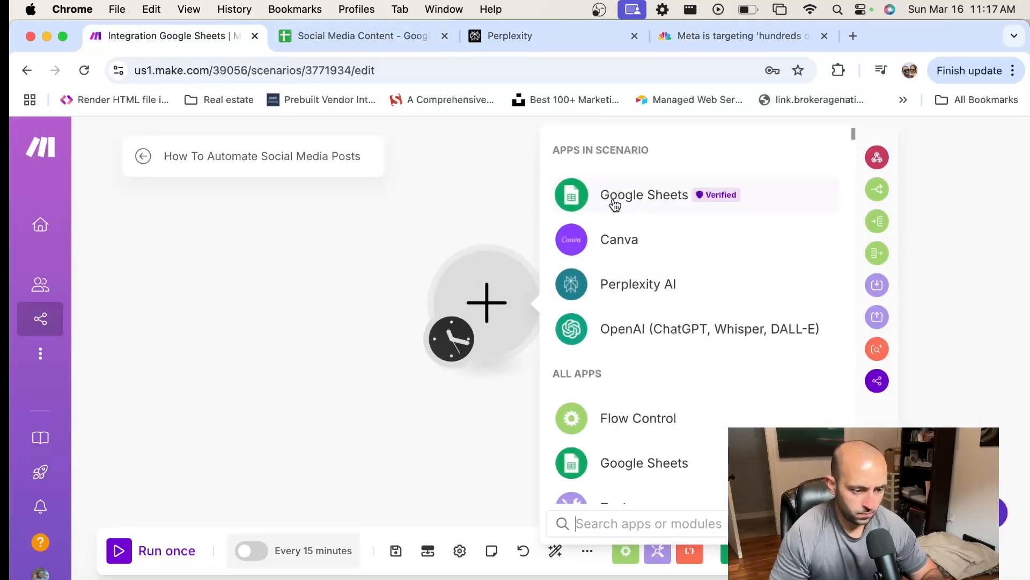
scroll(615, 204, "down", 1)
scroll(632, 179, "up", 1)
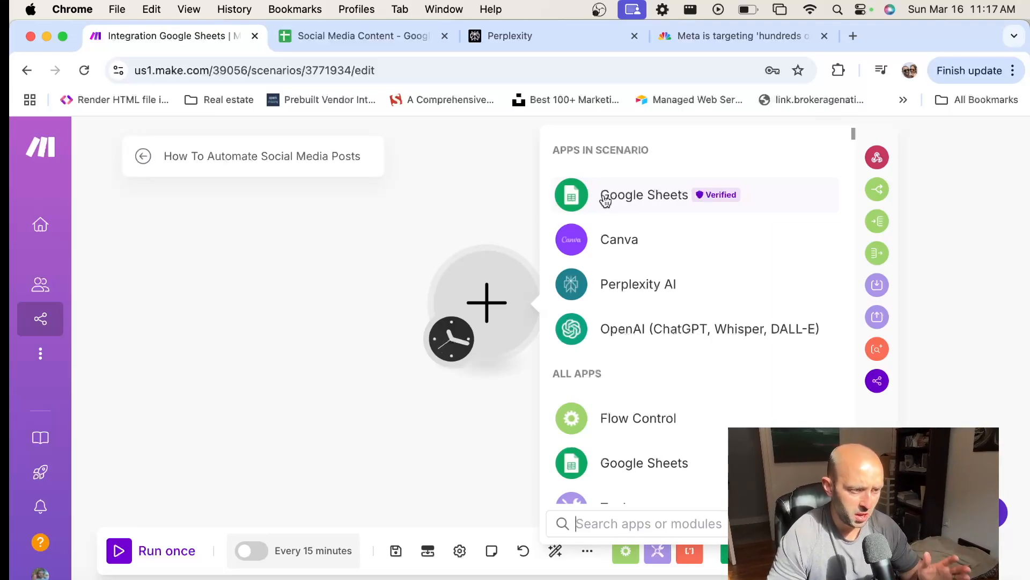
left_click(645, 197)
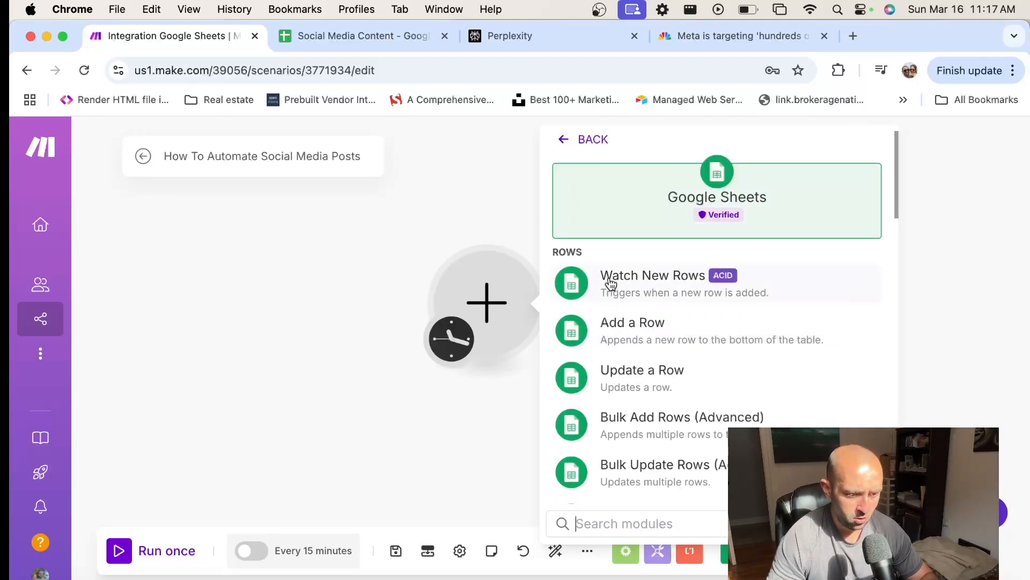
left_click(653, 291)
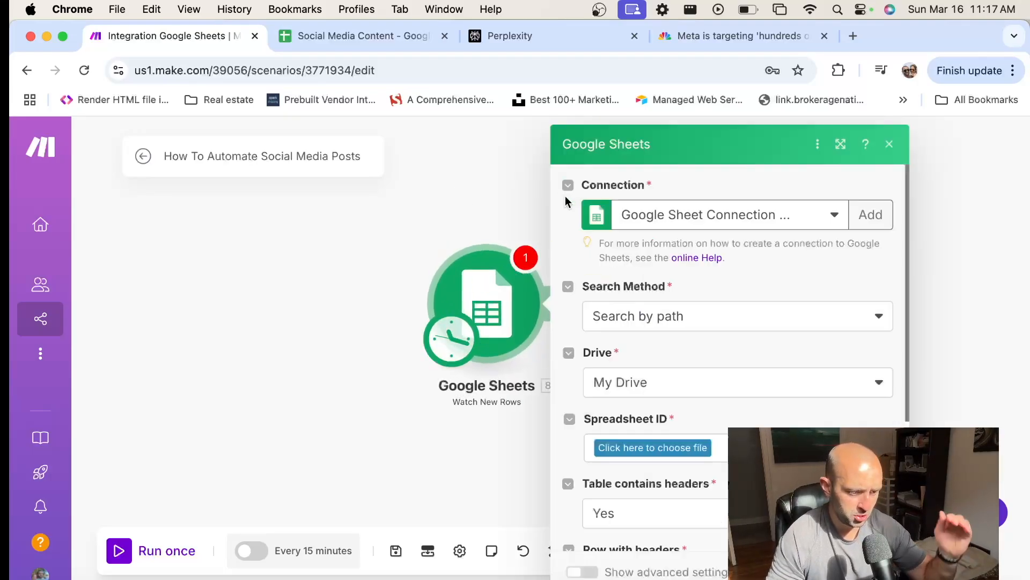
Point the Google Sheets trigger at the Social Media Content spreadsheet and its Sheet1 sheet
scroll(739, 335, "down", 2)
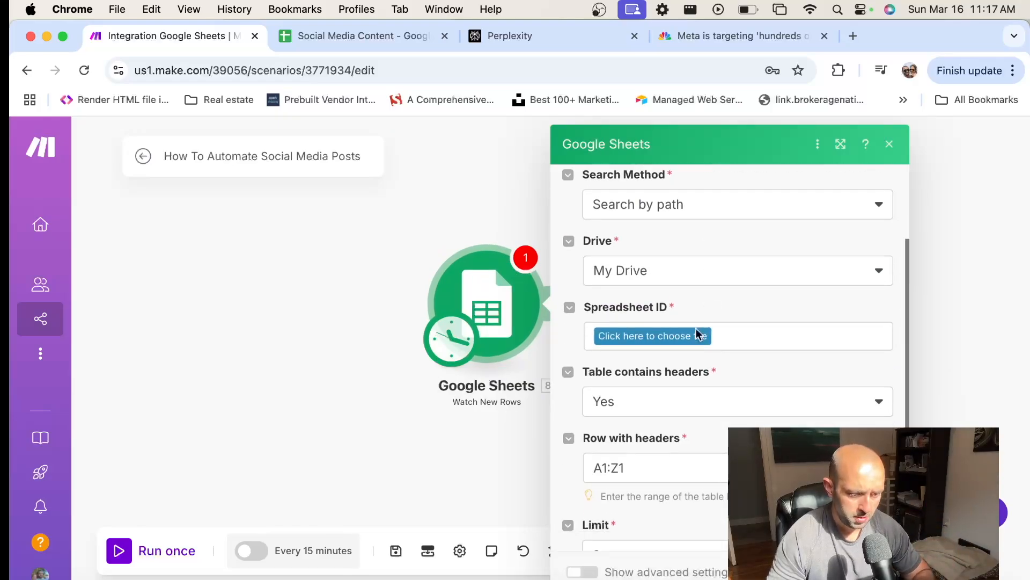
left_click(668, 335)
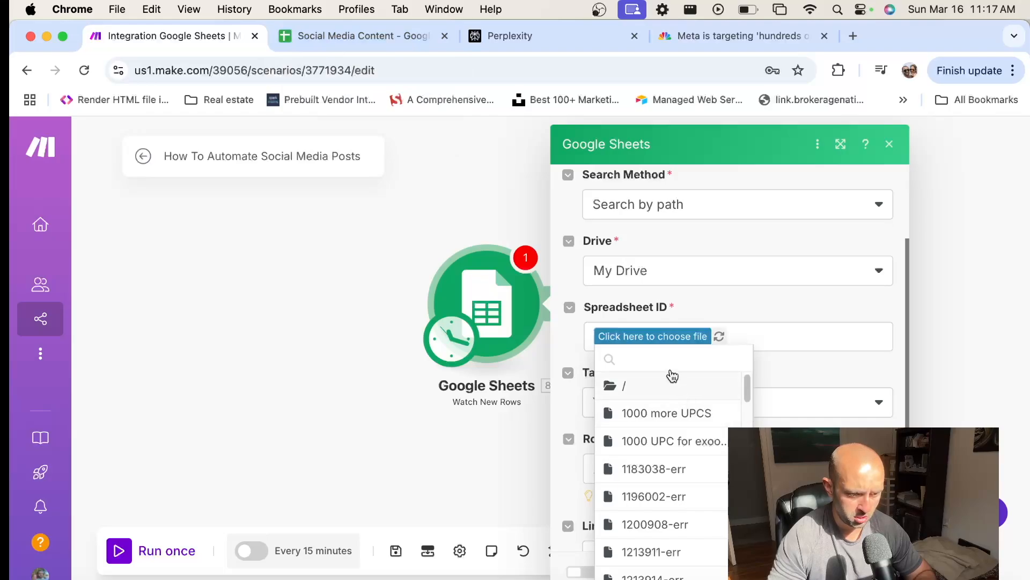
type("socia")
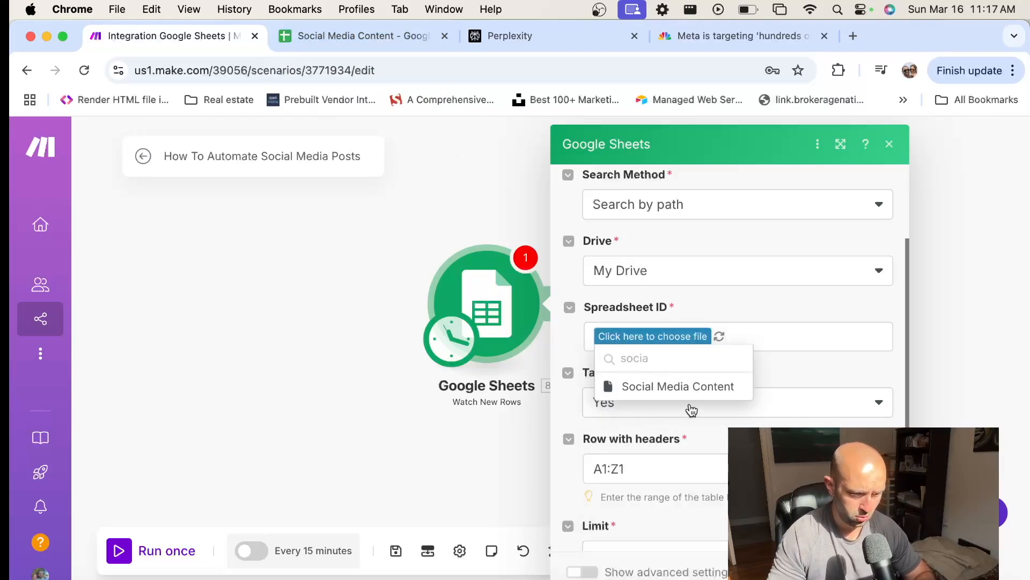
left_click(685, 389)
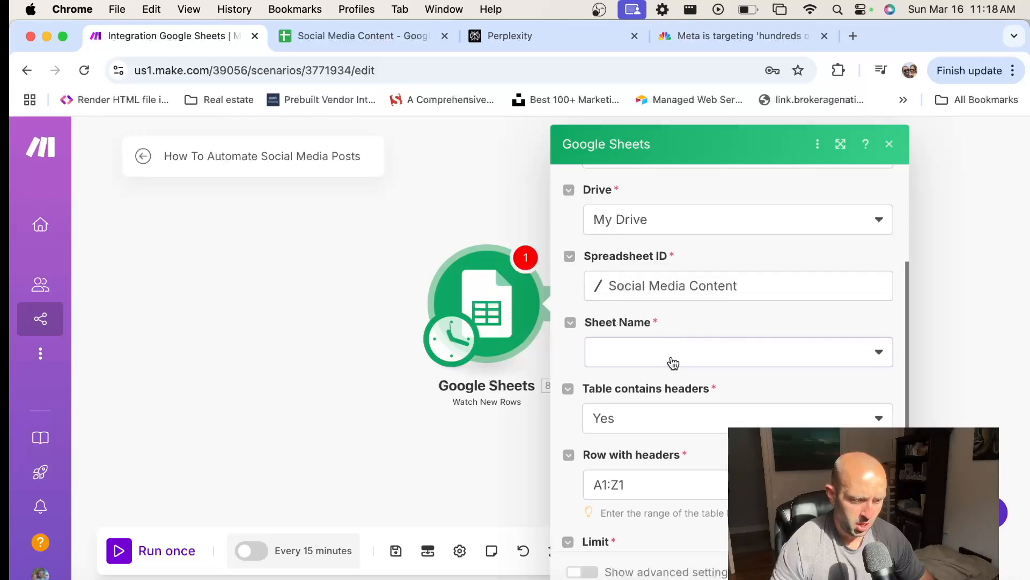
left_click(672, 363)
left_click(648, 379)
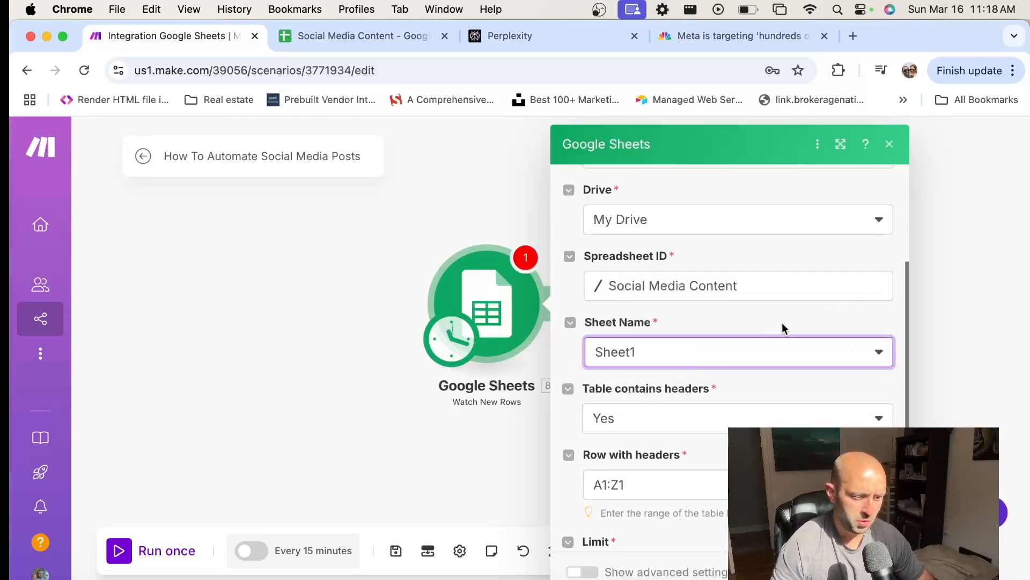
Set the trigger's limit to 1, save the module and choose All as the starting point
scroll(734, 338, "up", 4)
scroll(720, 328, "down", 5)
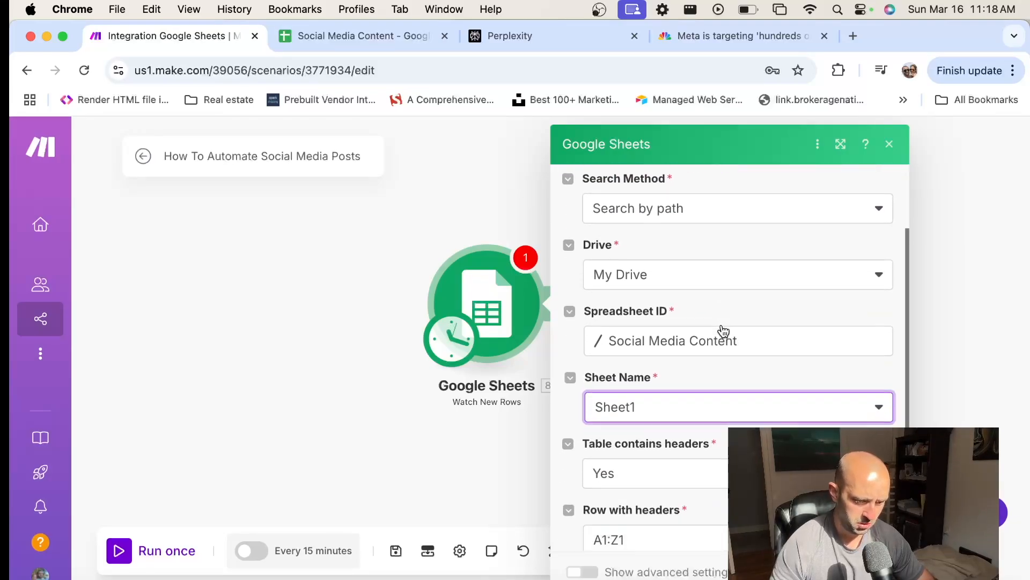
left_click(639, 477)
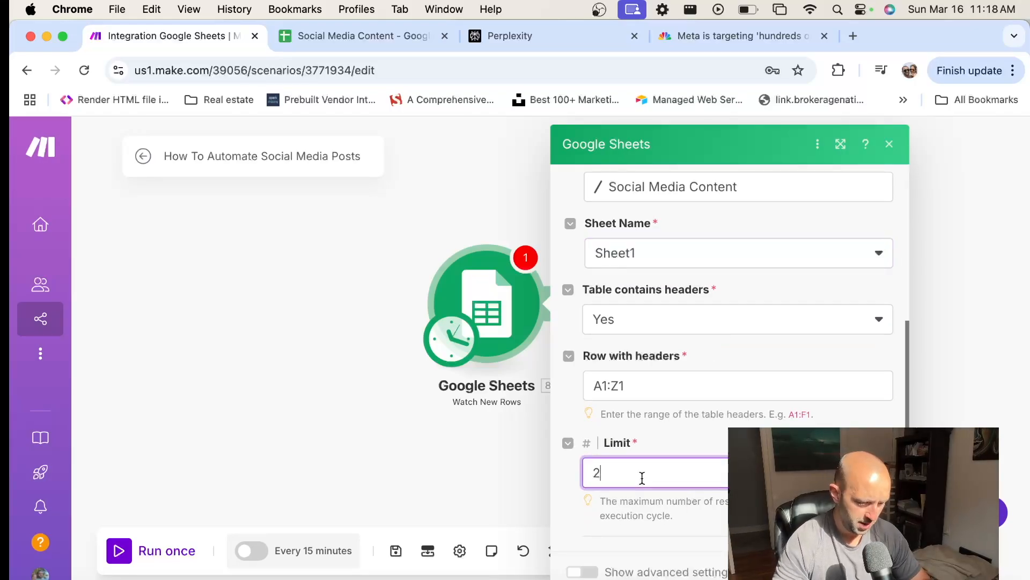
key("BackSpace")
scroll(755, 403, "up", 5)
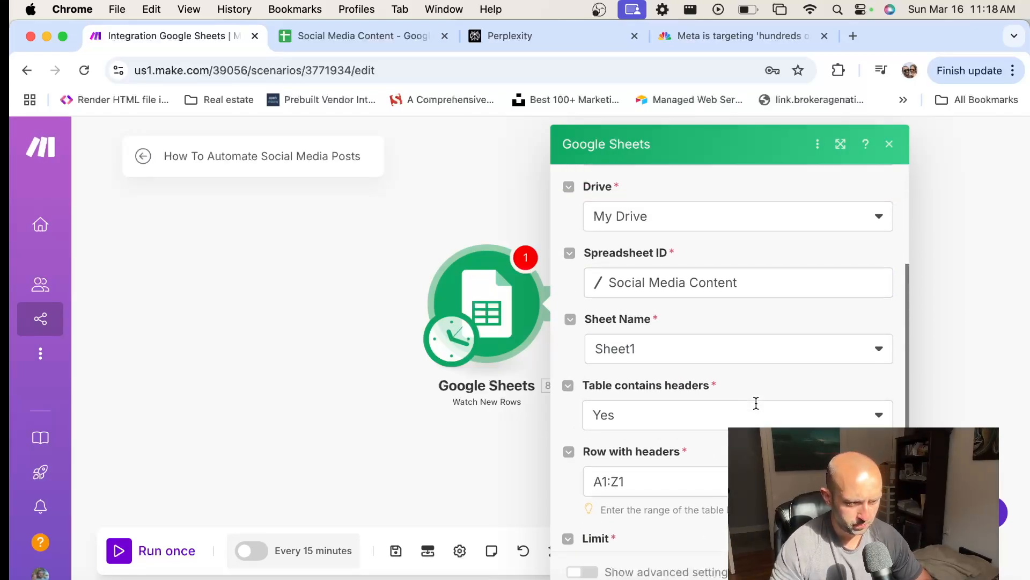
scroll(645, 396, "down", 5)
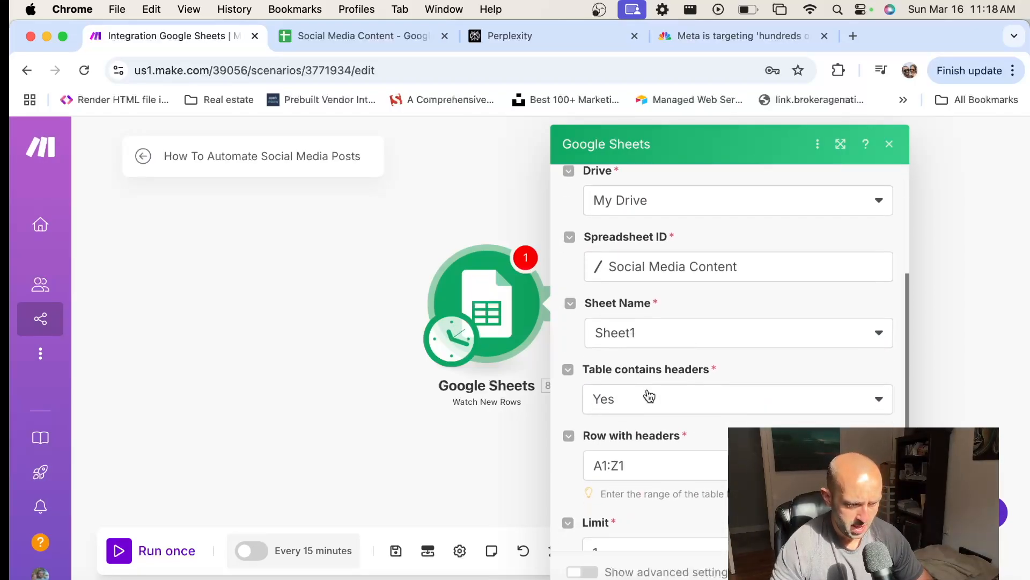
left_click(877, 570)
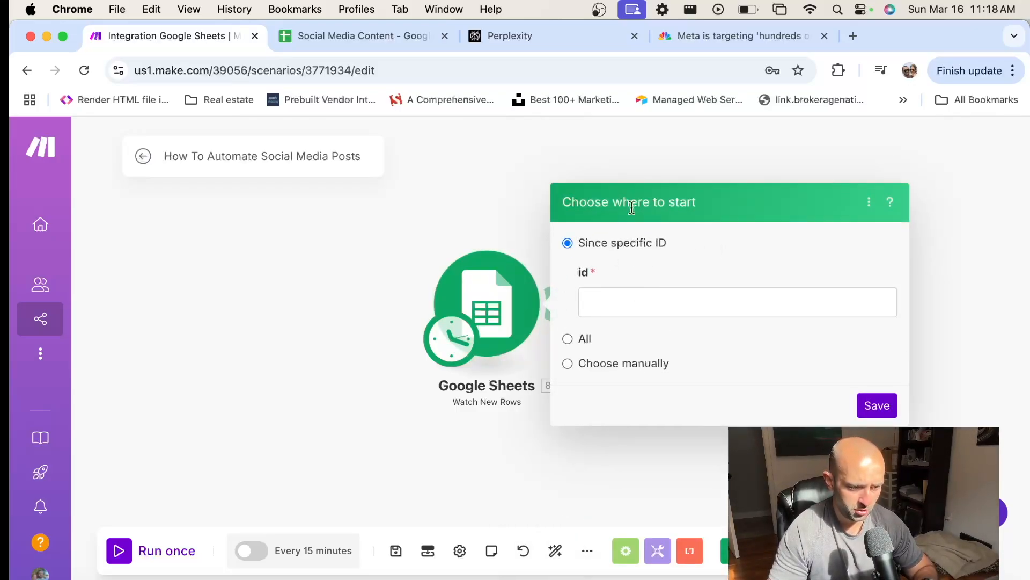
left_click(568, 339)
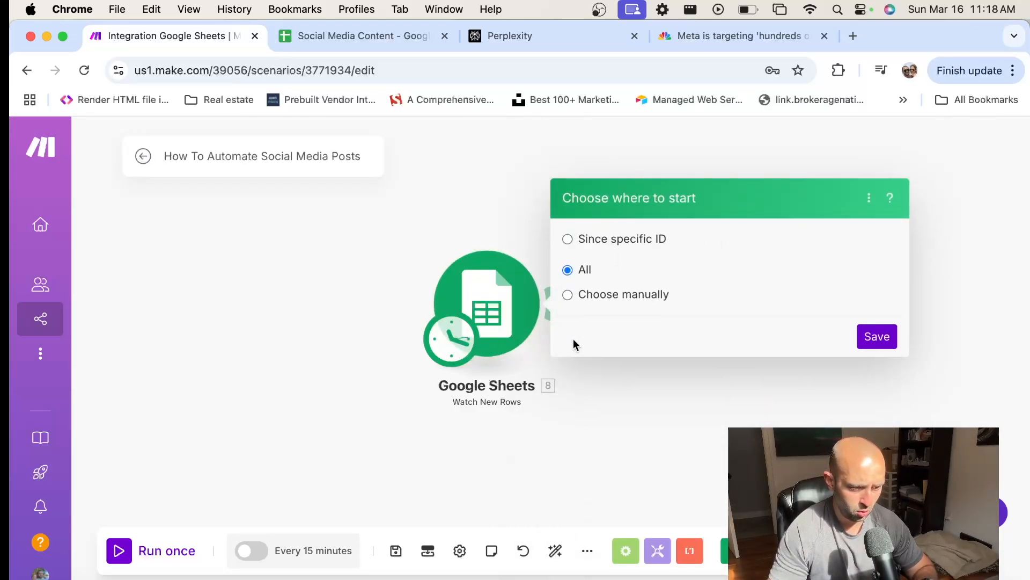
left_click(877, 330)
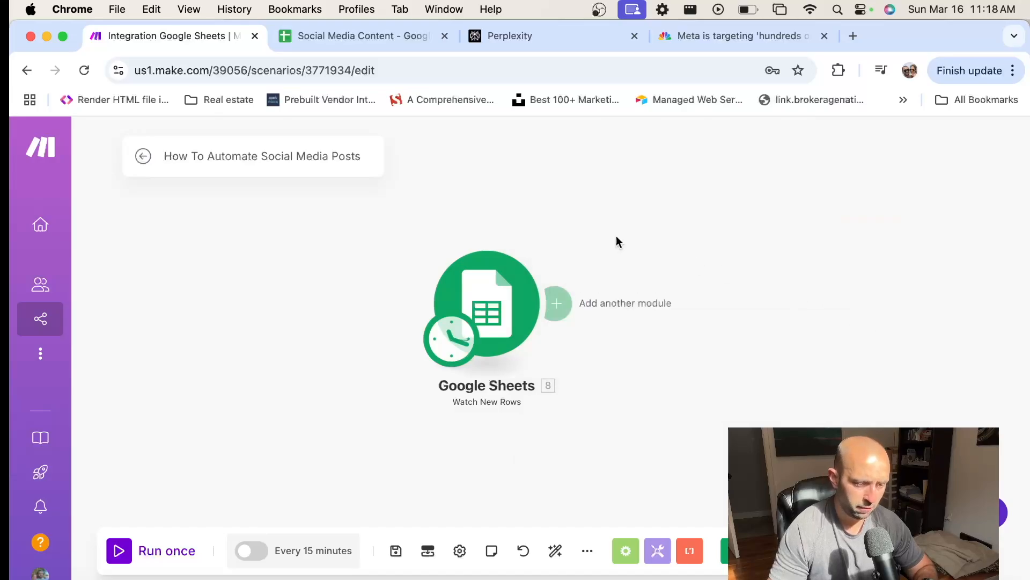
Add a Perplexity AI Create a Chat Completion module after the Google Sheets trigger
left_click(354, 36)
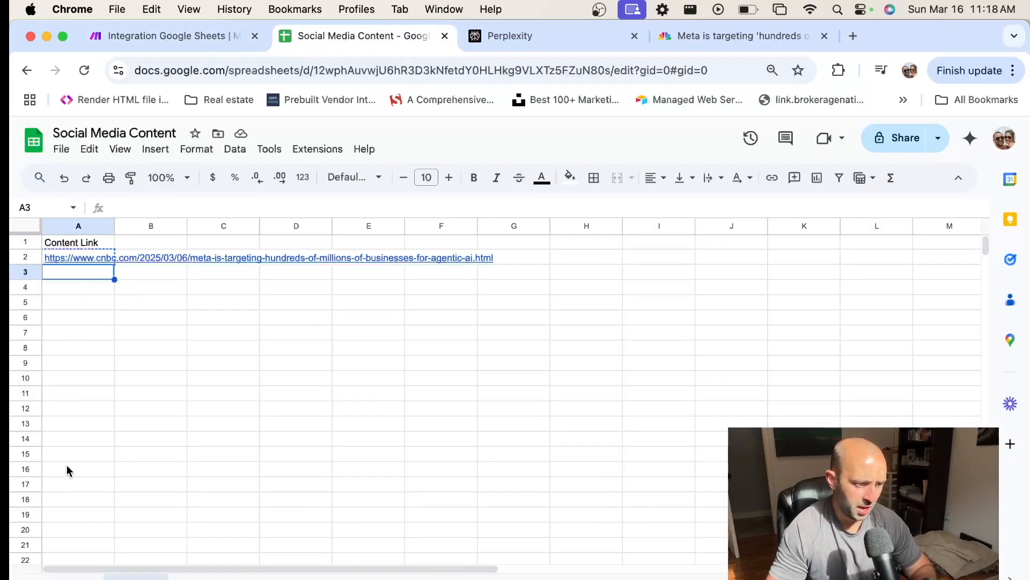
left_click(198, 36)
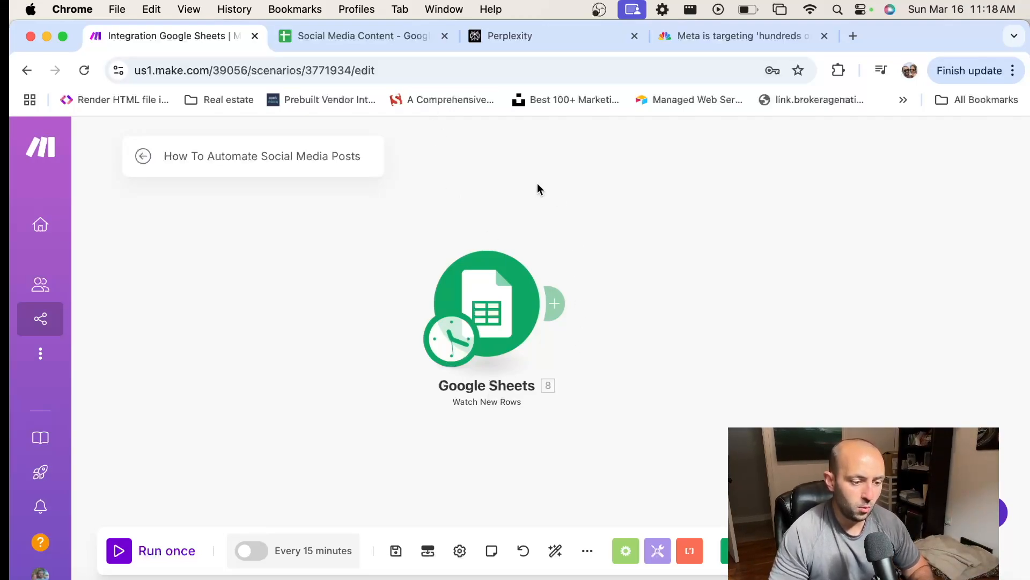
left_click(560, 304)
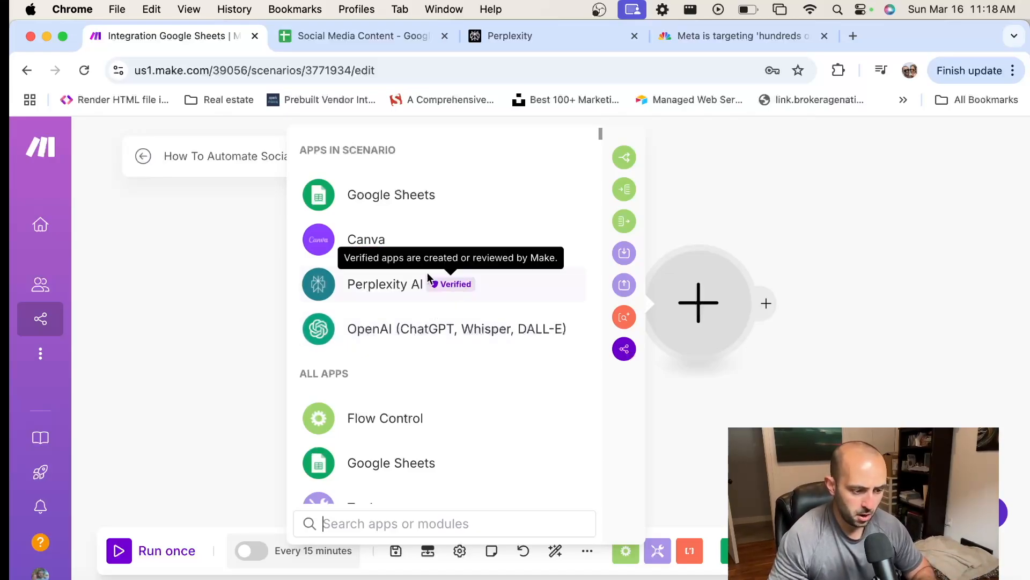
left_click(371, 287)
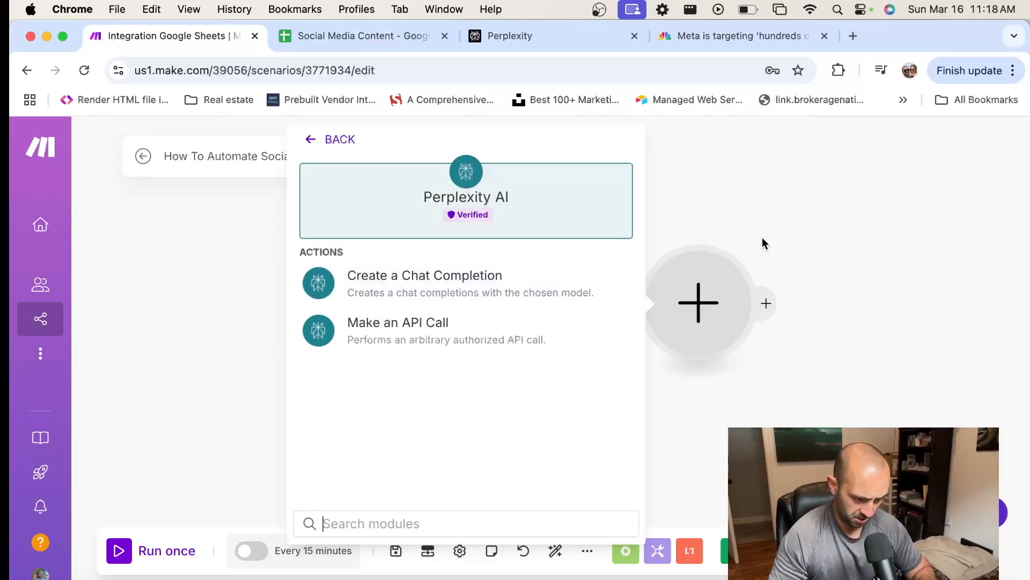
left_click(436, 279)
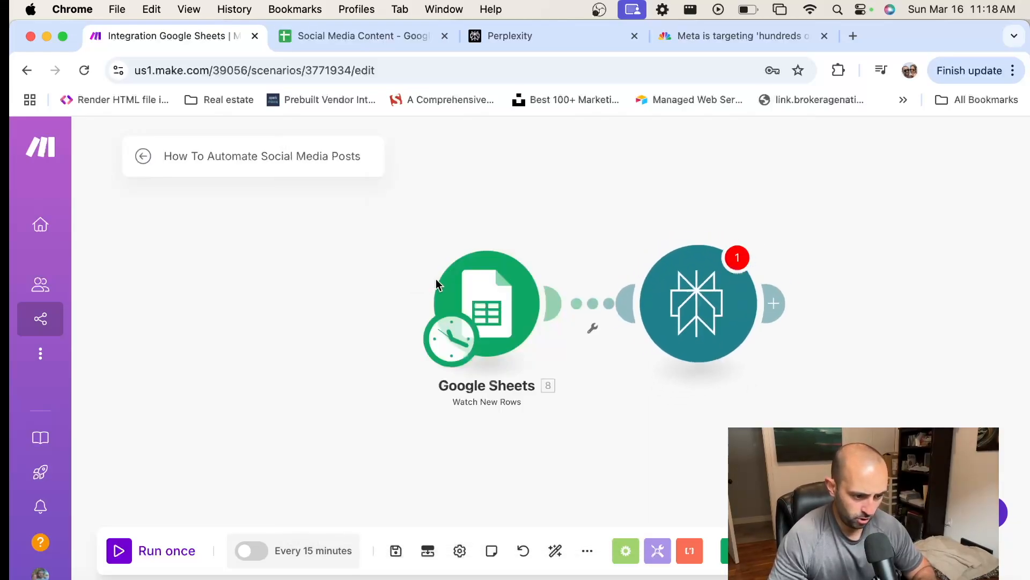
left_click(404, 320)
left_click(368, 344)
left_click(351, 374)
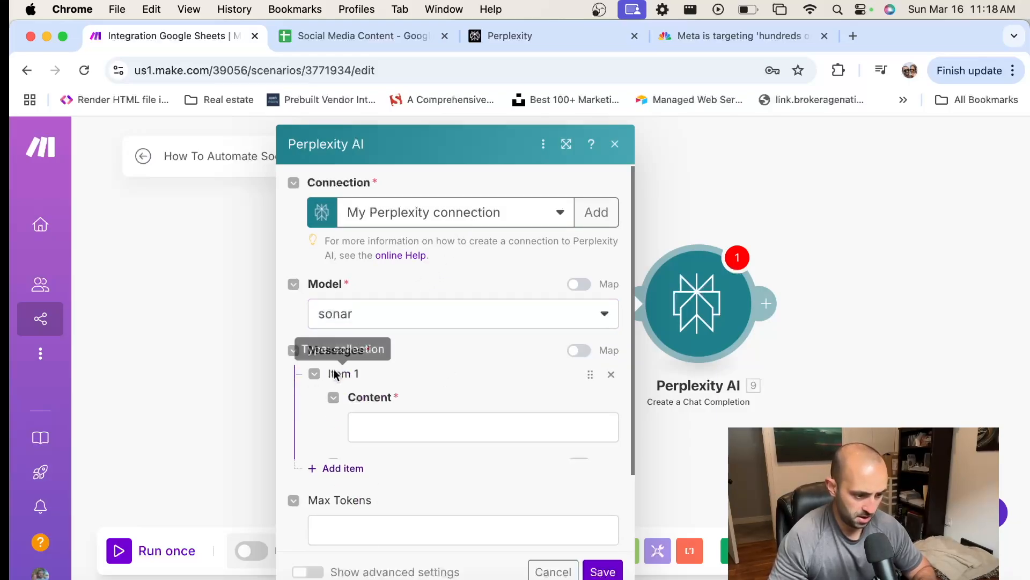
Fill the first message's content with "Summarize this article:" followed by the Content Link (A) value from Google Sheets
left_click(445, 429)
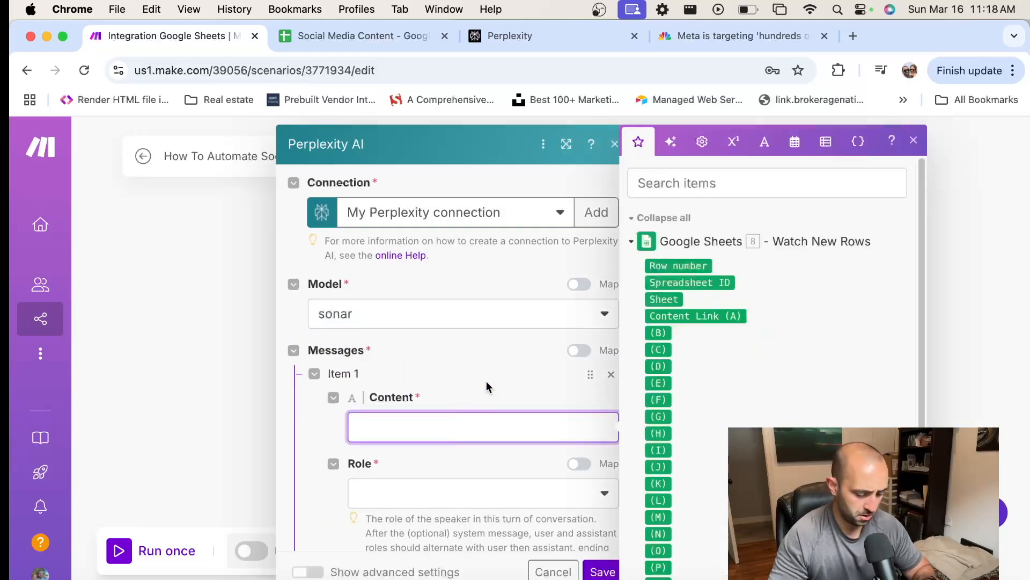
type("Summarize")
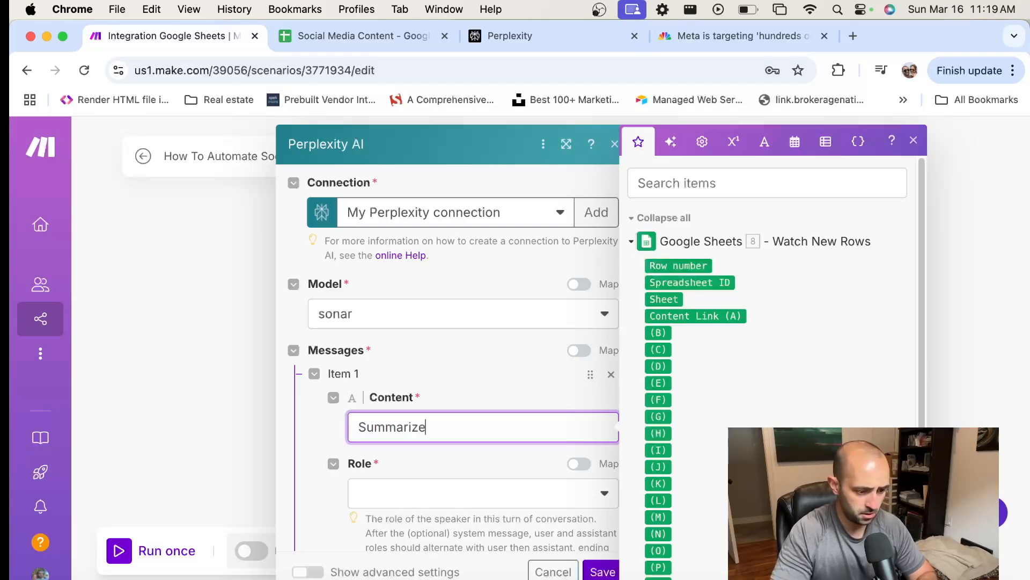
type(" this article:")
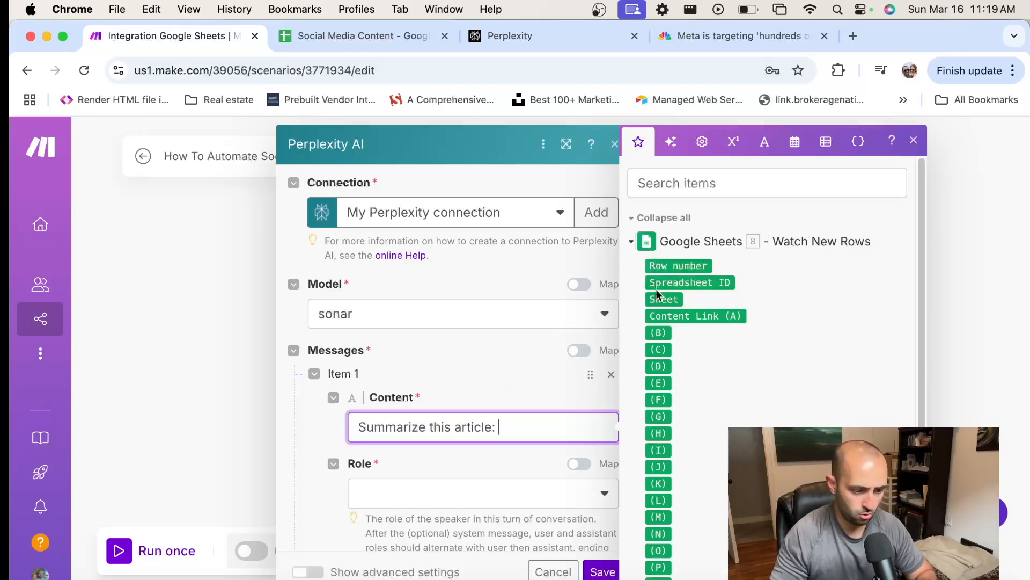
left_click(716, 317)
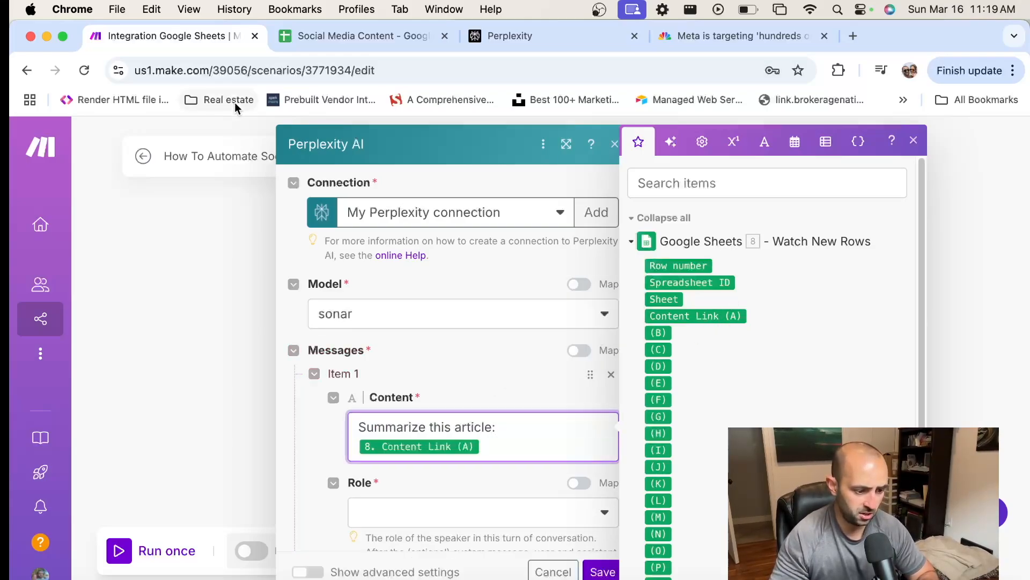
left_click(352, 35)
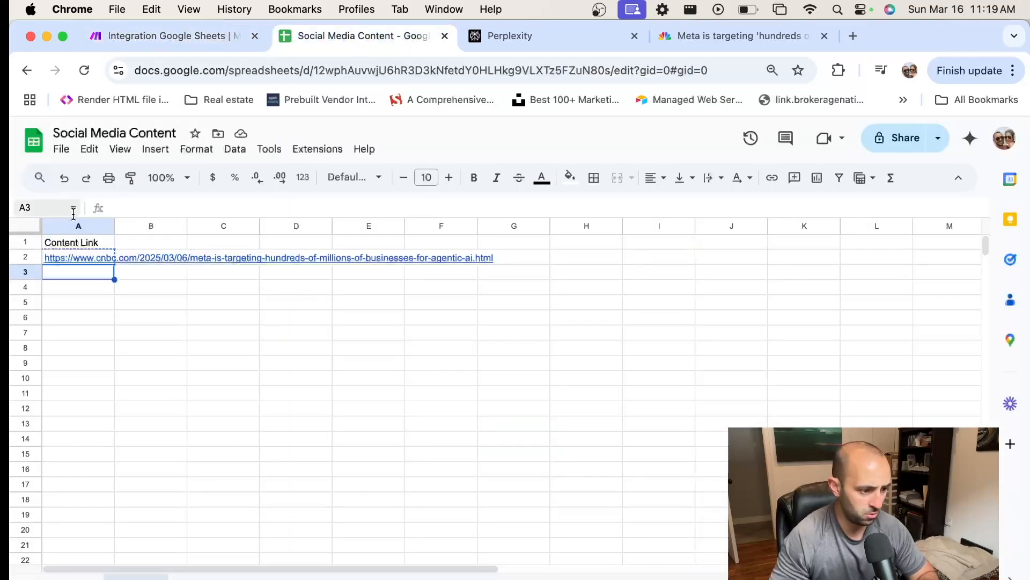
left_click(182, 34)
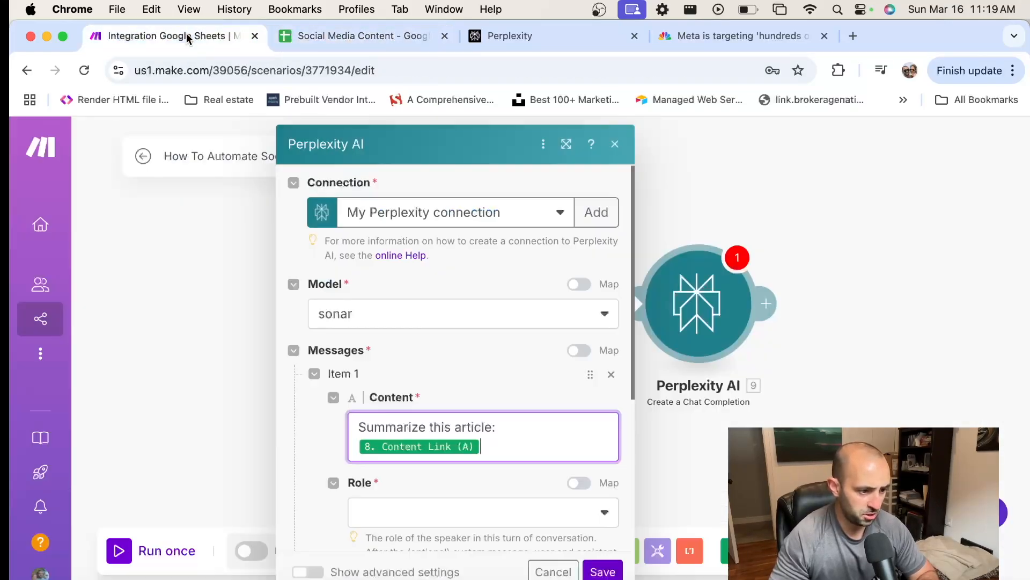
Set the role of the Perplexity summary message to User
scroll(416, 424, "down", 3)
left_click(430, 421)
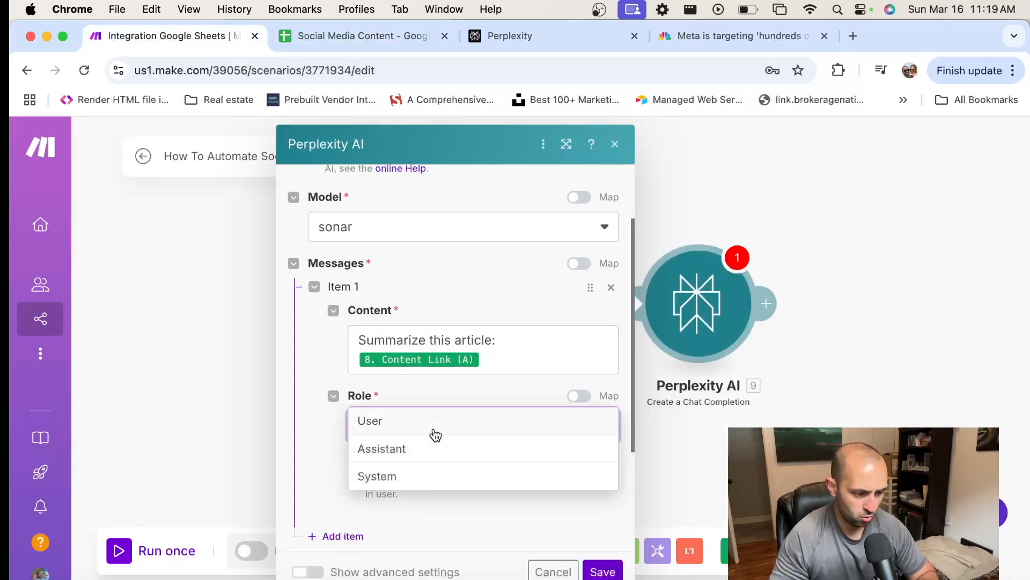
left_click(426, 428)
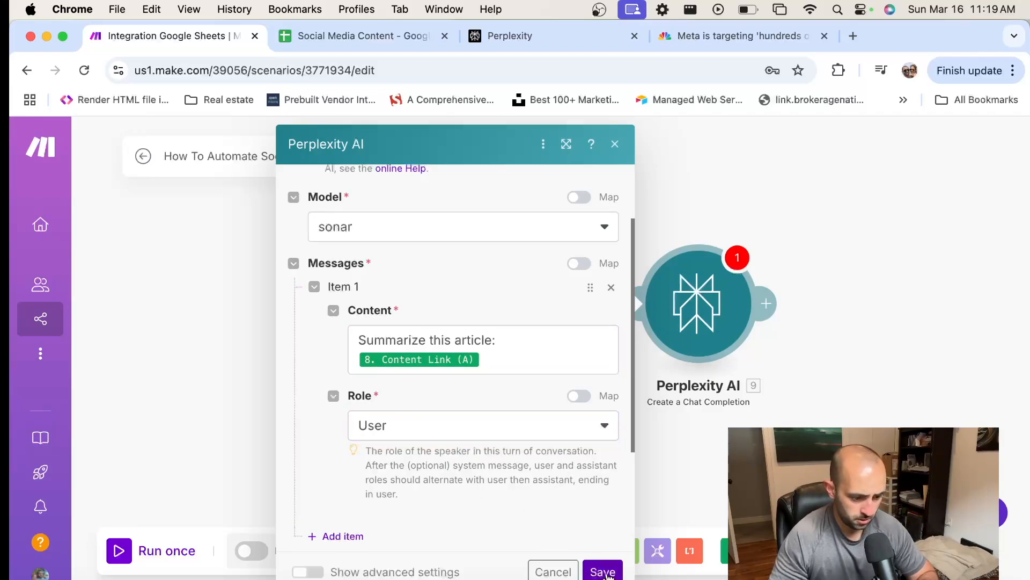
Save the Perplexity AI module's settings and save the whole scenario
left_click(602, 571)
left_click_drag(656, 462, 556, 477)
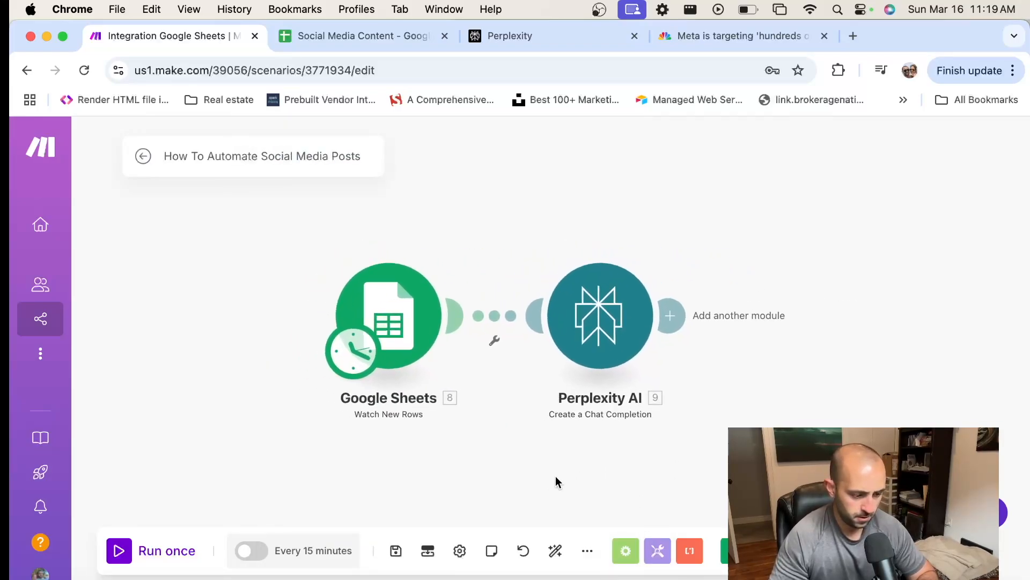
left_click(397, 553)
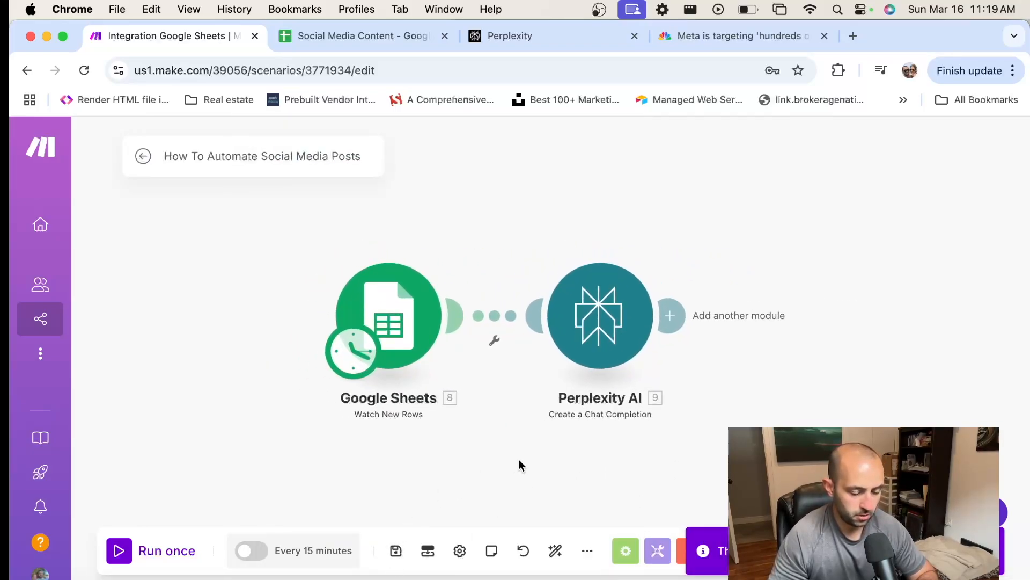
left_click_drag(519, 460, 413, 487)
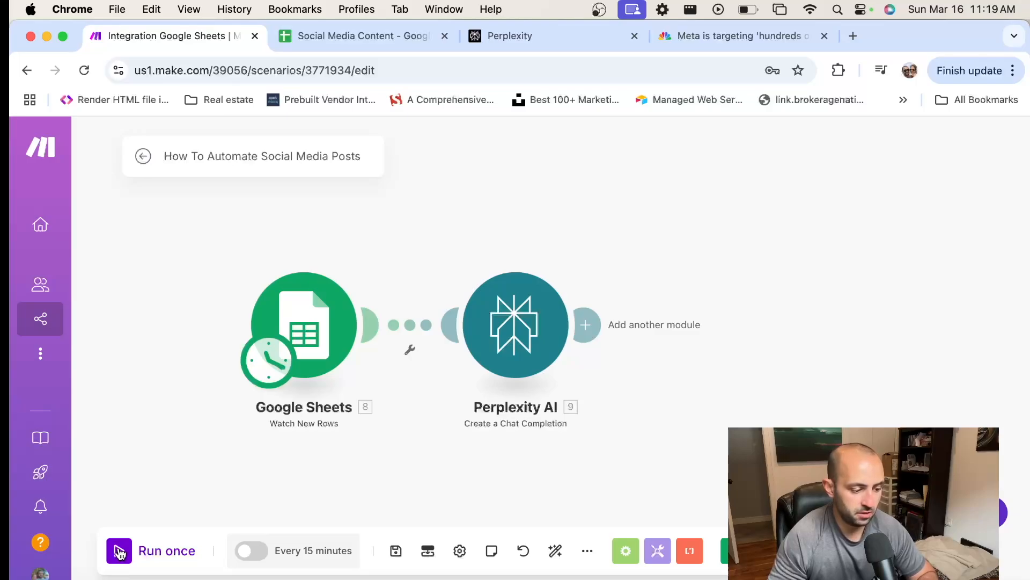
Recheck the Perplexity AI module's settings, confirm them and run the scenario once
left_click(515, 325)
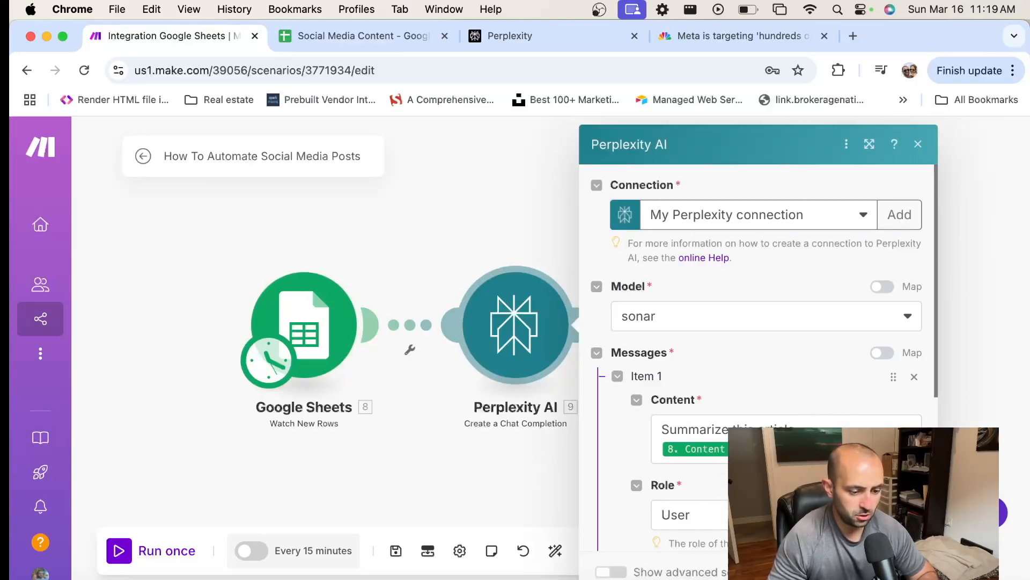
scroll(923, 480, "up", 5)
scroll(621, 368, "down", 5)
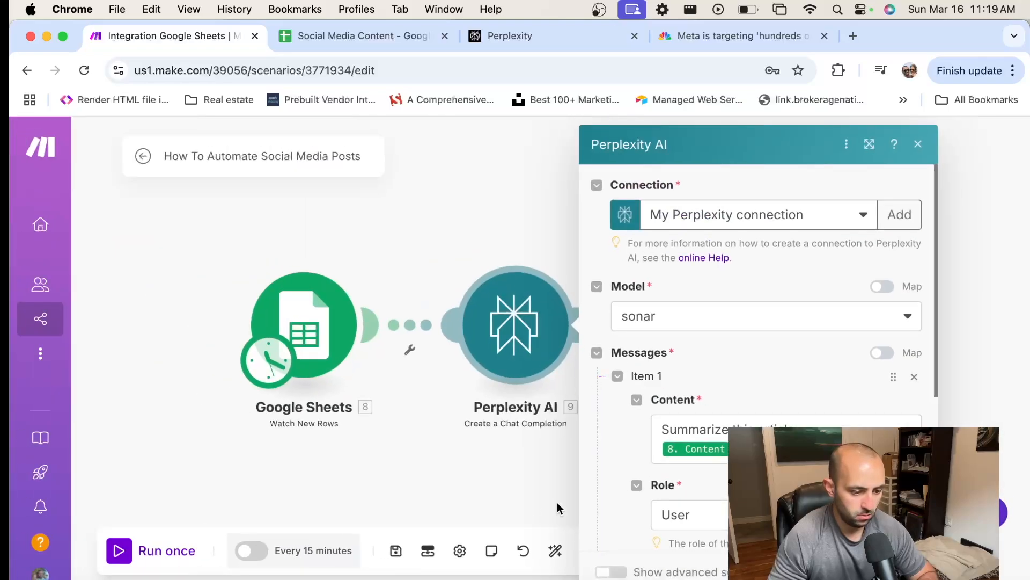
left_click(906, 571)
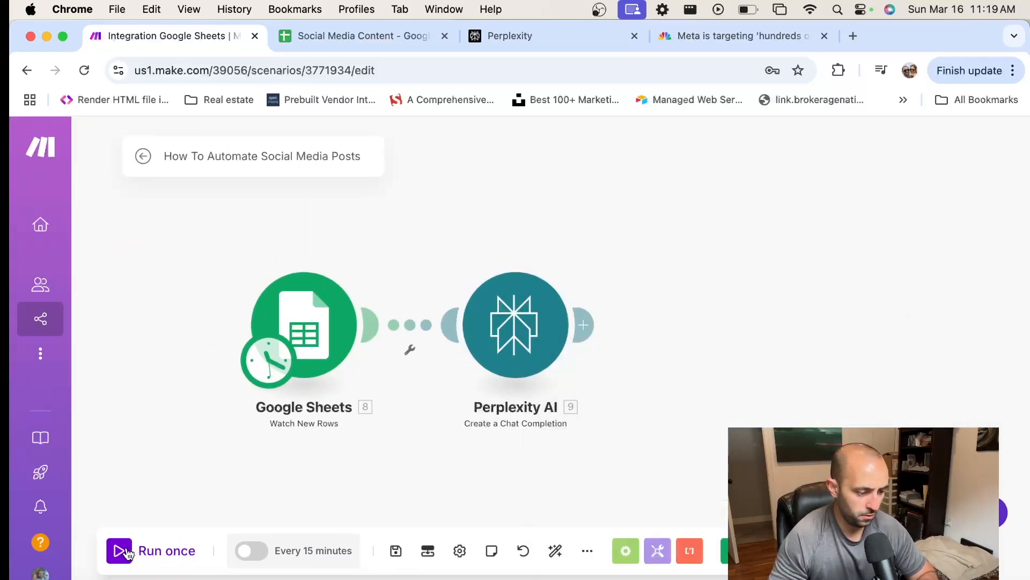
left_click(127, 551)
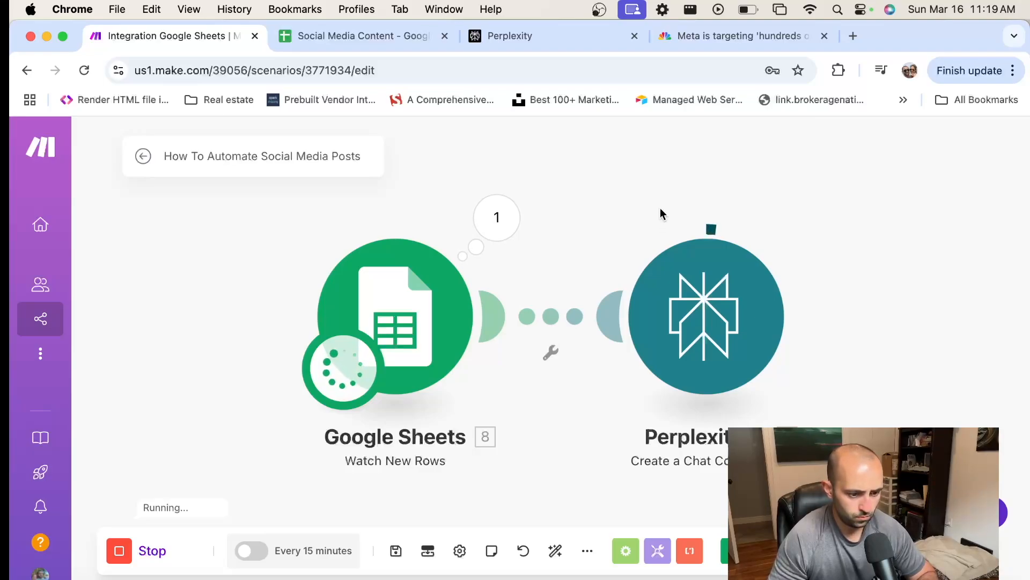
Examine the Perplexity AI run output, expanding Choices down to the message content to read the article summary
left_click(809, 217)
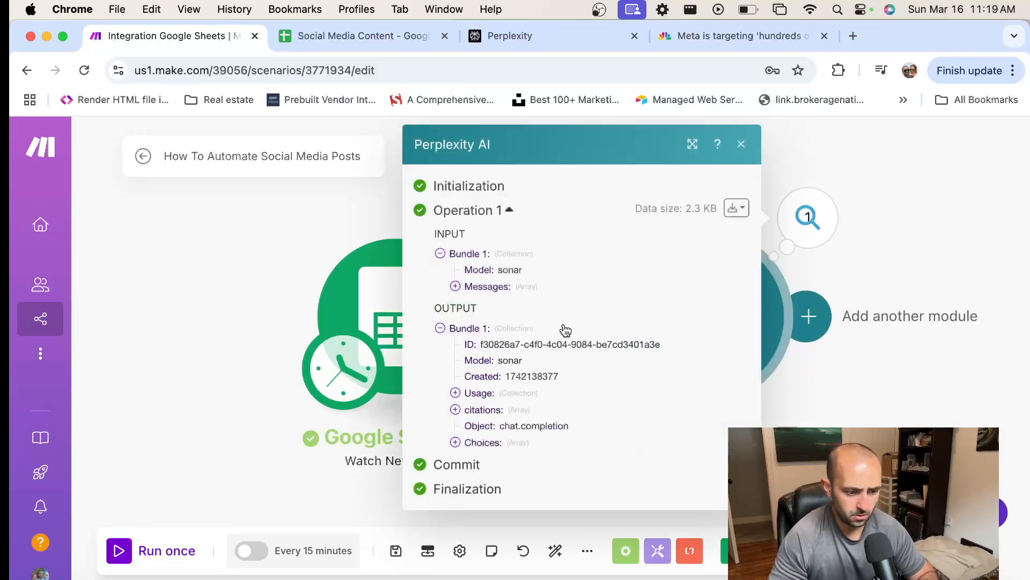
left_click(474, 443)
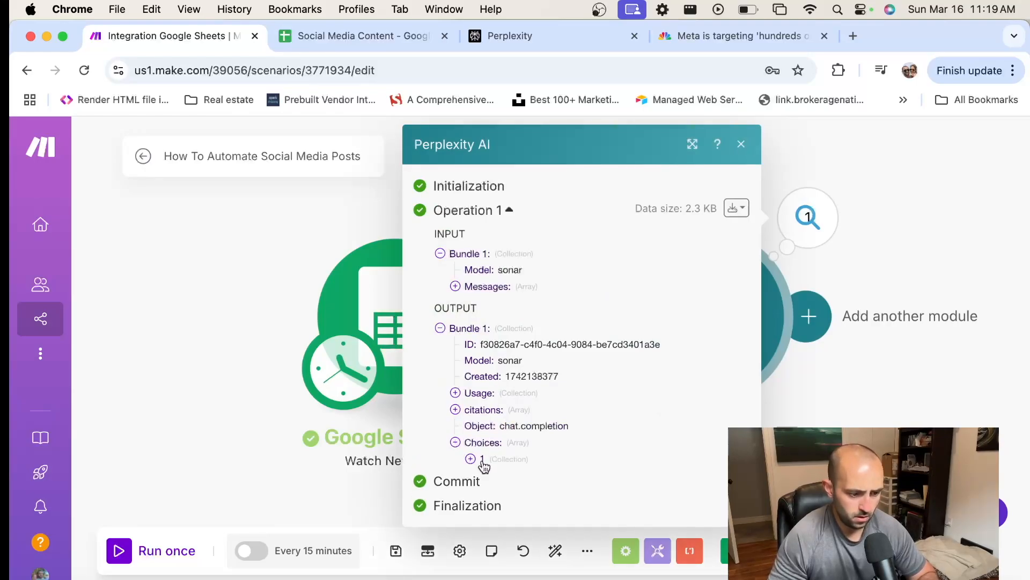
left_click(482, 460)
left_click(531, 508)
scroll(623, 427, "down", 1)
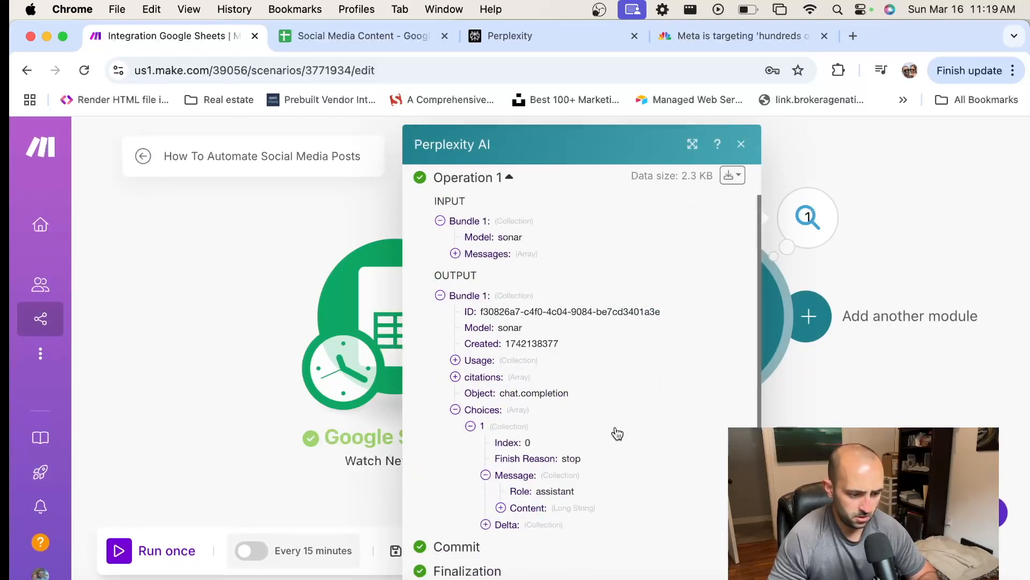
left_click(503, 507)
scroll(636, 414, "down", 5)
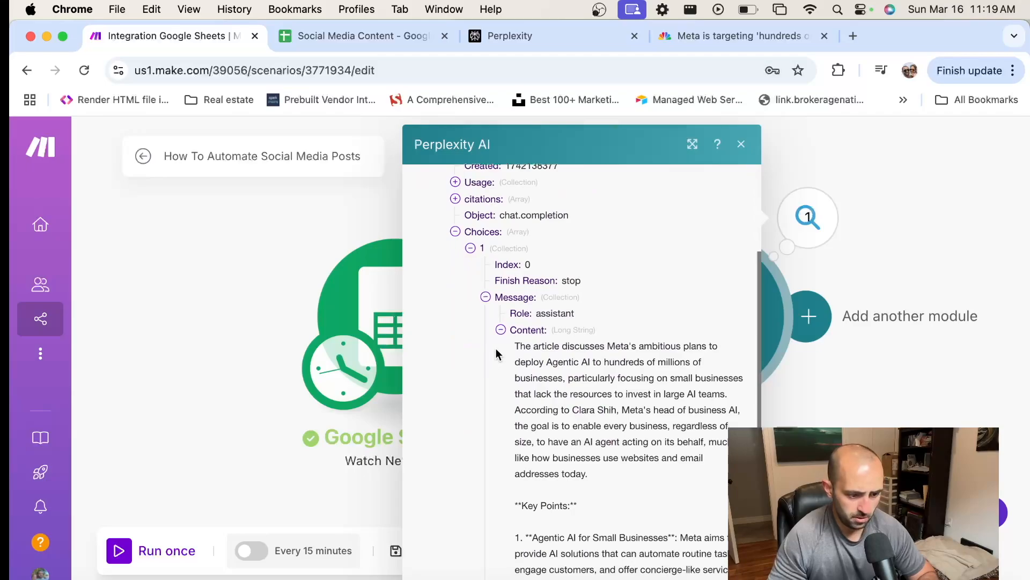
scroll(497, 354, "down", 10)
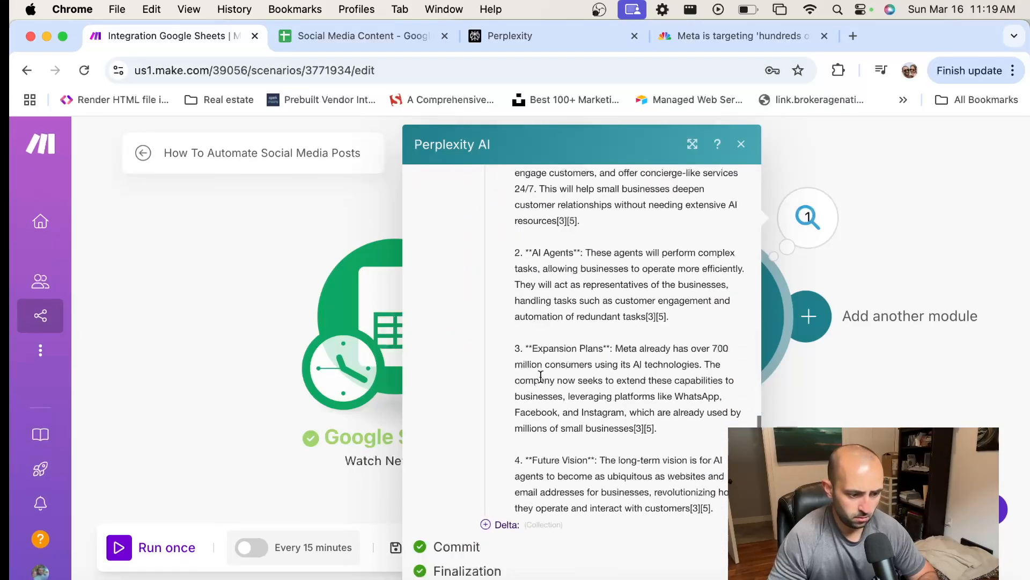
scroll(541, 375, "up", 7)
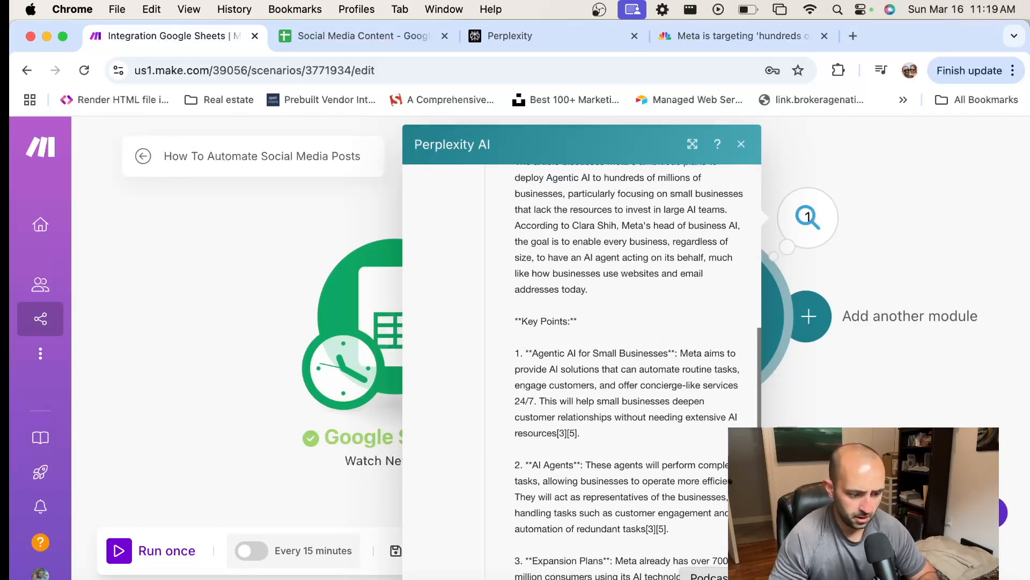
scroll(659, 484, "down", 2)
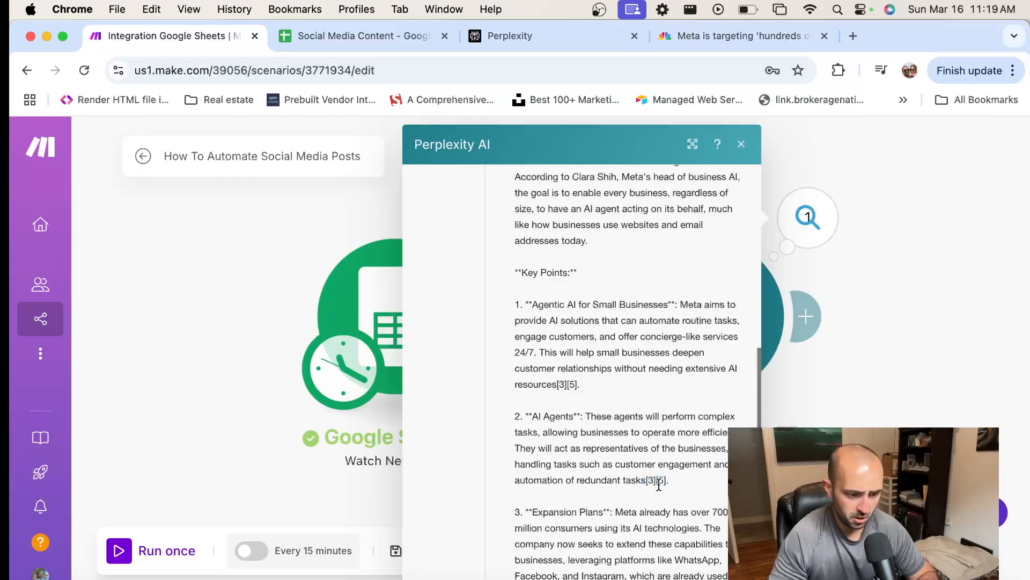
scroll(640, 453, "down", 5)
scroll(587, 389, "up", 15)
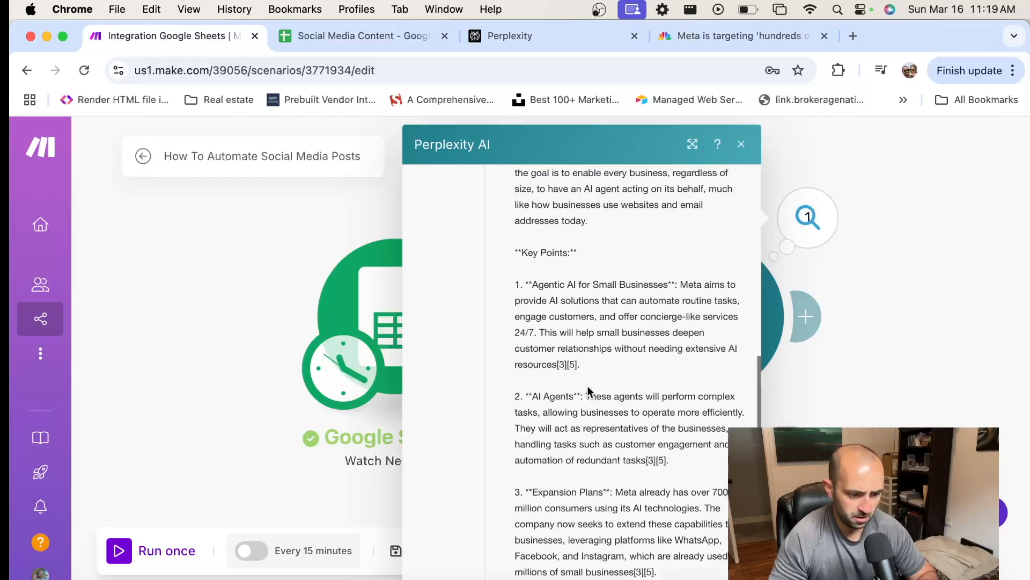
scroll(579, 370, "down", 6)
scroll(577, 357, "down", 3)
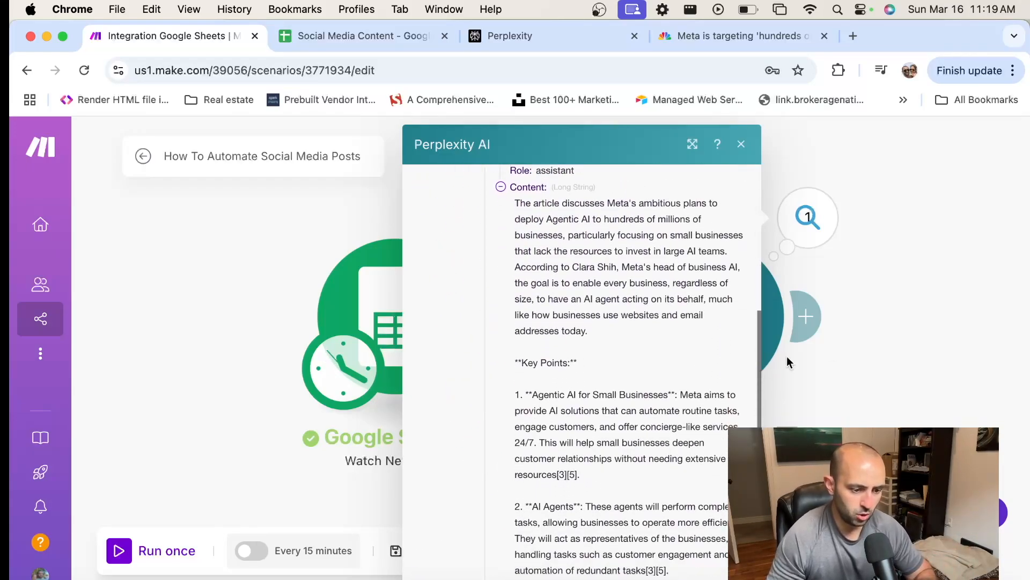
left_click(900, 352)
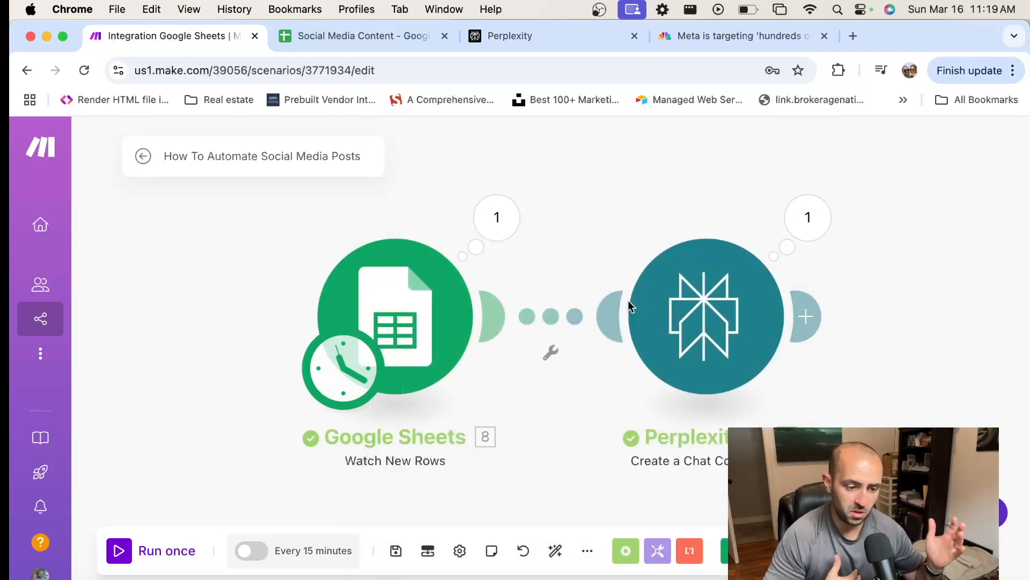
Add a Flow Control Router after the Perplexity AI module and give it a third branch
left_click_drag(597, 212, 478, 236)
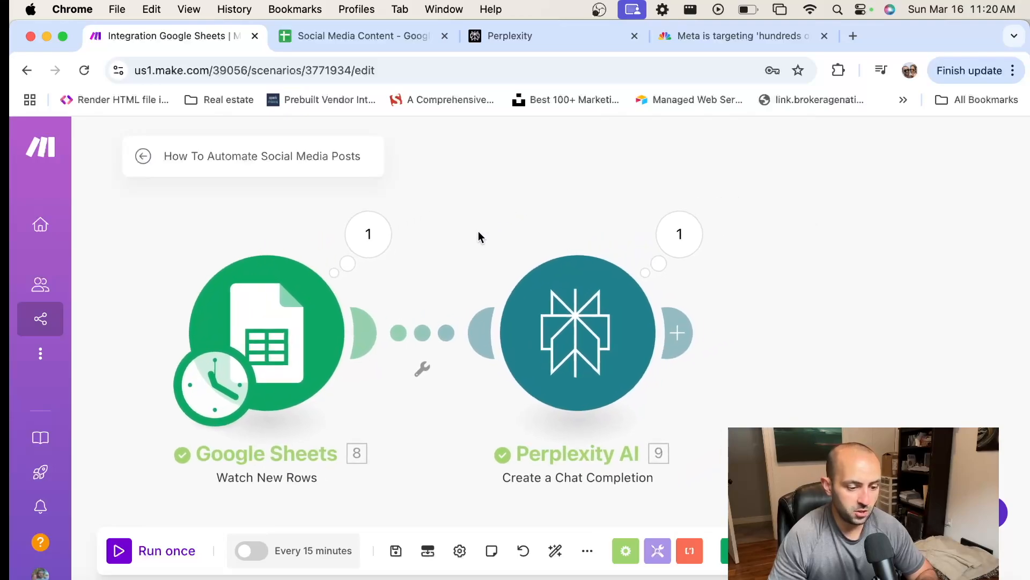
left_click(683, 332)
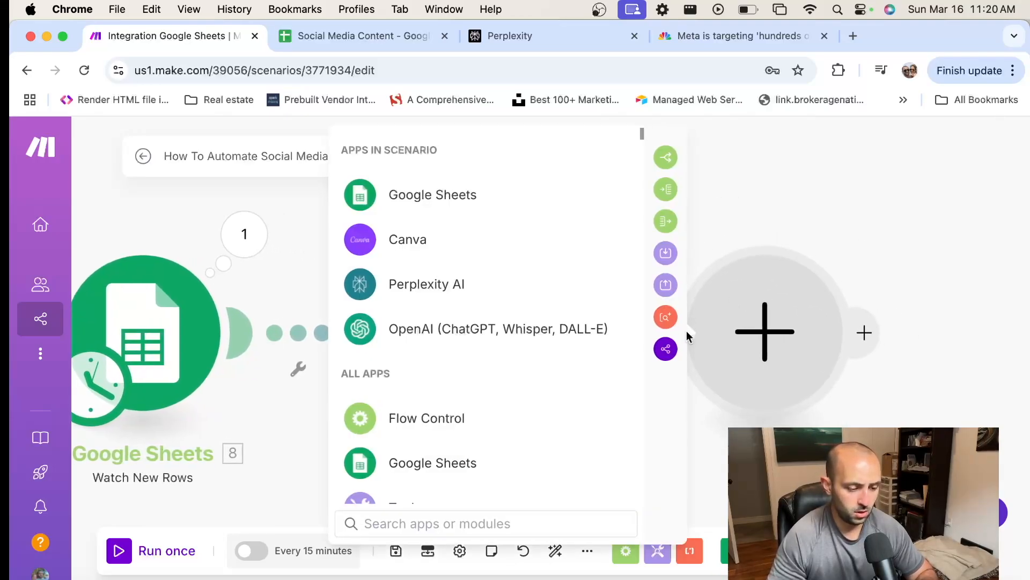
left_click(412, 427)
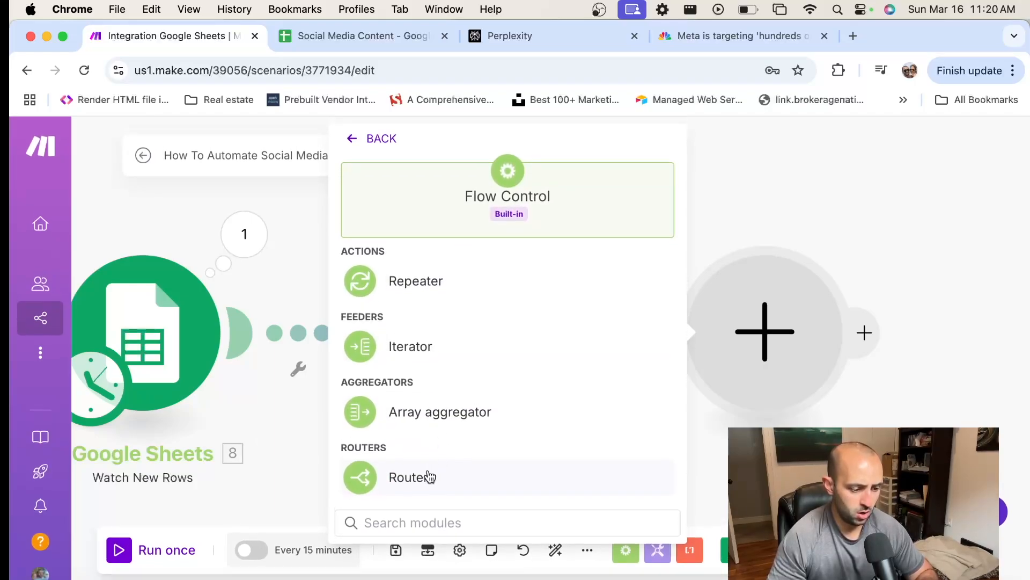
left_click(428, 476)
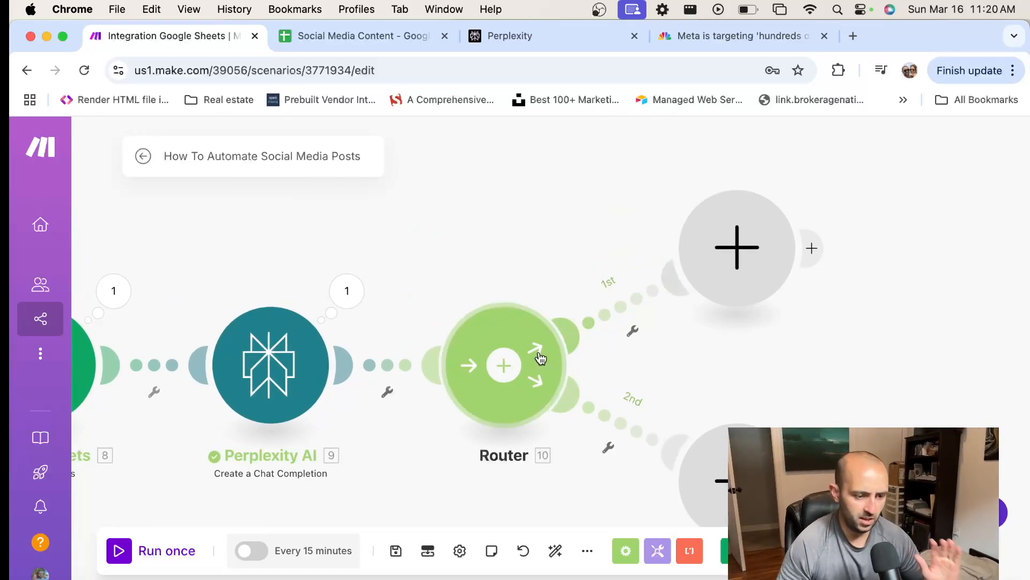
left_click(526, 362)
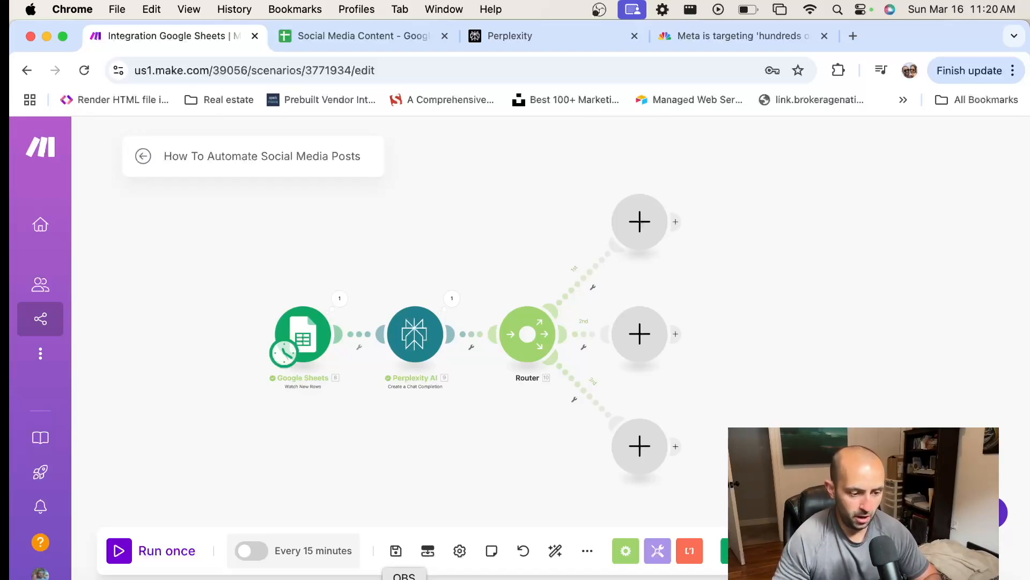
left_click(639, 222)
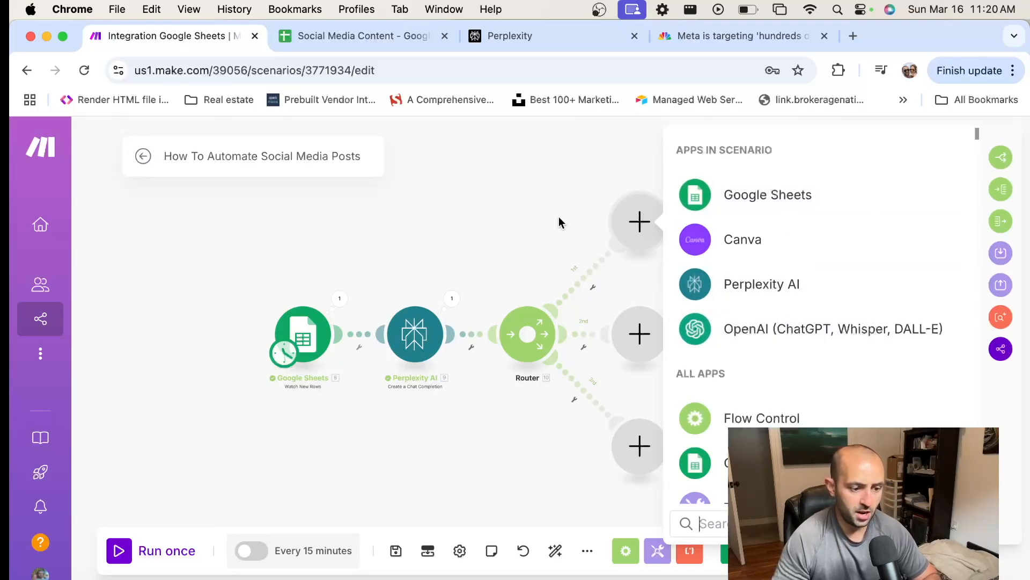
left_click(438, 359)
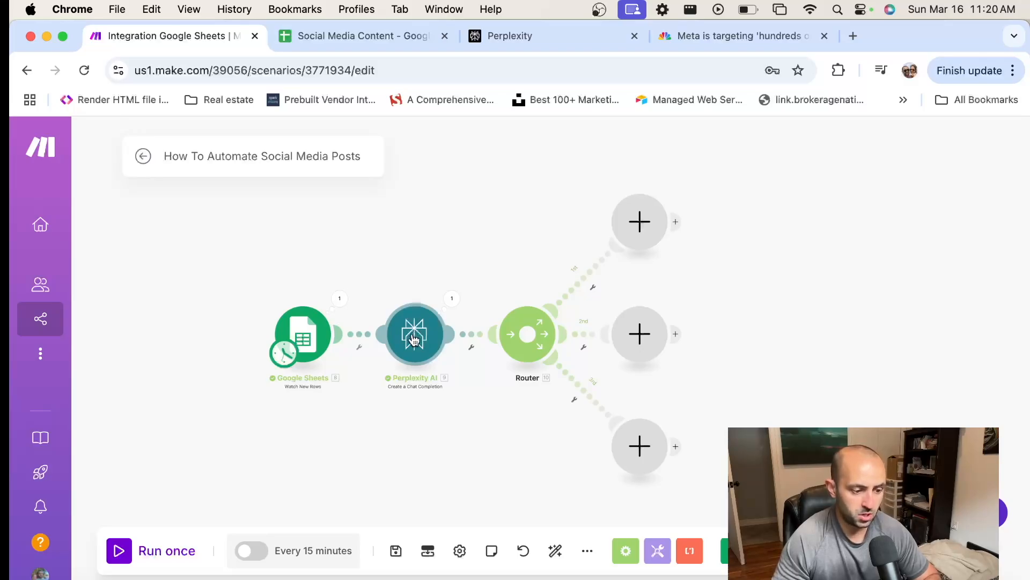
Switch to Perplexity and examine the available credits, current usage and usage tier in its API settings
left_click(541, 36)
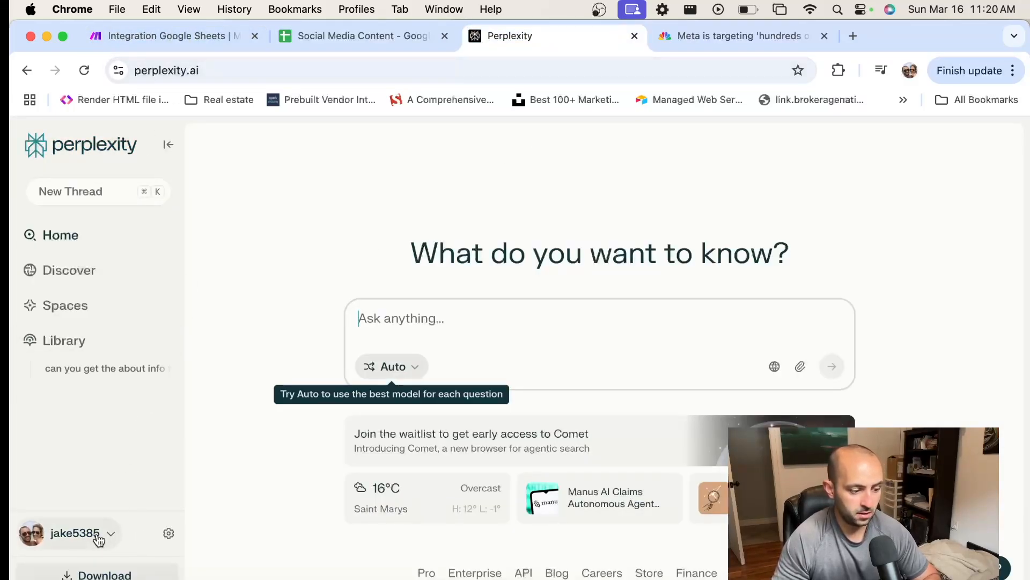
left_click(168, 533)
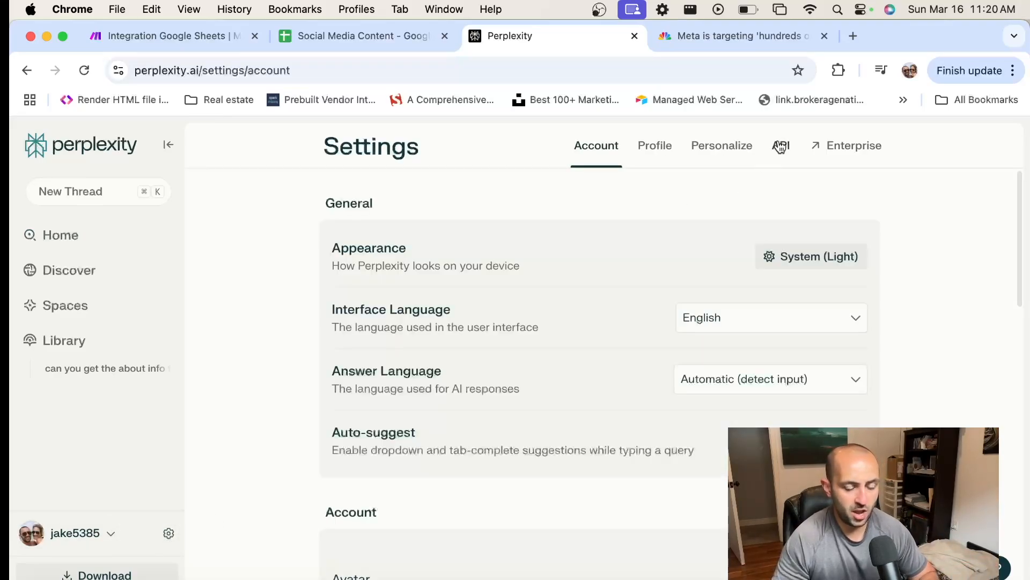
left_click(781, 147)
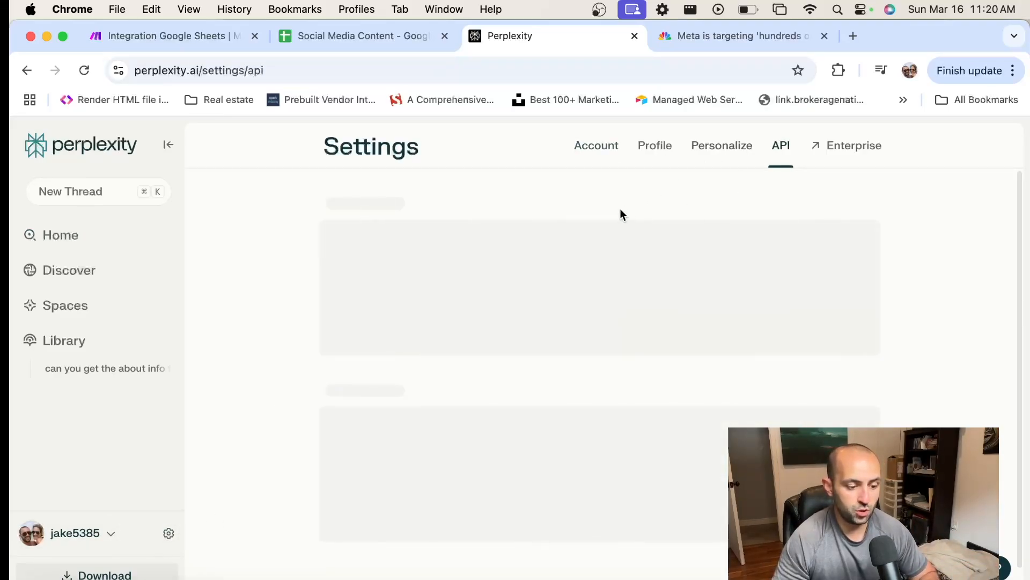
left_click_drag(406, 355, 290, 354)
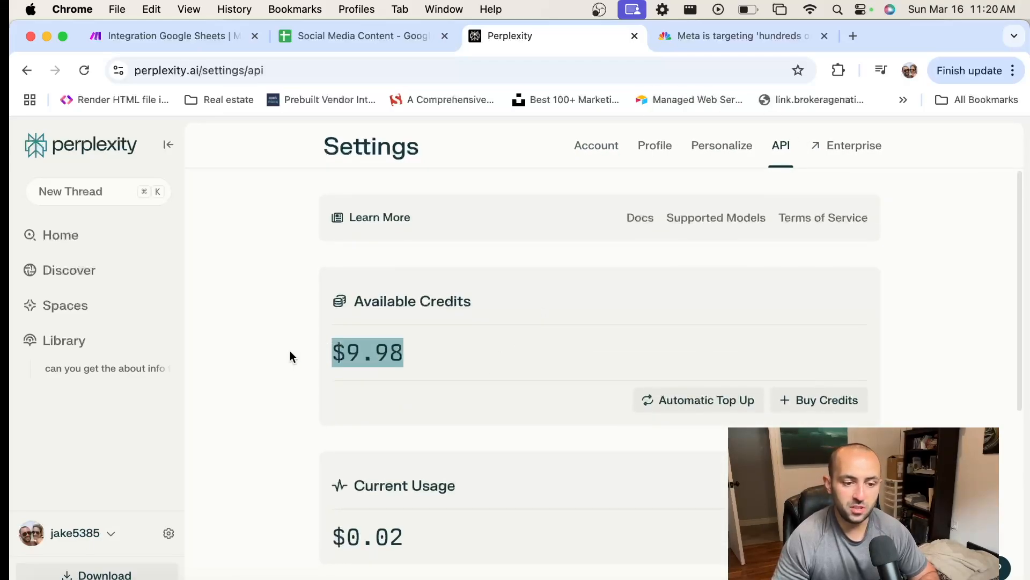
scroll(429, 418, "down", 3)
scroll(423, 400, "down", 3)
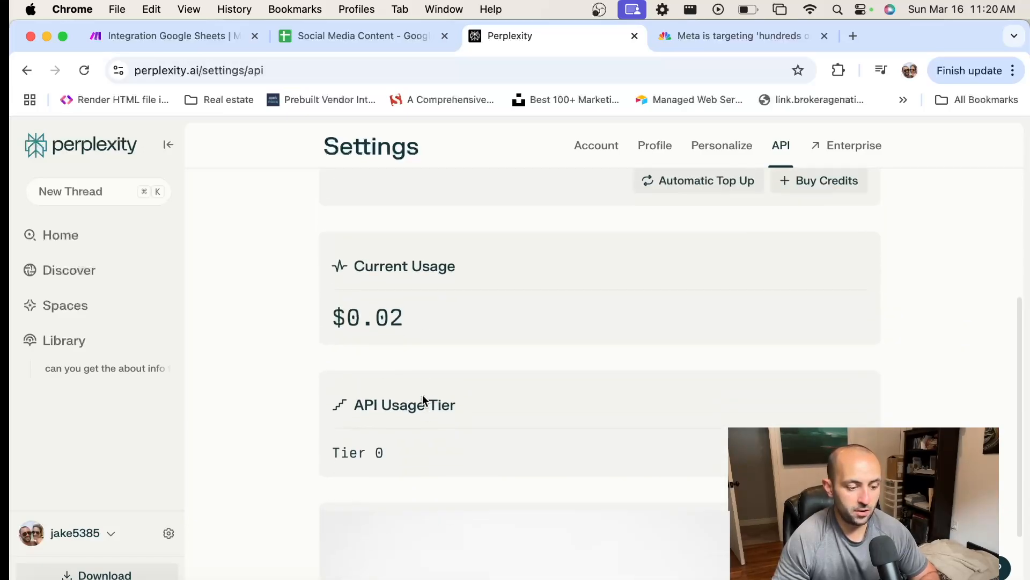
scroll(423, 400, "up", 2)
scroll(424, 400, "down", 1)
scroll(424, 400, "up", 3)
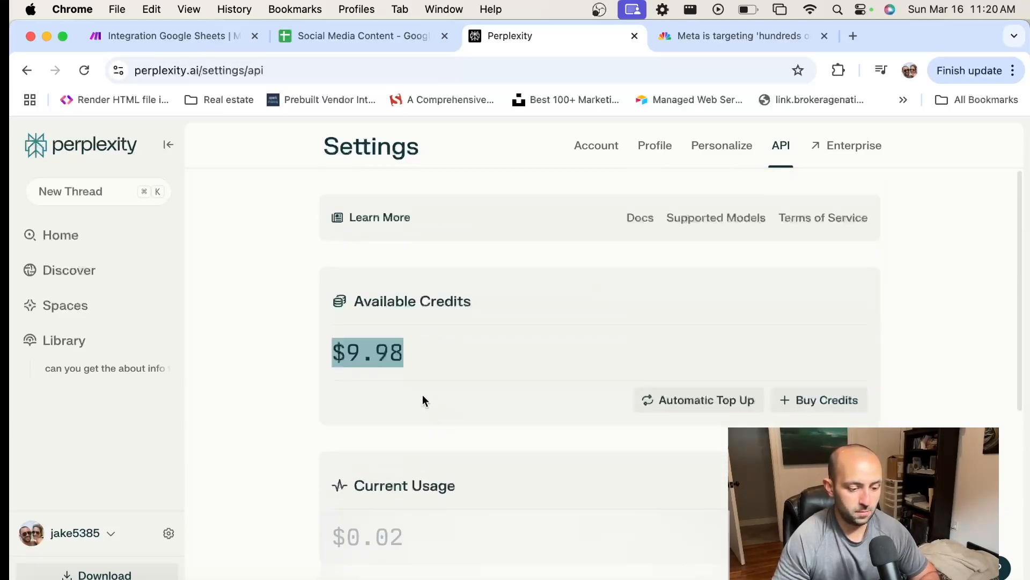
scroll(423, 402, "down", 4)
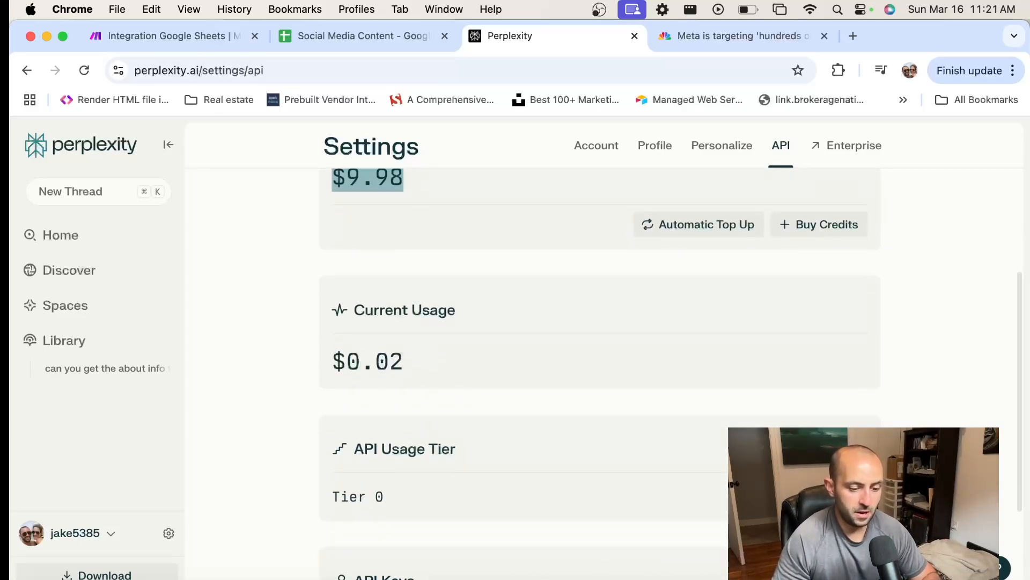
Switch back to the Make scenario and look over the Perplexity AI module's settings without changing them
left_click(156, 35)
left_click(416, 337)
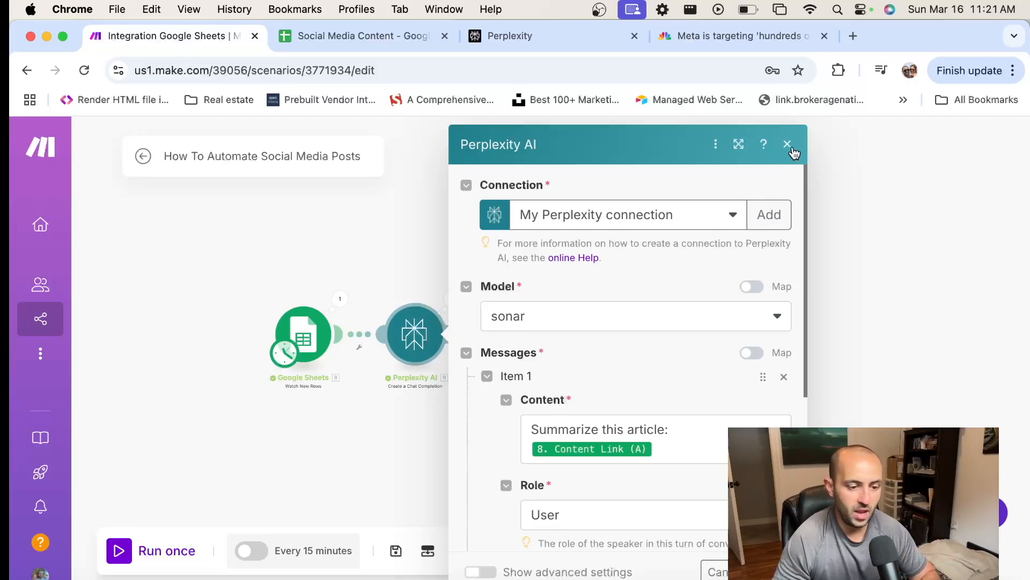
left_click(787, 144)
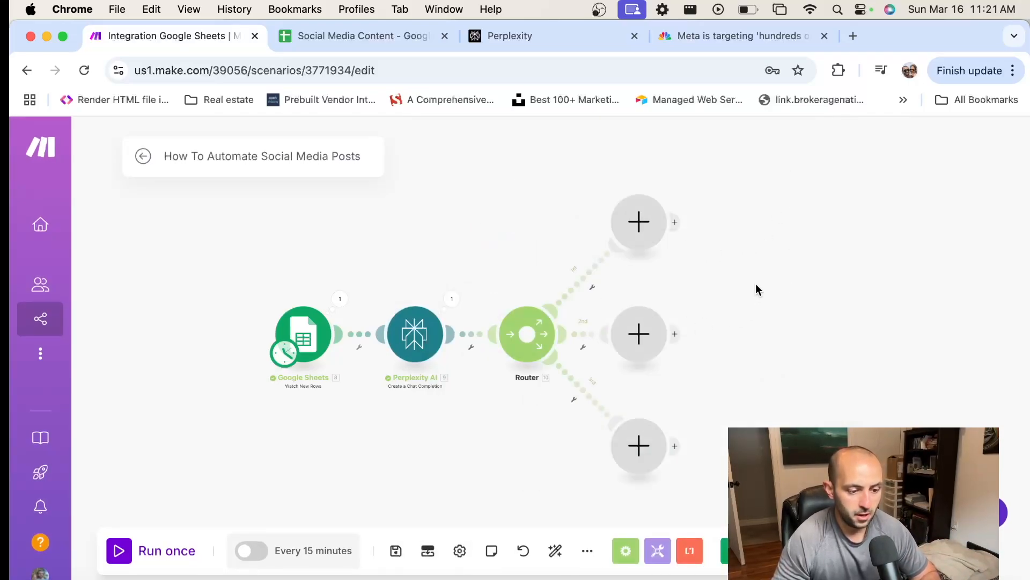
Add an OpenAI "Create a Completion (Prompt) (GPT and o1, o3 Models)" module to the router's first branch
scroll(483, 223, "right", 3)
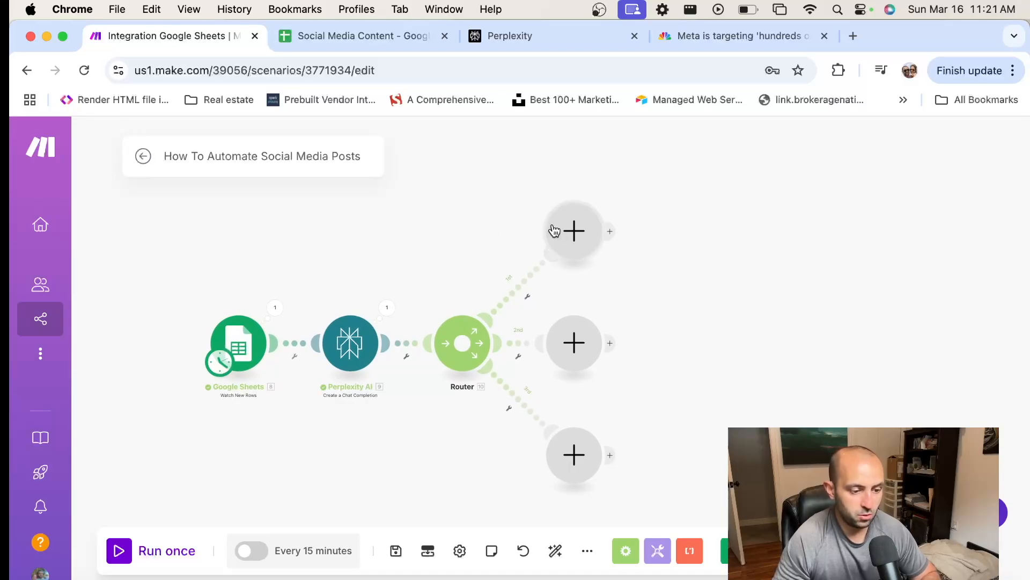
left_click(584, 234)
left_click(690, 338)
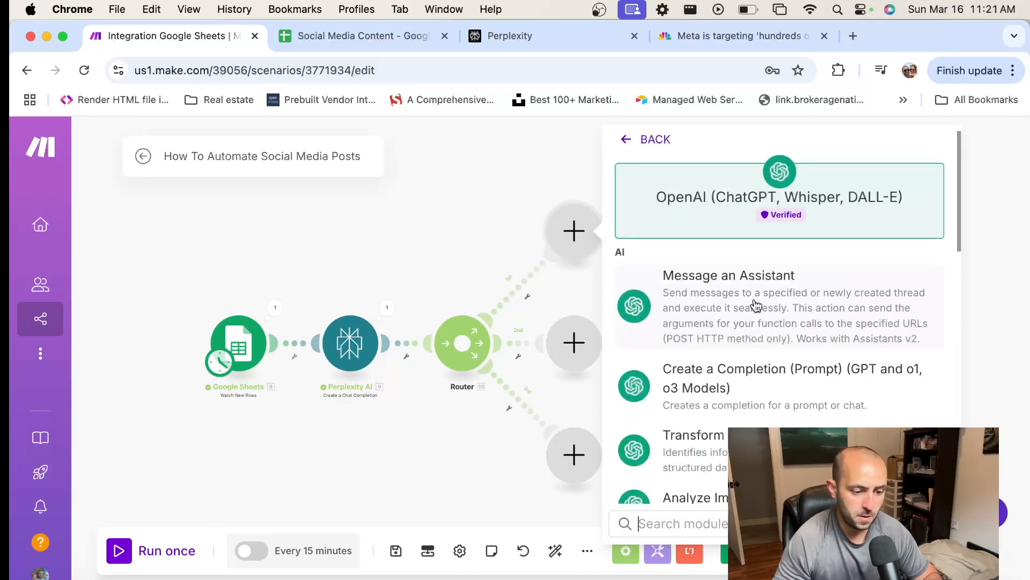
scroll(751, 301, "down", 1)
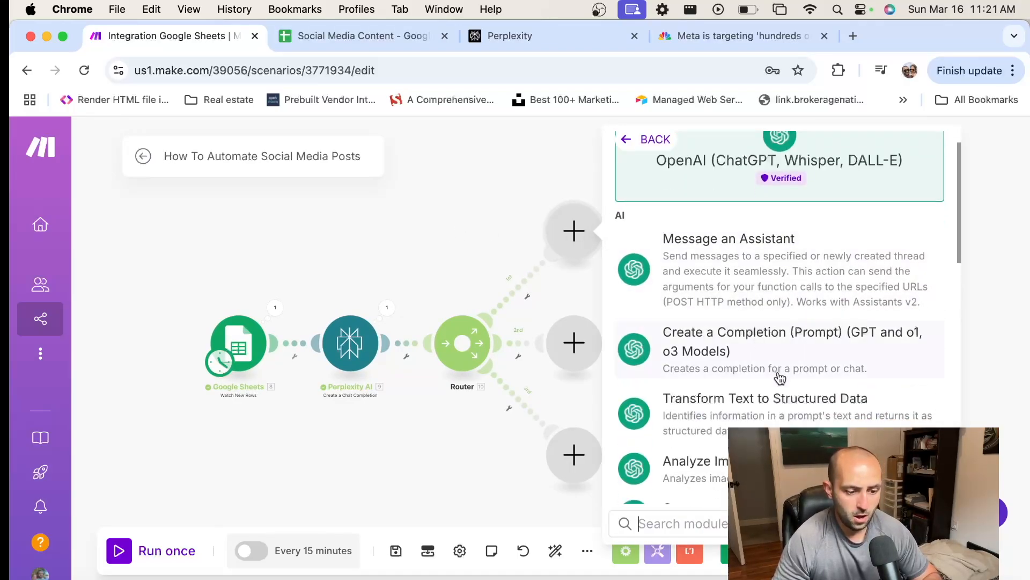
left_click(750, 352)
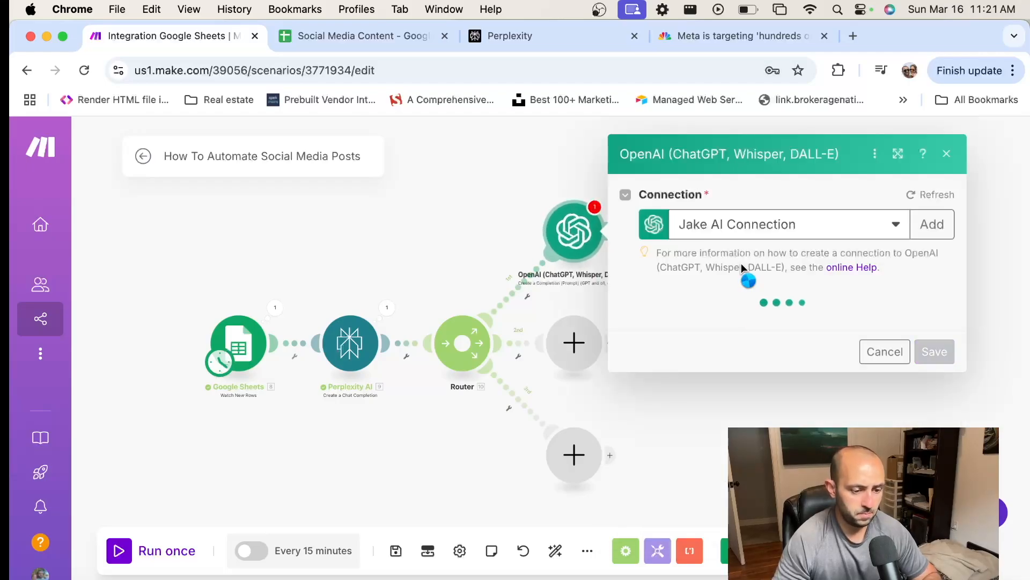
left_click(404, 577)
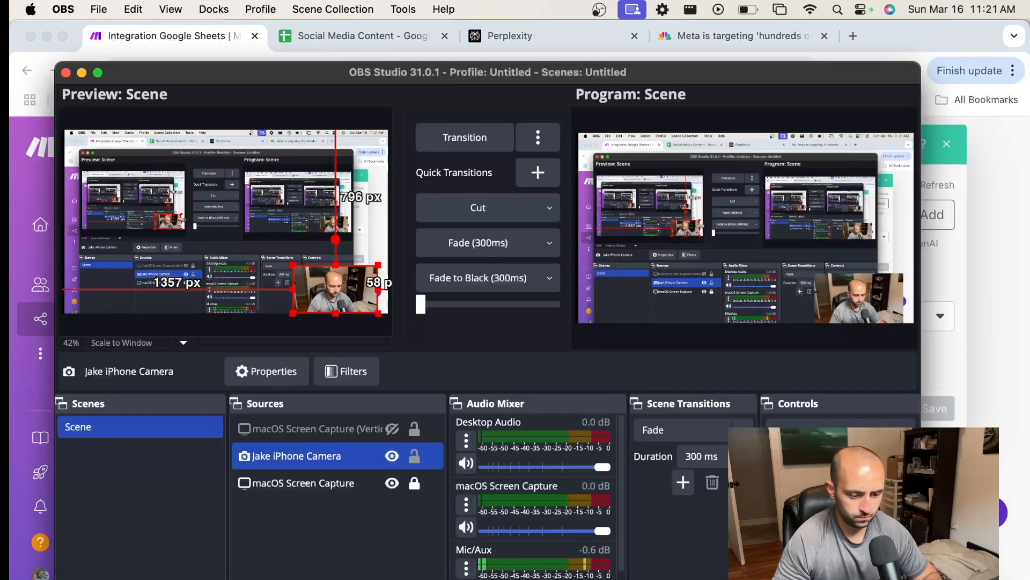
left_click(1000, 406)
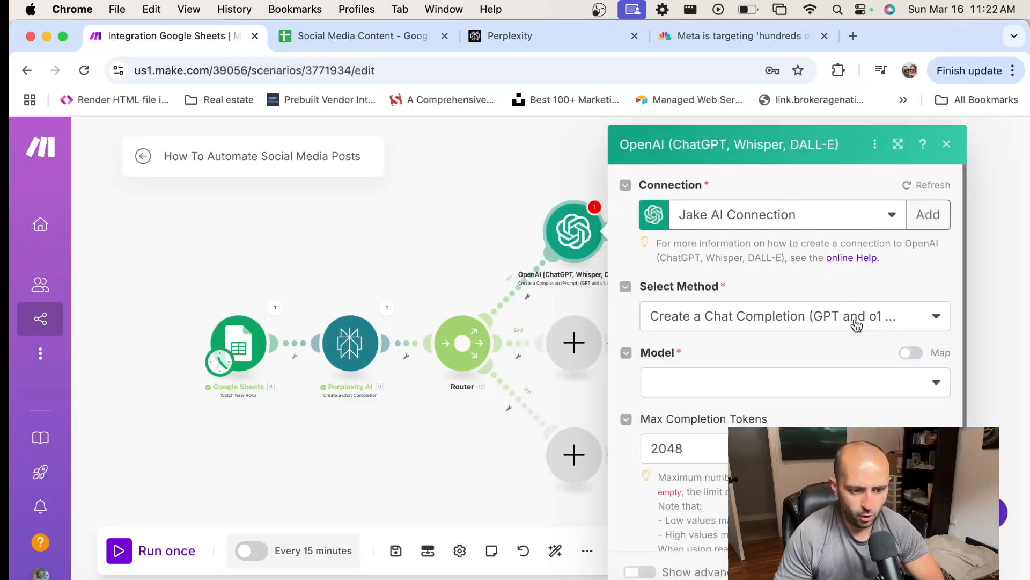
Set the OpenAI module's method to Create a Chat Completion (GPT and o1 models) and its model to chatgpt-4o-latest (system)
left_click(924, 321)
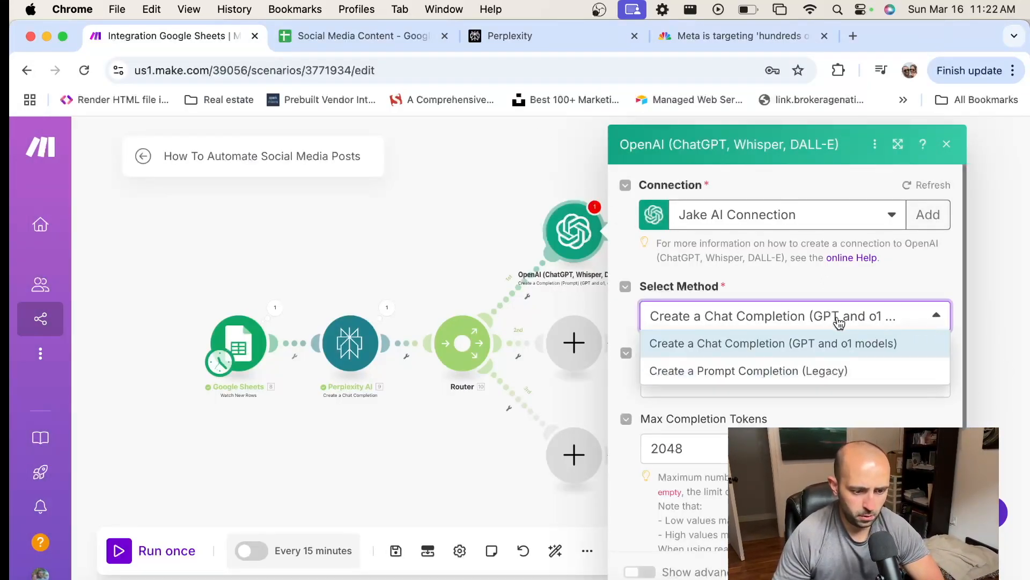
left_click(806, 348)
left_click(754, 386)
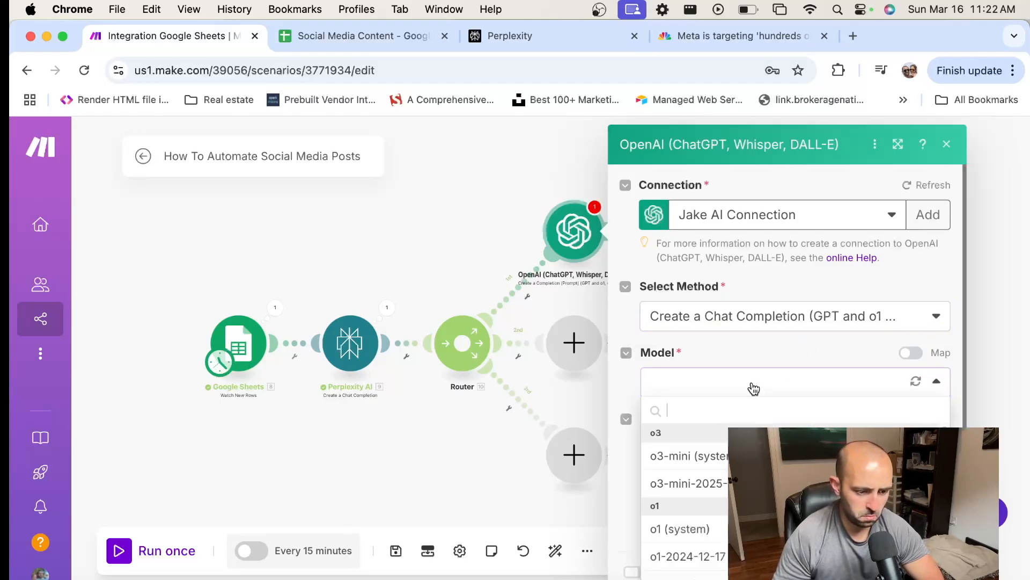
scroll(684, 494, "down", 1)
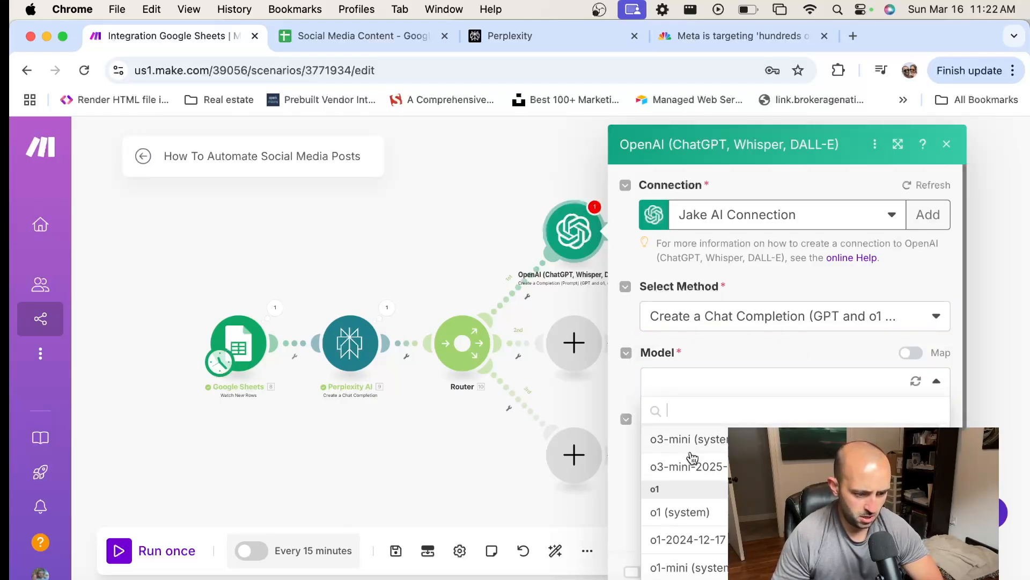
scroll(685, 494, "down", 5)
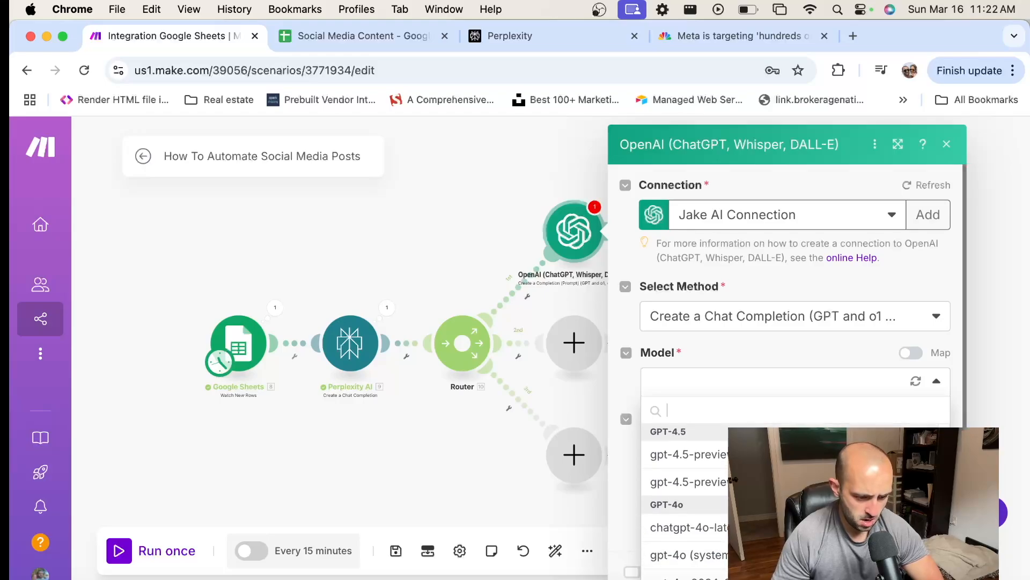
left_click(708, 529)
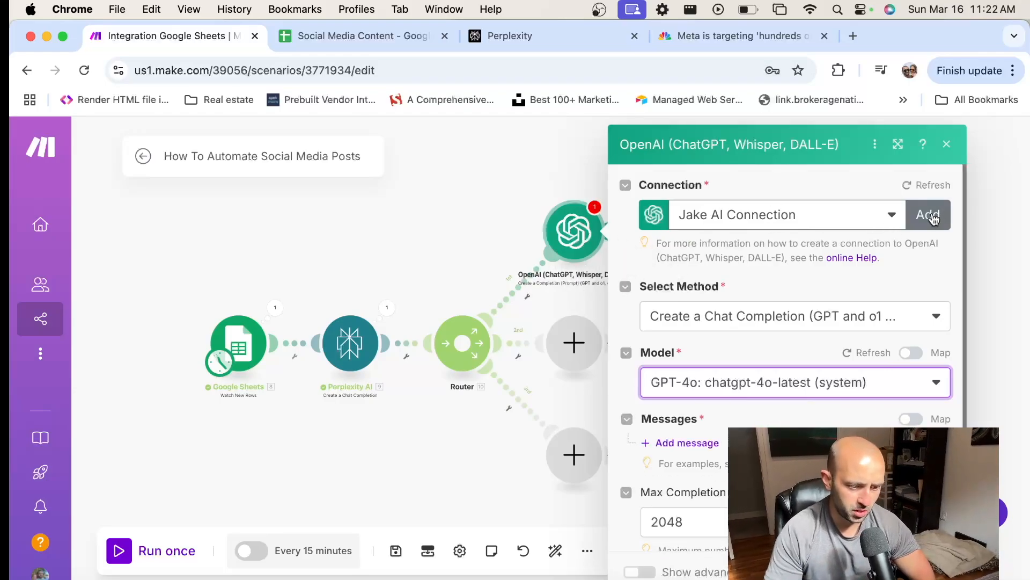
Add Message 1 to the OpenAI module and set its role to User
scroll(836, 285, "down", 3)
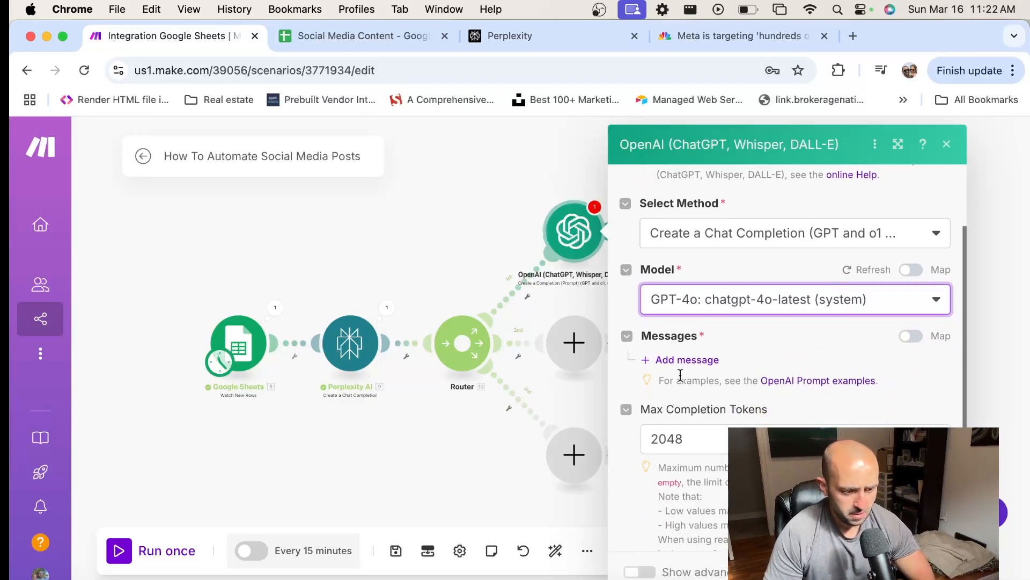
left_click(696, 360)
left_click(775, 412)
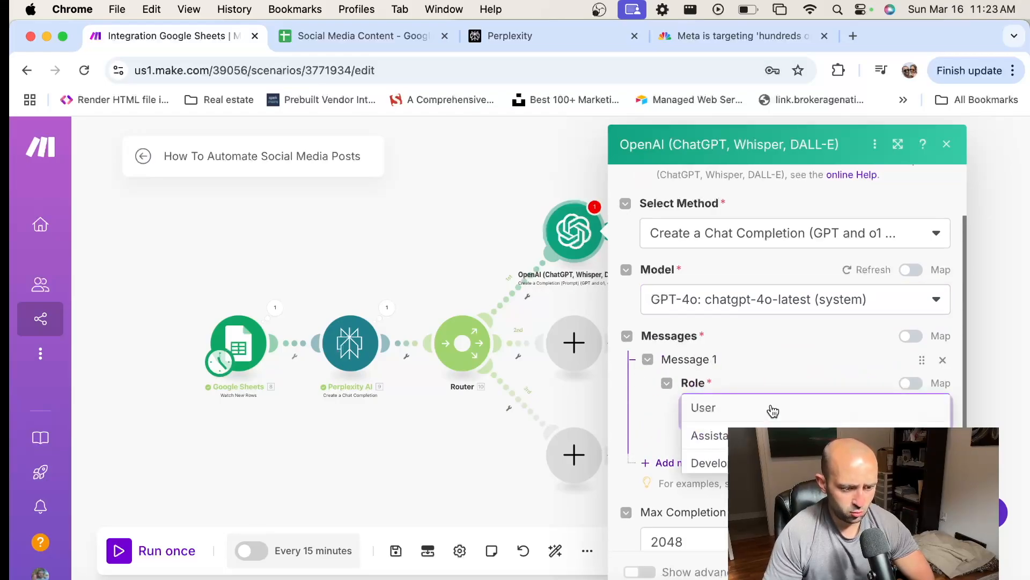
left_click(746, 414)
scroll(788, 322, "down", 3)
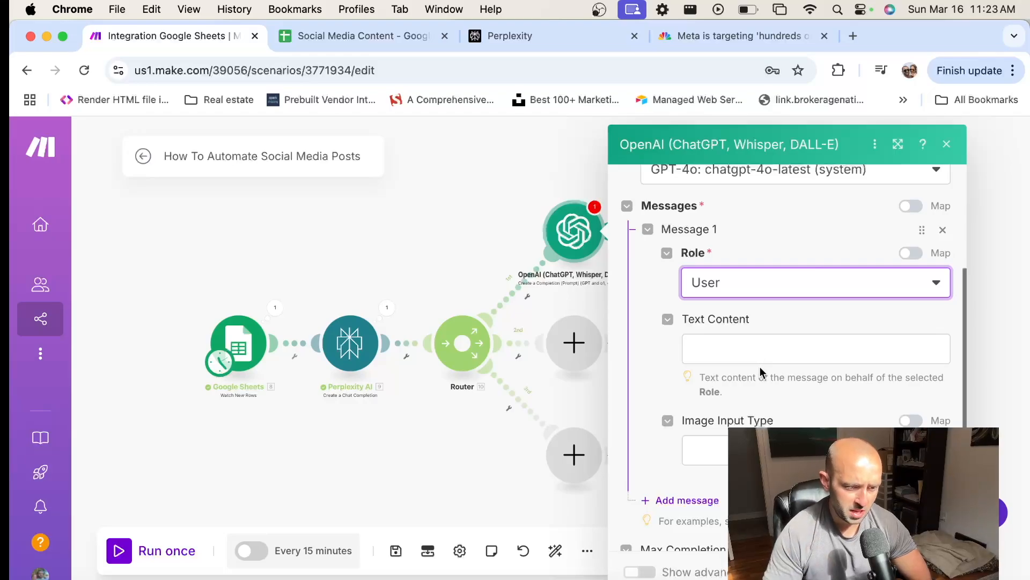
scroll(759, 359, "down", 1)
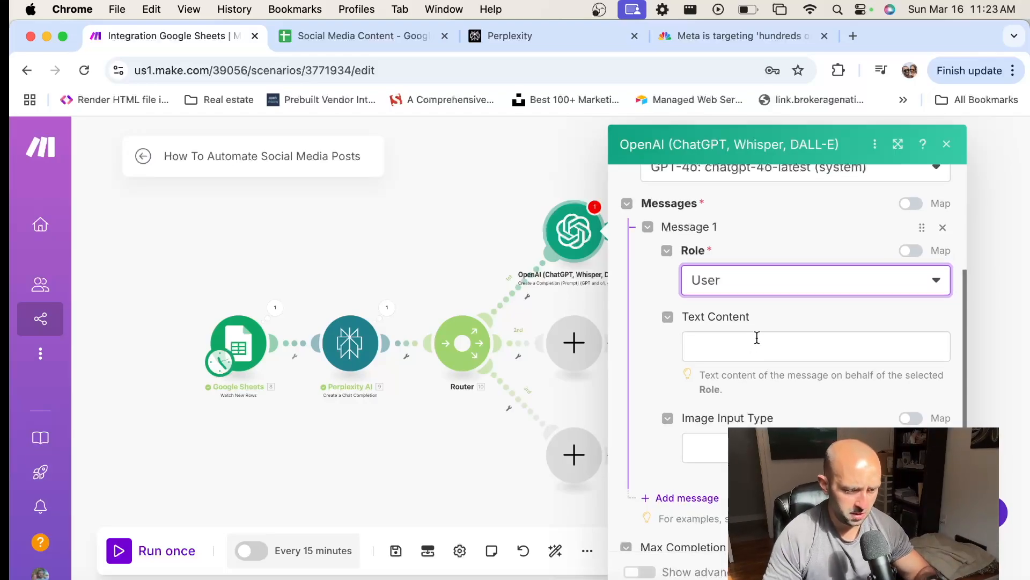
Copy the Facebook post prompt with its article summary line from the Sublime Text notes into Message 1's text content in Make
left_click(744, 348)
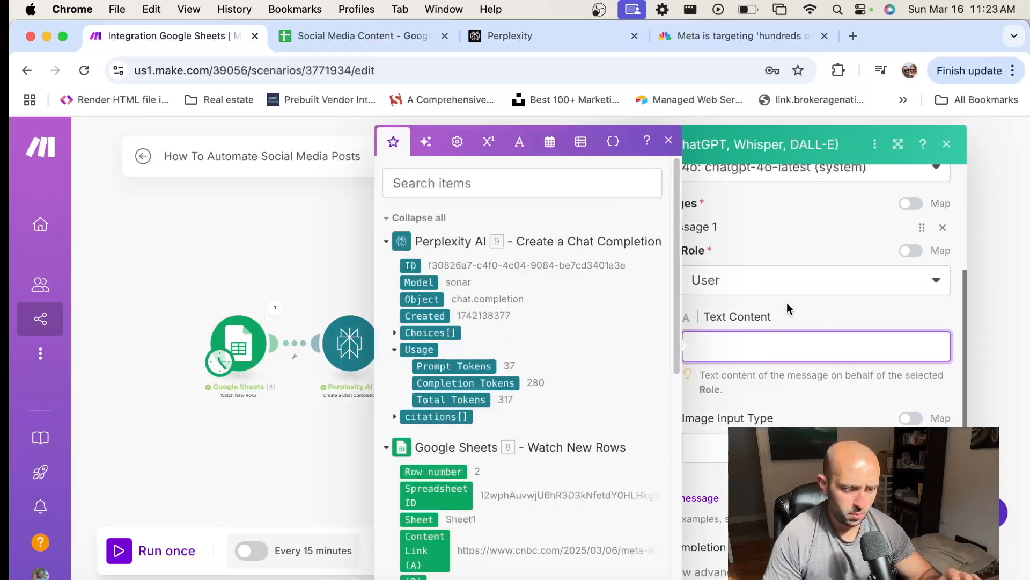
scroll(788, 306, "down", 4)
scroll(770, 298, "up", 3)
left_click(801, 266)
left_click(771, 288)
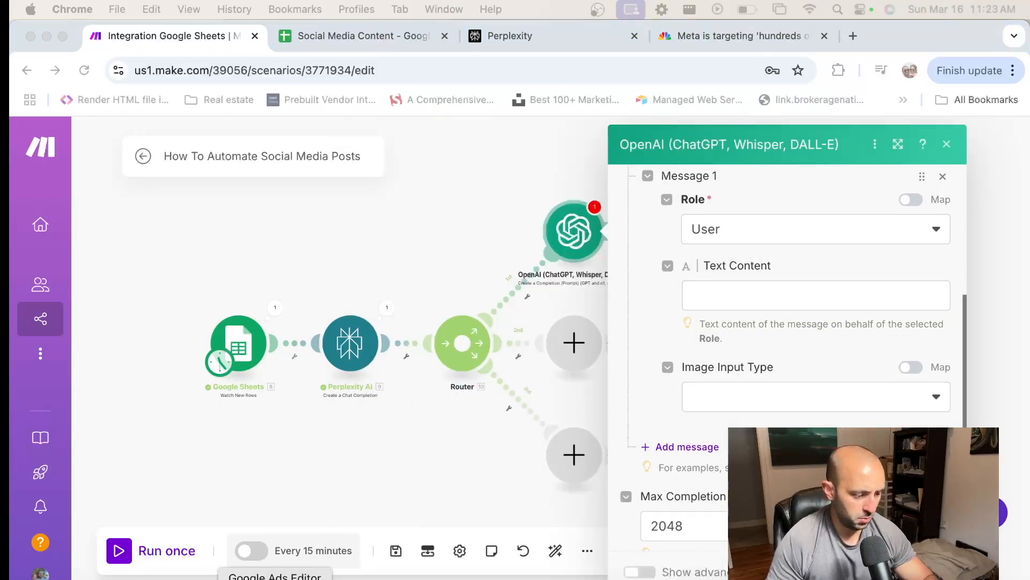
left_click(246, 579)
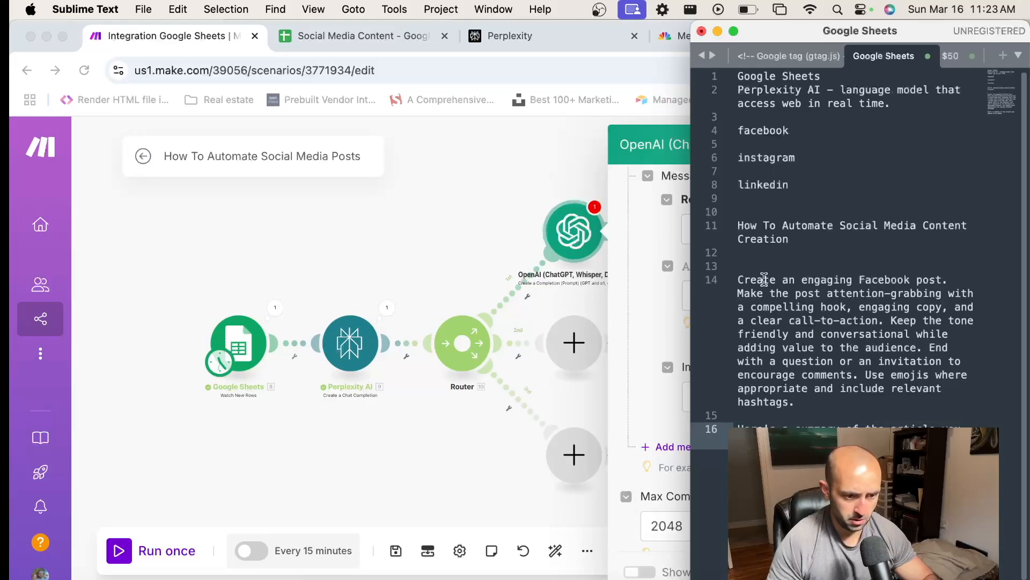
left_click_drag(740, 280, 872, 398)
key("super+c")
left_click(872, 441, "shift")
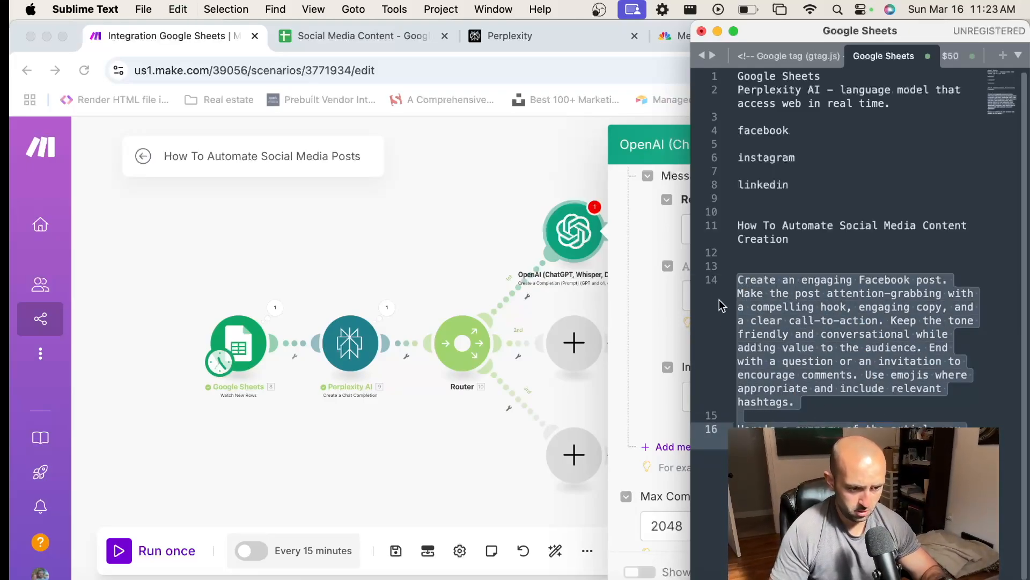
left_click(664, 238)
left_click(757, 297)
key("super+v")
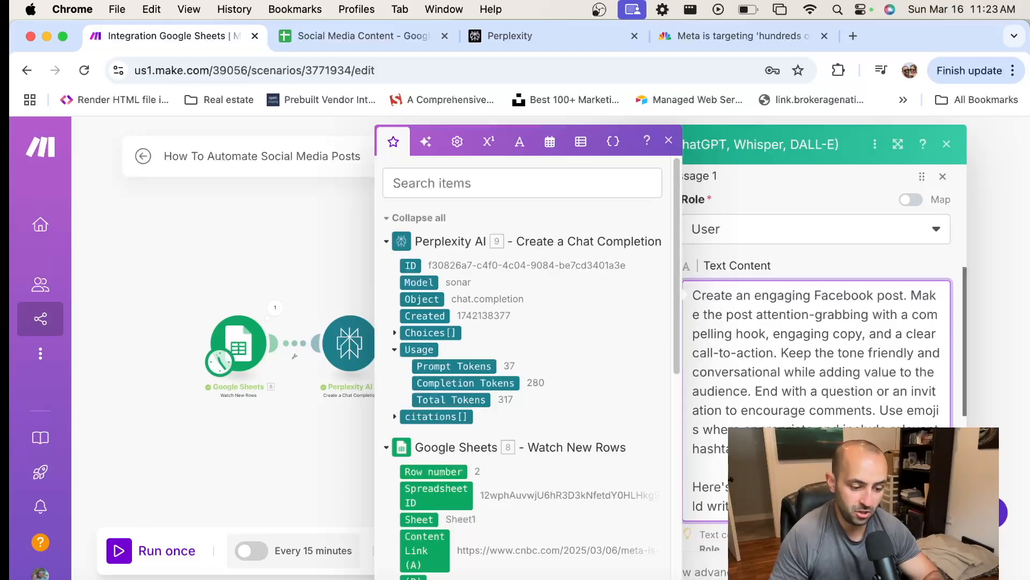
Append Perplexity AI's Choices[]: Message.Content output after "Here's a summary of the article you should write about:" in the prompt
scroll(698, 499, "up", 5)
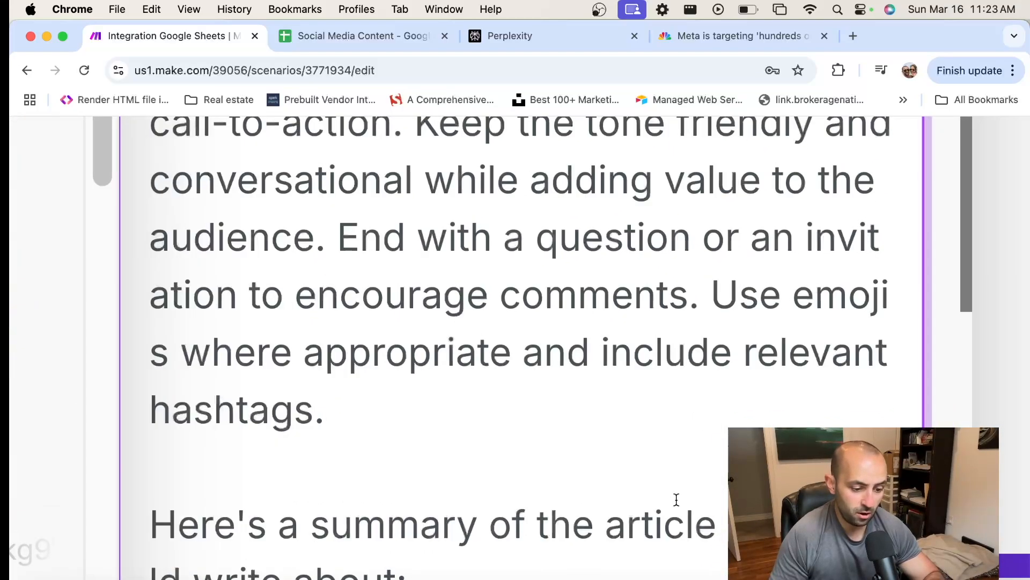
scroll(691, 472, "down", 5)
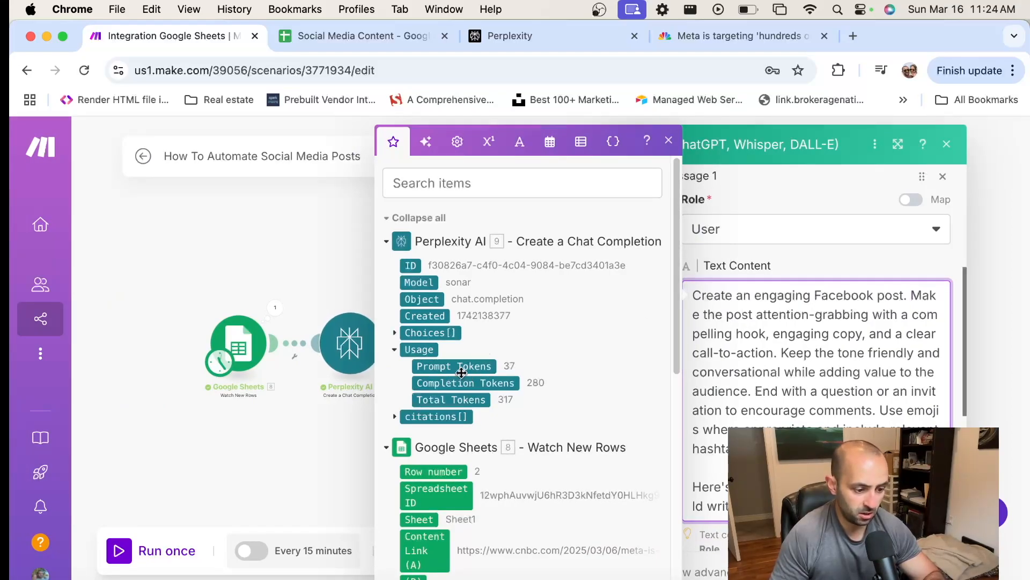
left_click(396, 333)
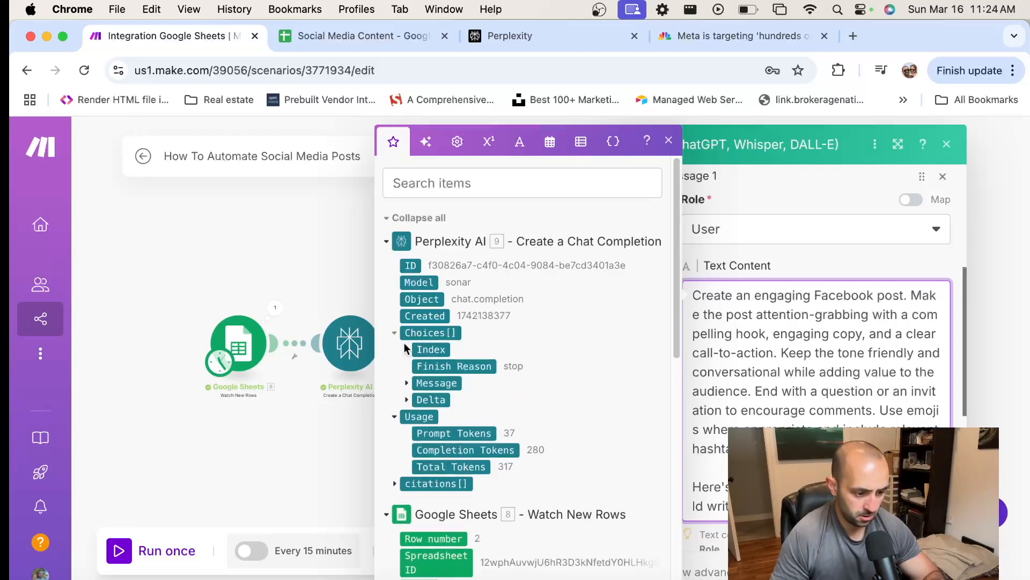
left_click(407, 383)
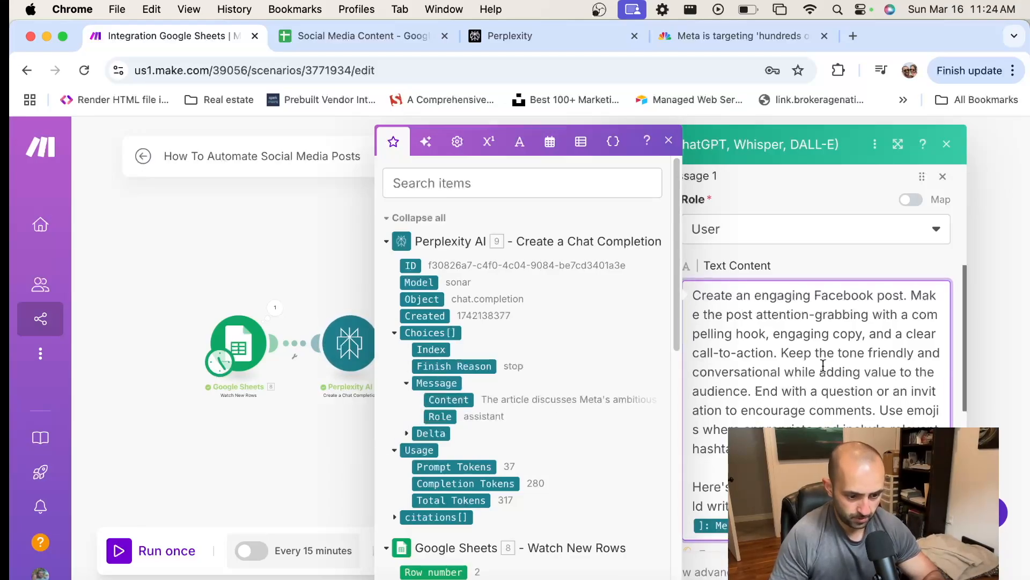
Review the completed Facebook prompt and the remaining OpenAI settings, and save the module
left_click_drag(688, 298, 805, 451)
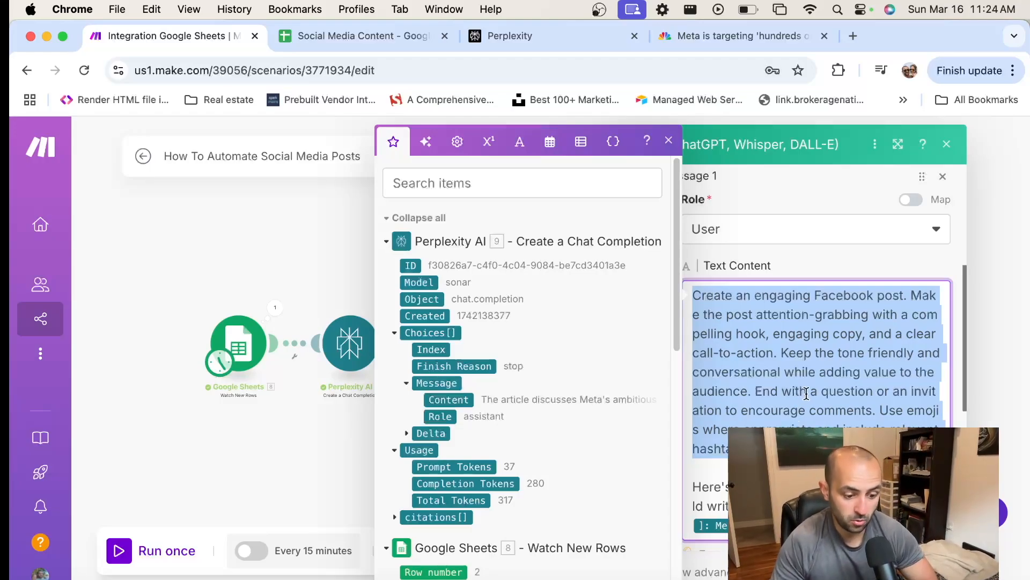
scroll(783, 422, "down", 4)
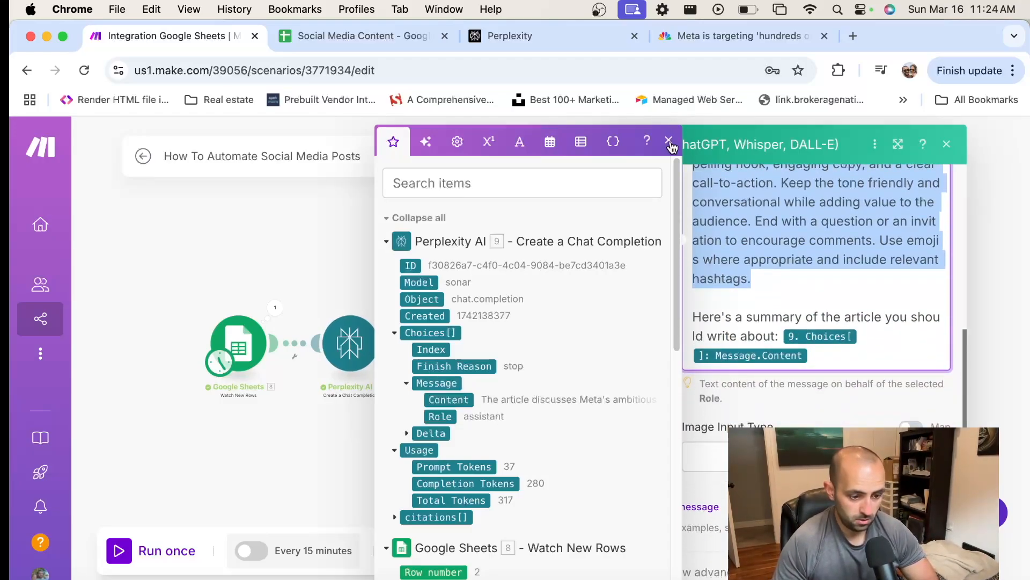
left_click(669, 141)
scroll(865, 332, "down", 2)
scroll(864, 333, "down", 2)
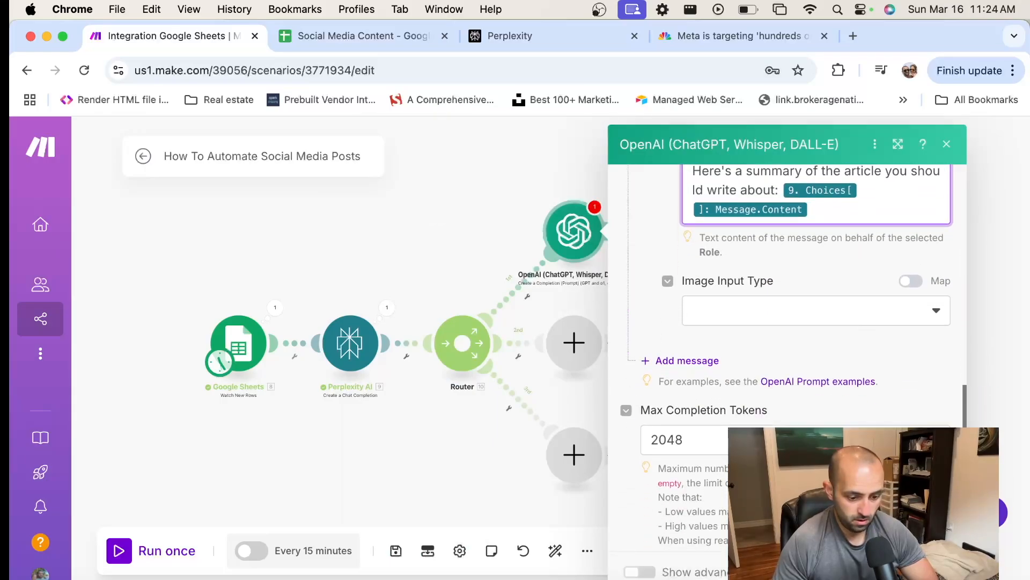
left_click(937, 571)
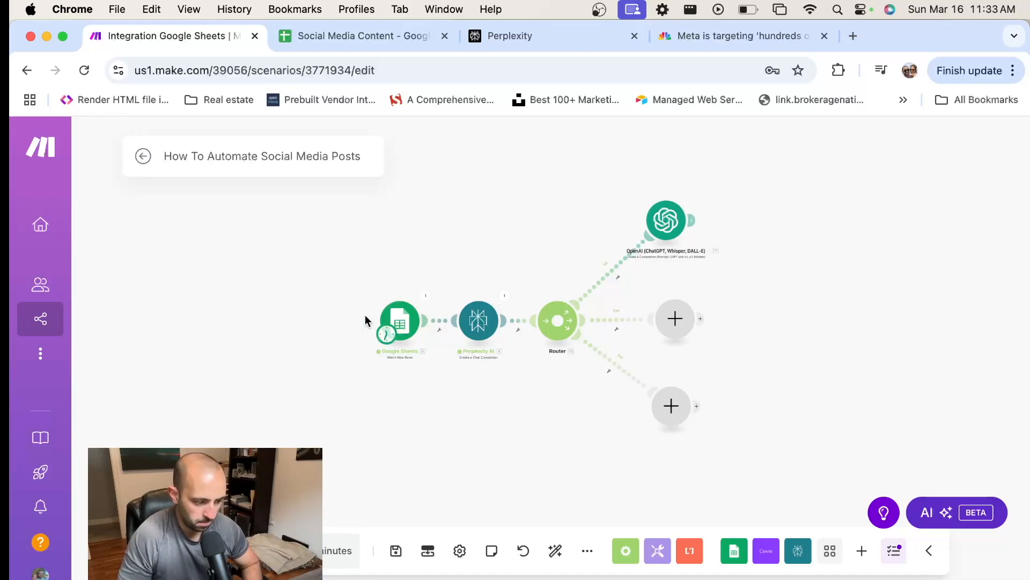
Reopen the first branch's OpenAI module, examine its model, message prompt and token settings, and save it without changes
left_click(668, 209)
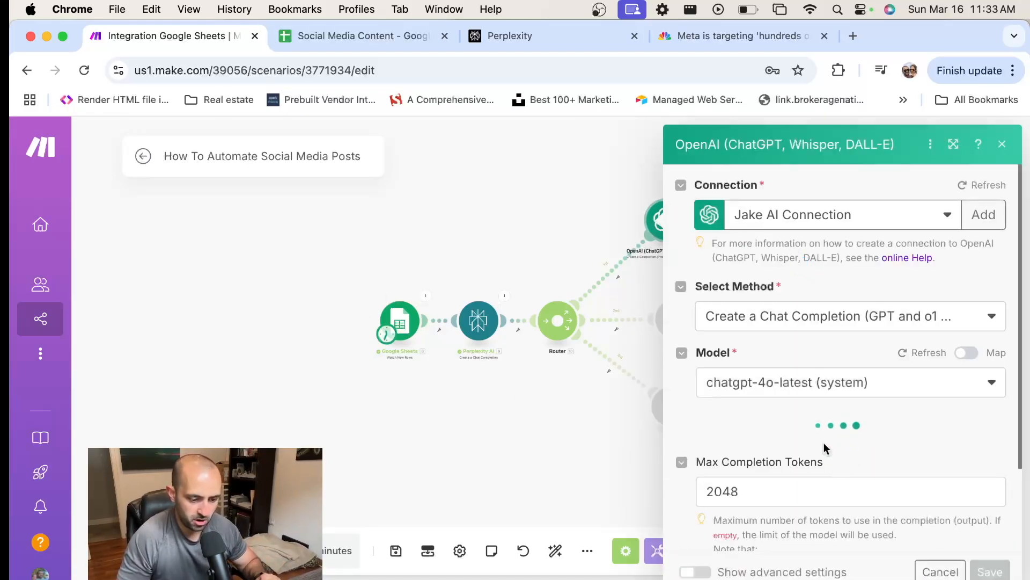
scroll(821, 435, "down", 2)
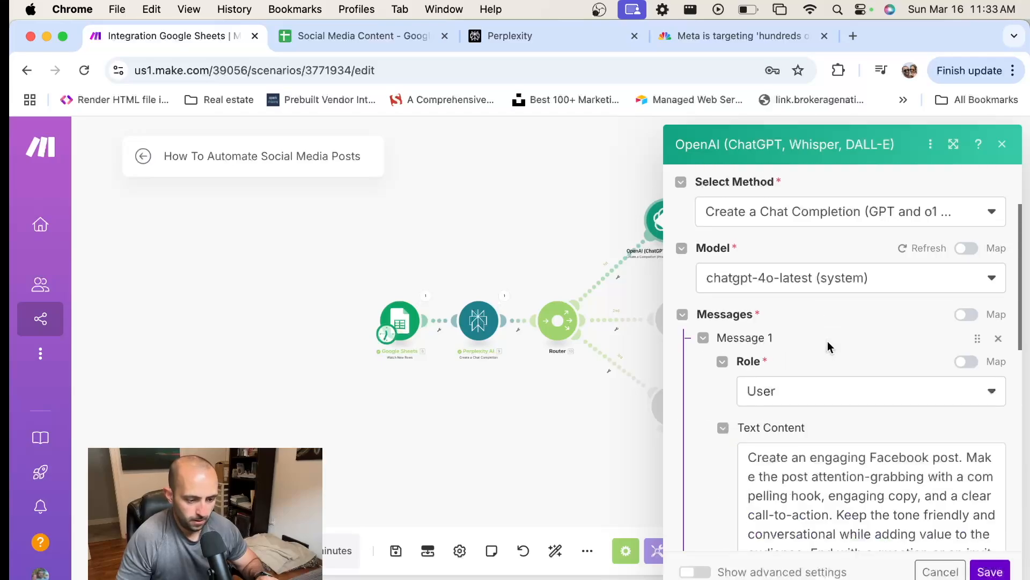
scroll(832, 395, "down", 5)
scroll(832, 394, "down", 3)
scroll(872, 308, "up", 1)
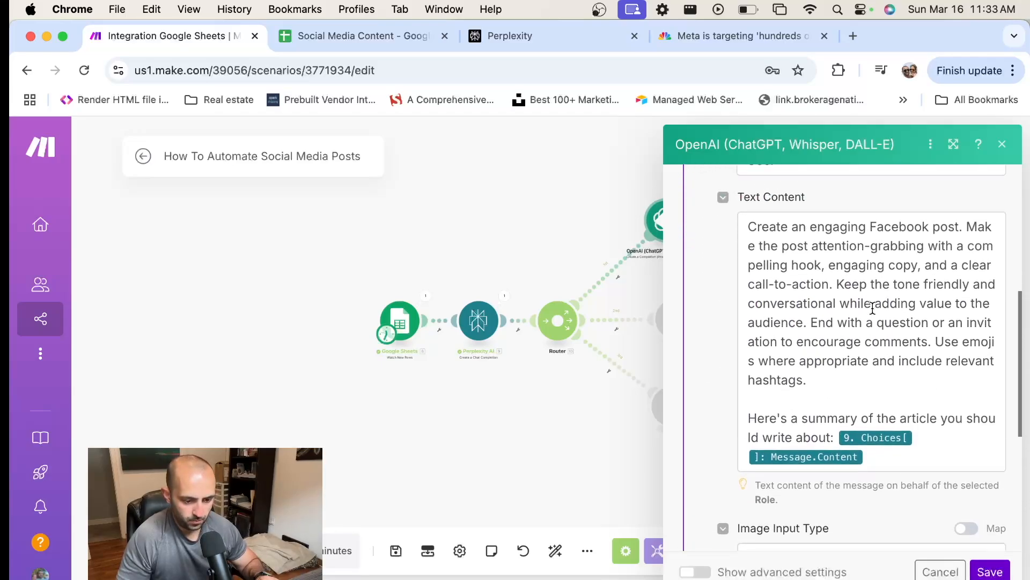
scroll(909, 421, "down", 1)
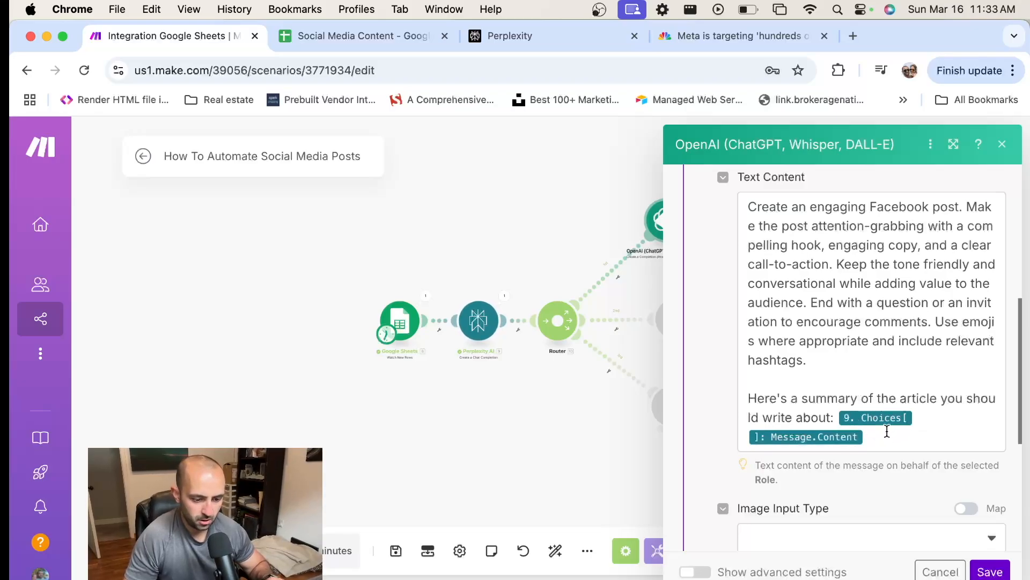
scroll(887, 431, "down", 1)
scroll(795, 377, "down", 6)
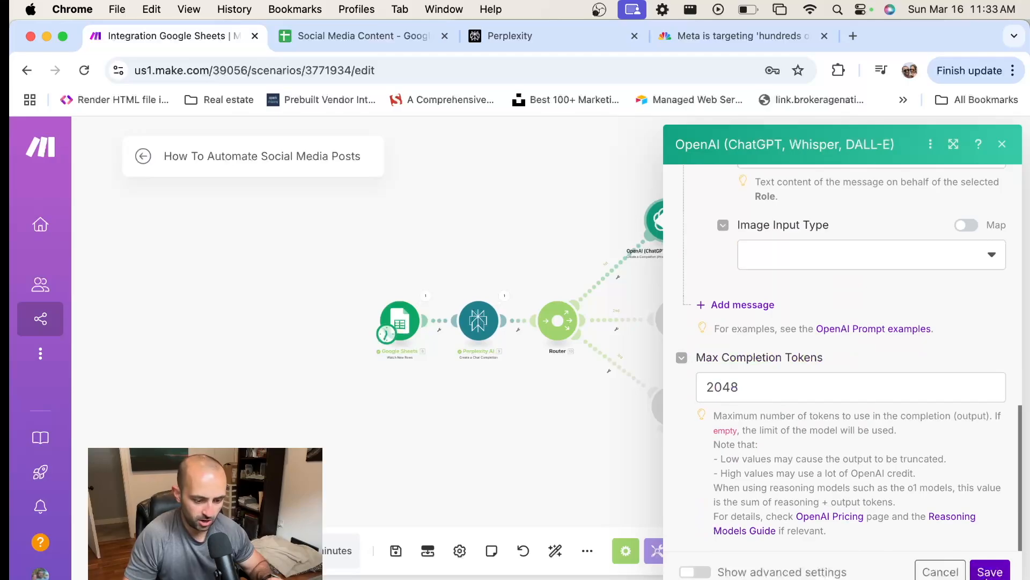
left_click(990, 571)
Add an OpenAI Create a Completion (Prompt) module to the router's middle branch
scroll(724, 336, "down", 3)
scroll(724, 336, "up", 4)
left_click_drag(746, 378, 716, 319)
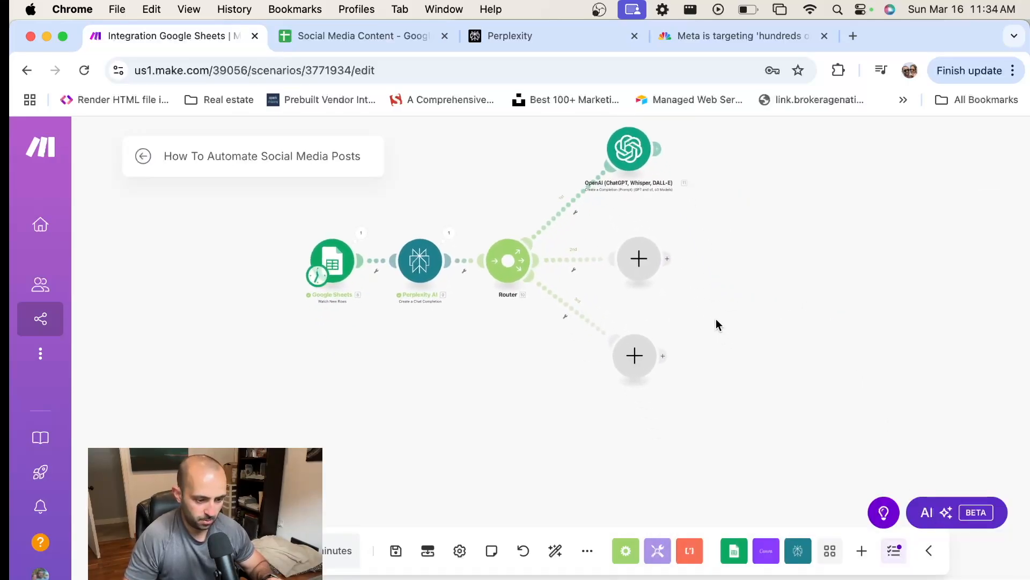
left_click(639, 261)
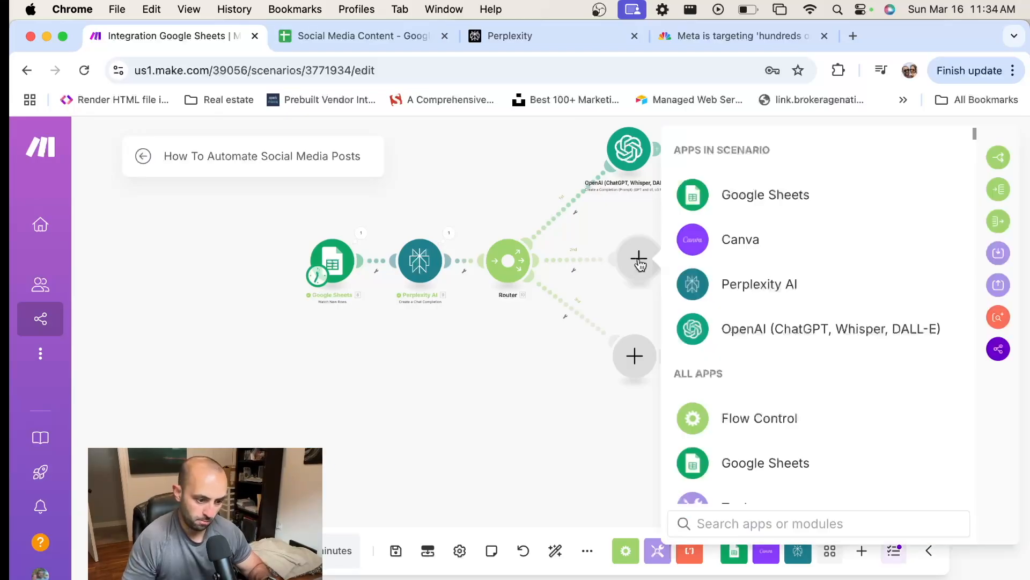
left_click(757, 335)
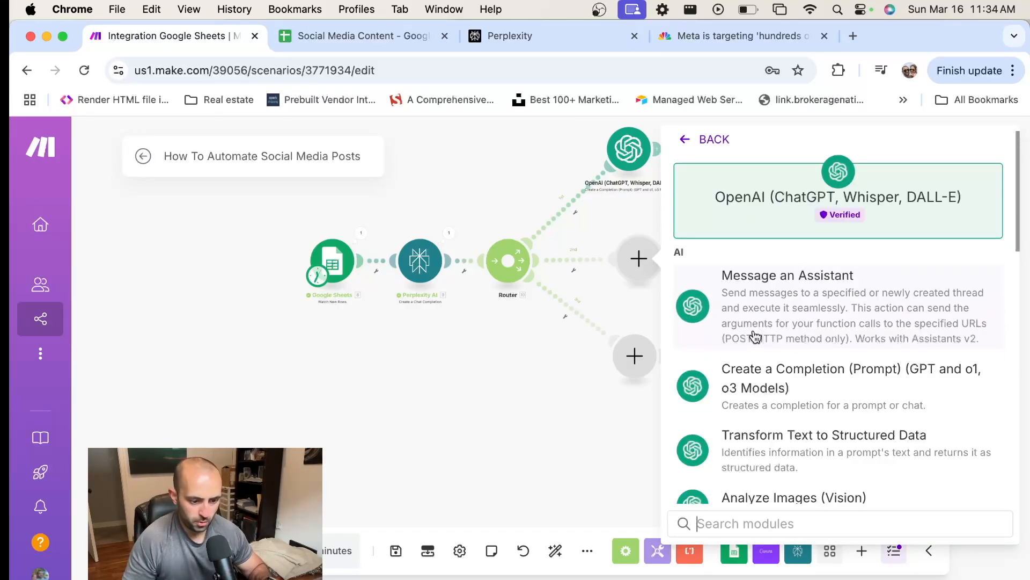
left_click(825, 370)
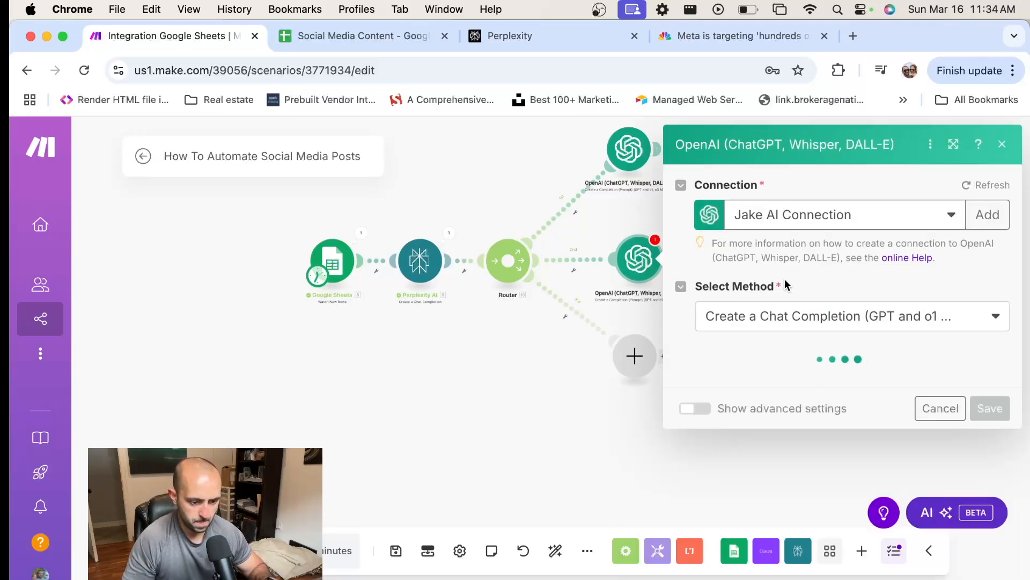
Set the middle branch's OpenAI model to GPT-4o: chatgpt-4o-latest (system)
left_click(805, 386)
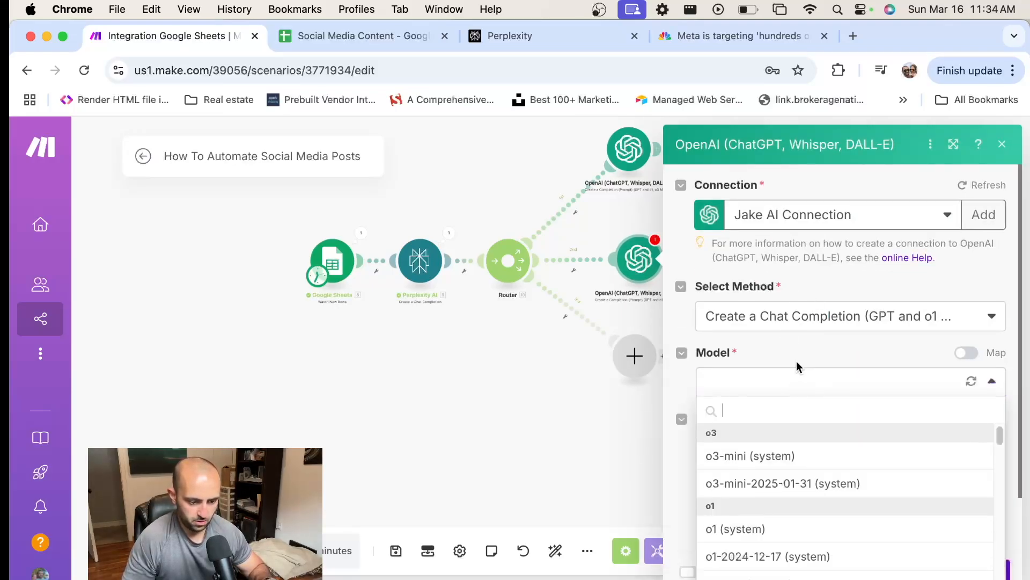
scroll(805, 418, "down", 5)
scroll(808, 417, "down", 3)
left_click(776, 425)
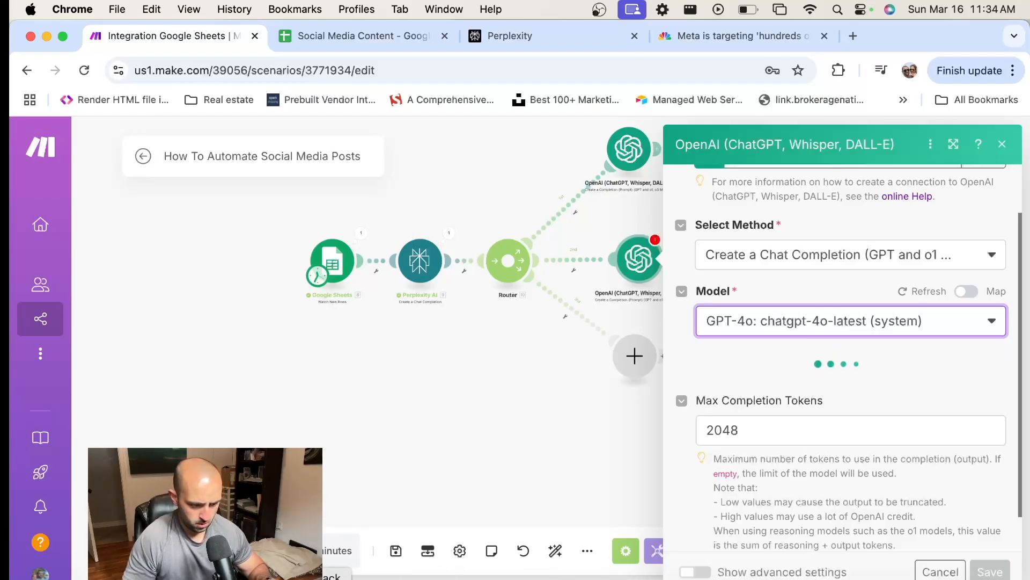
Copy the Instagram prompt paragraph from the Sublime Text notes and return to the Make scenario in Chrome
key("super+Tab")
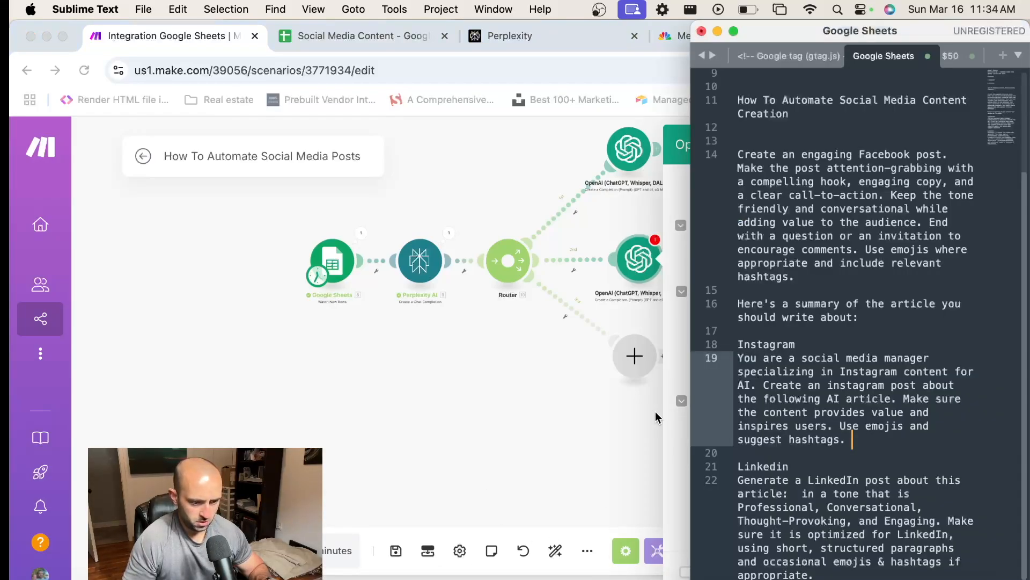
left_click_drag(737, 357, 853, 440)
key("cmd+c")
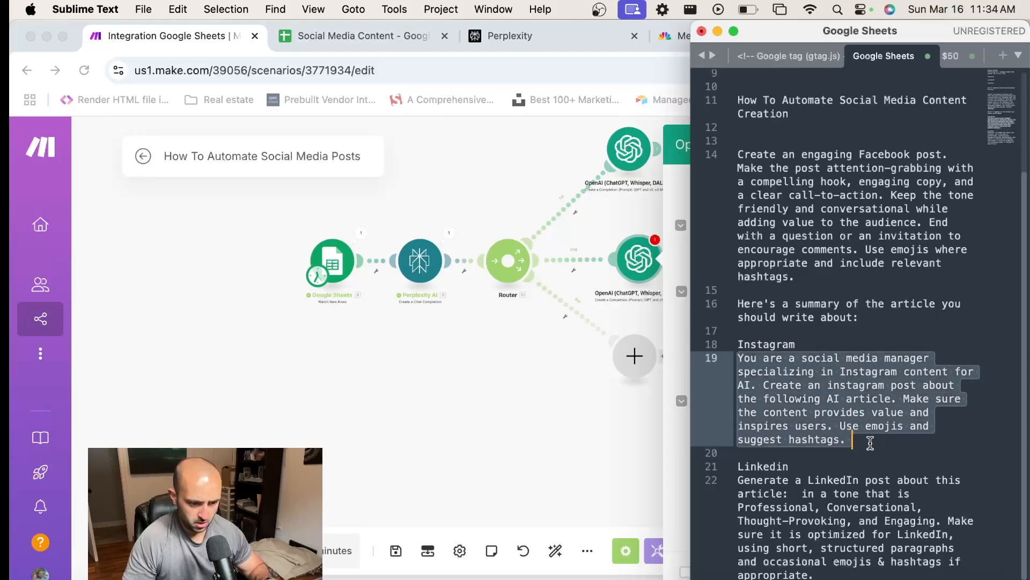
left_click(675, 314)
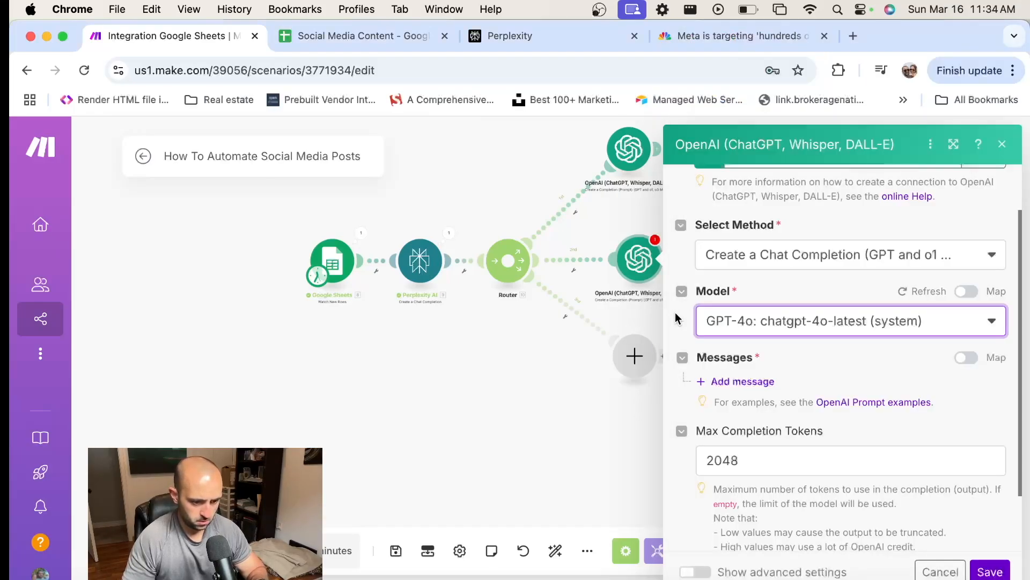
Add Message 1 with the User role and paste the Instagram prompt as its text content
scroll(845, 324, "down", 2)
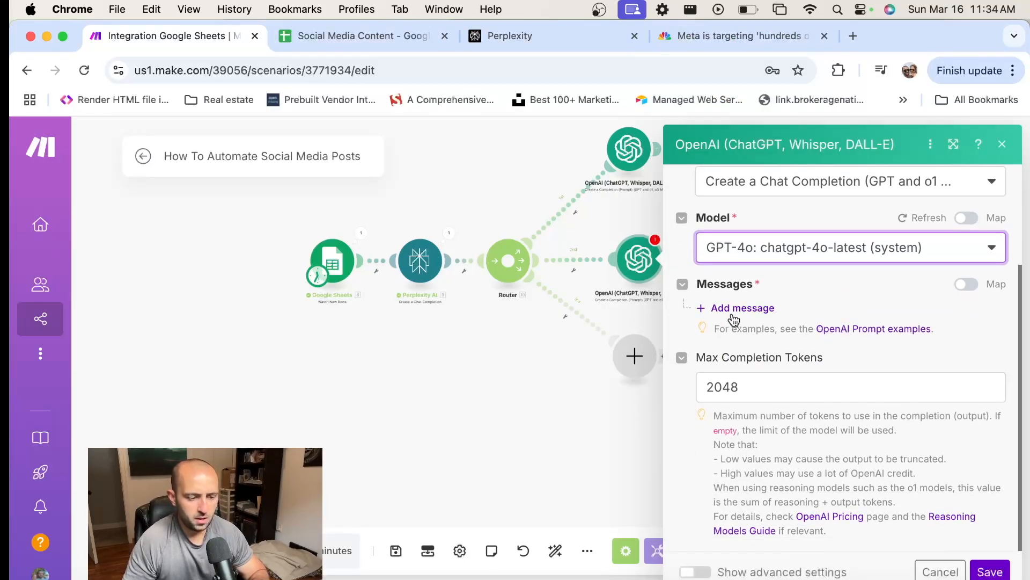
left_click(714, 307)
left_click(852, 361)
left_click(792, 402)
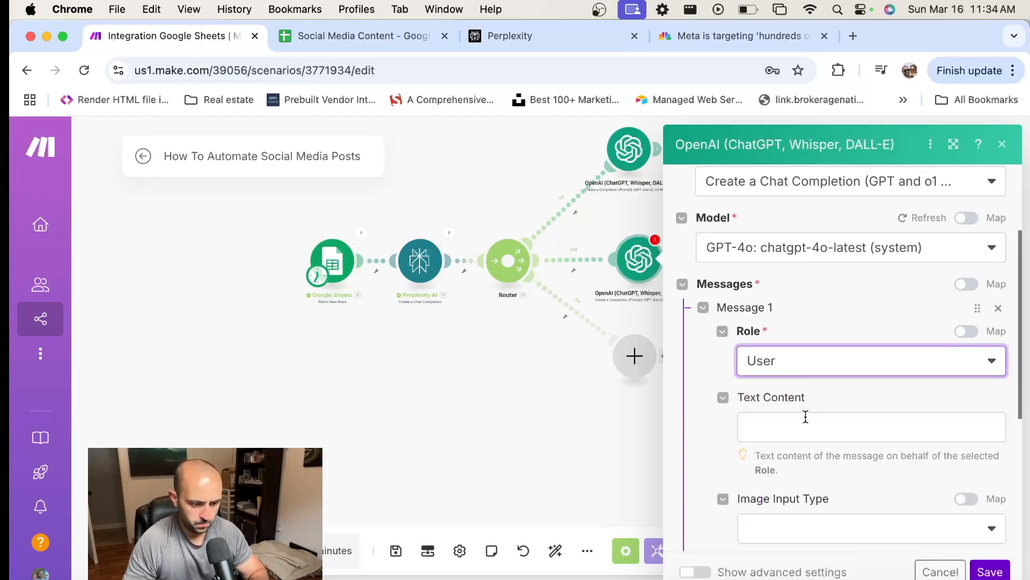
left_click(808, 430)
key("cmd+v")
scroll(862, 388, "down", 2)
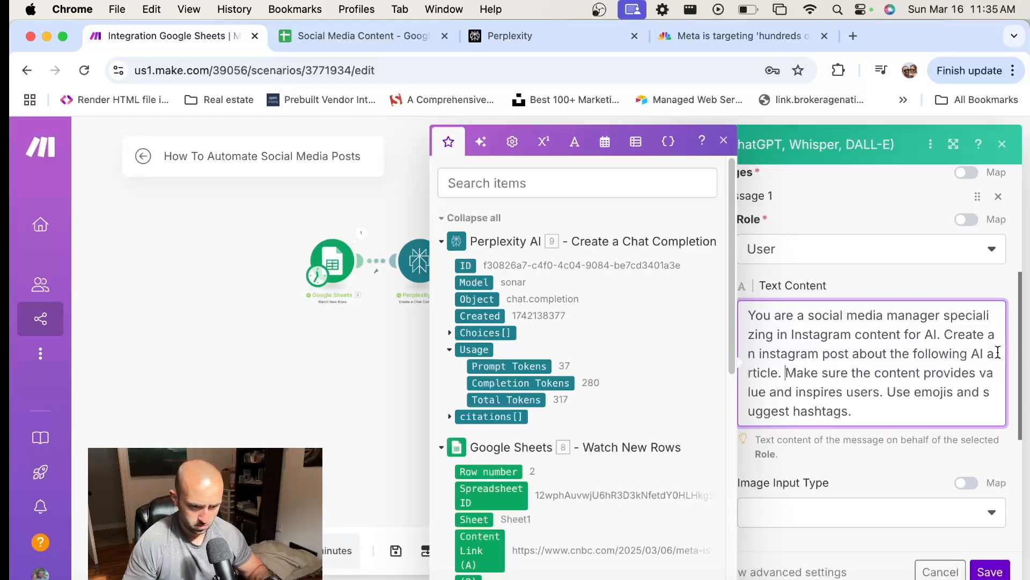
Edit the Instagram prompt so that "the following AI article" reads "the following AI article summary:"
key("Left")
key("Left")
type("summary")
key("BackSpace")
type(":")
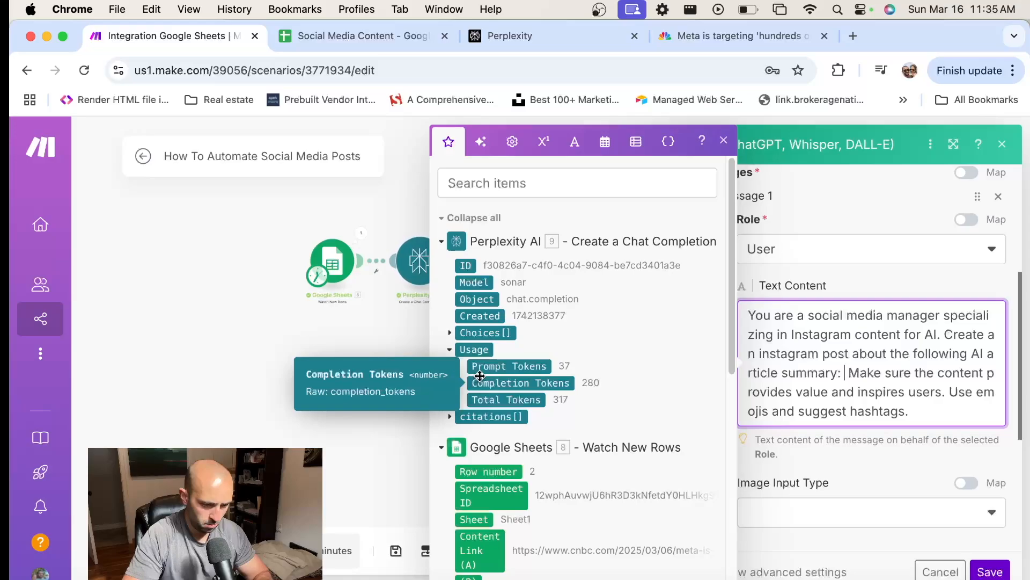
Insert Perplexity AI's Choices[]: Message output after "article summary:" in the Instagram prompt
scroll(480, 375, "down", 2)
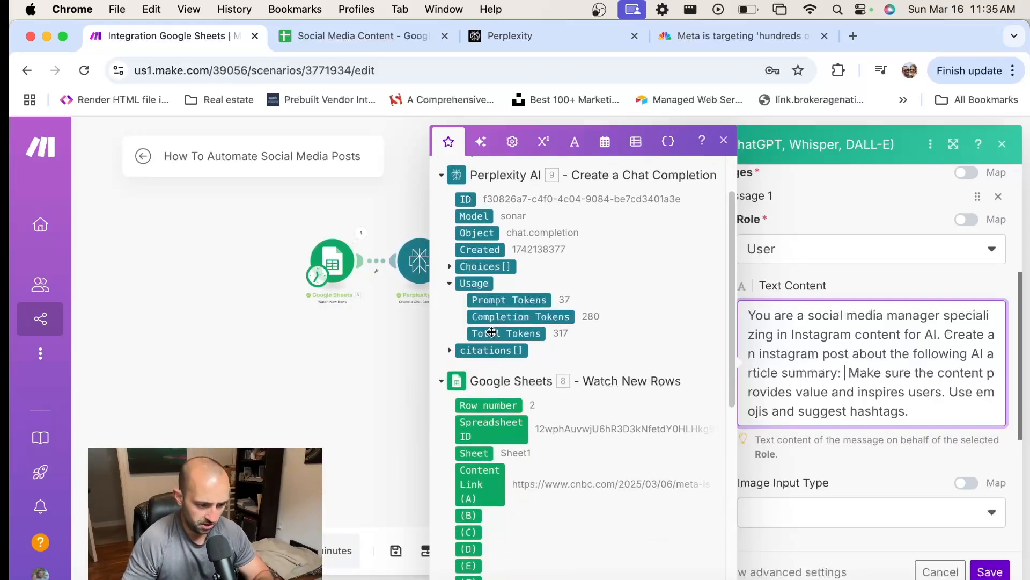
scroll(493, 332, "up", 1)
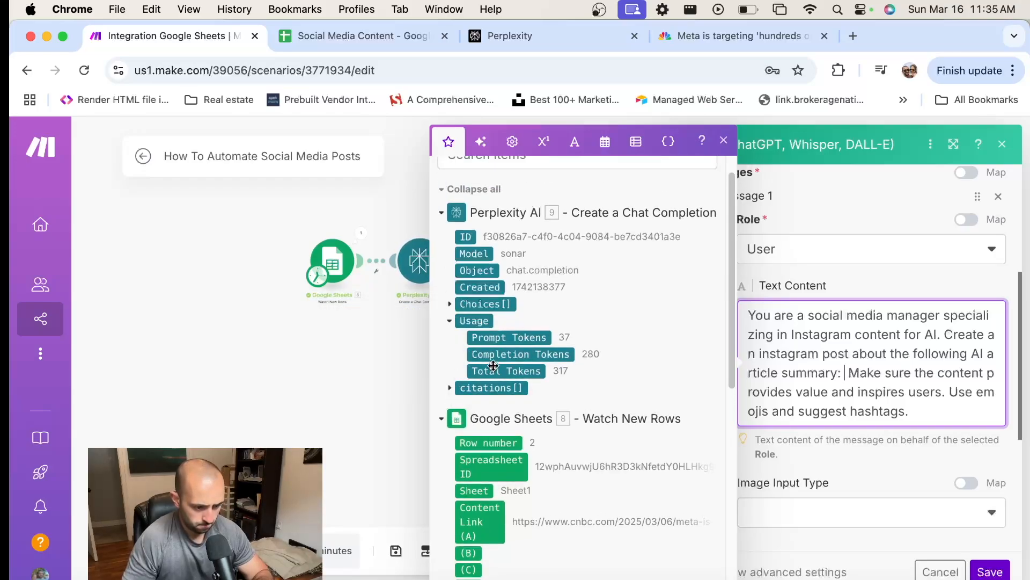
left_click(450, 304)
scroll(555, 297, "down", 1)
left_click_drag(491, 304, 849, 327)
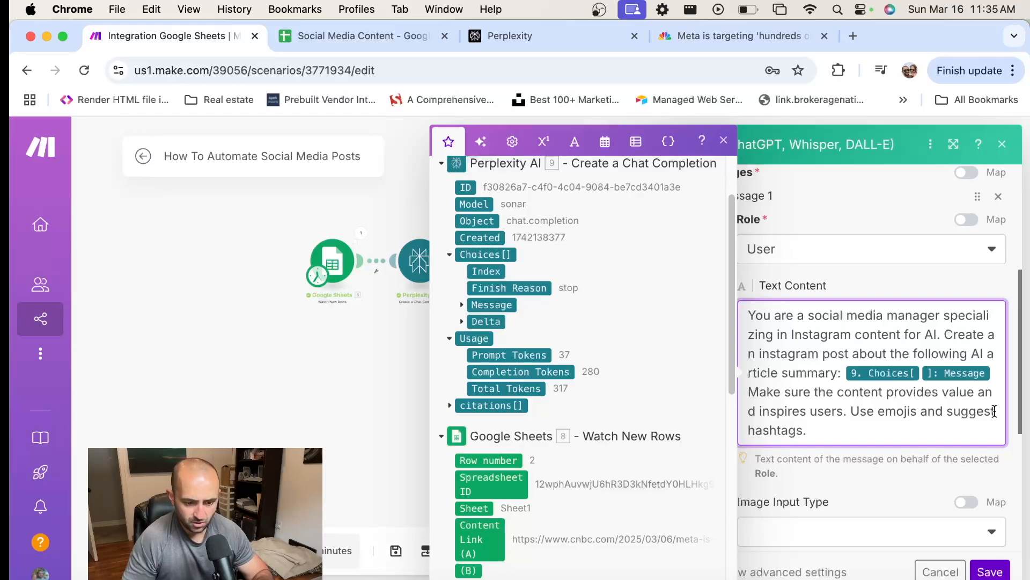
Change "suggest hashtags" to "suggested hashtags" in the Instagram prompt and save the module
type("ed")
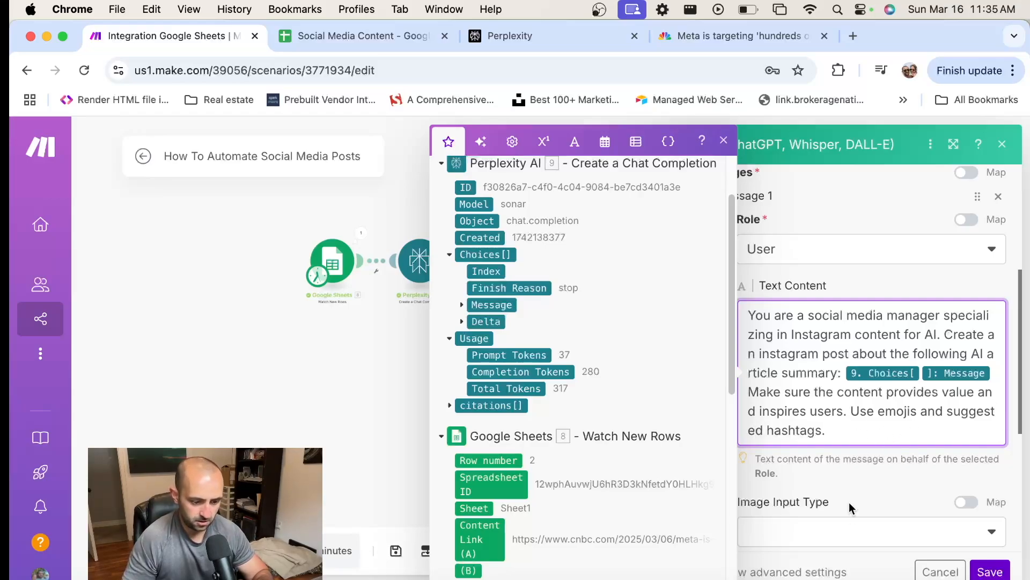
left_click(873, 481)
left_click(990, 571)
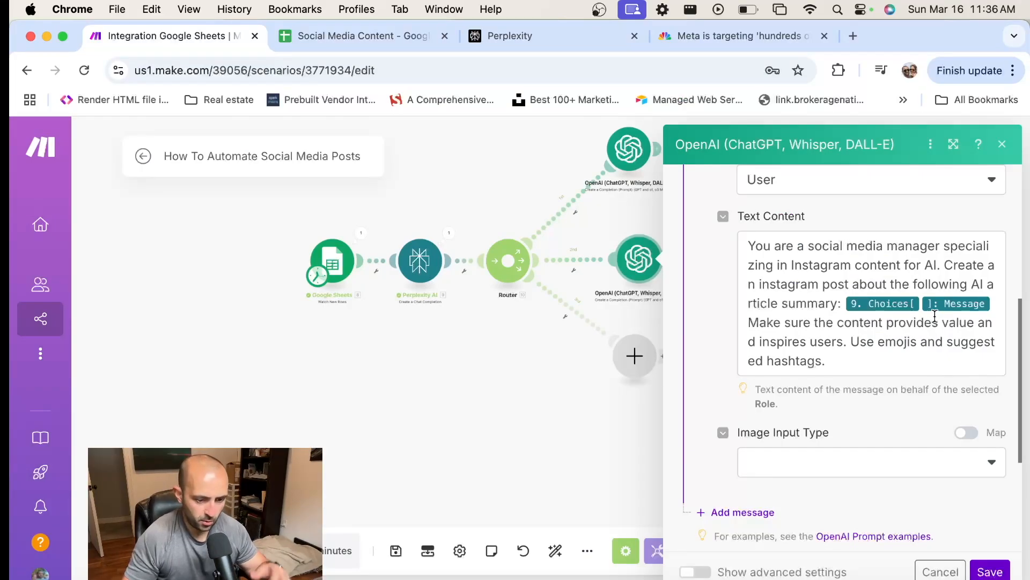
scroll(932, 298, "down", 3)
scroll(934, 303, "down", 2)
left_click(990, 572)
Add an OpenAI Create a Completion (Prompt) module to the router's lowest branch
left_click(635, 358)
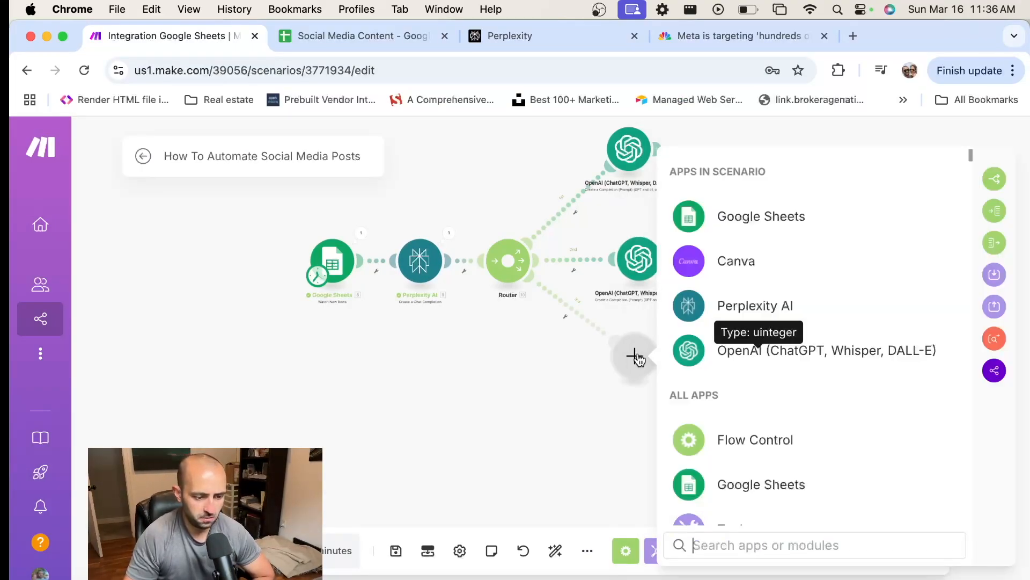
left_click(755, 359)
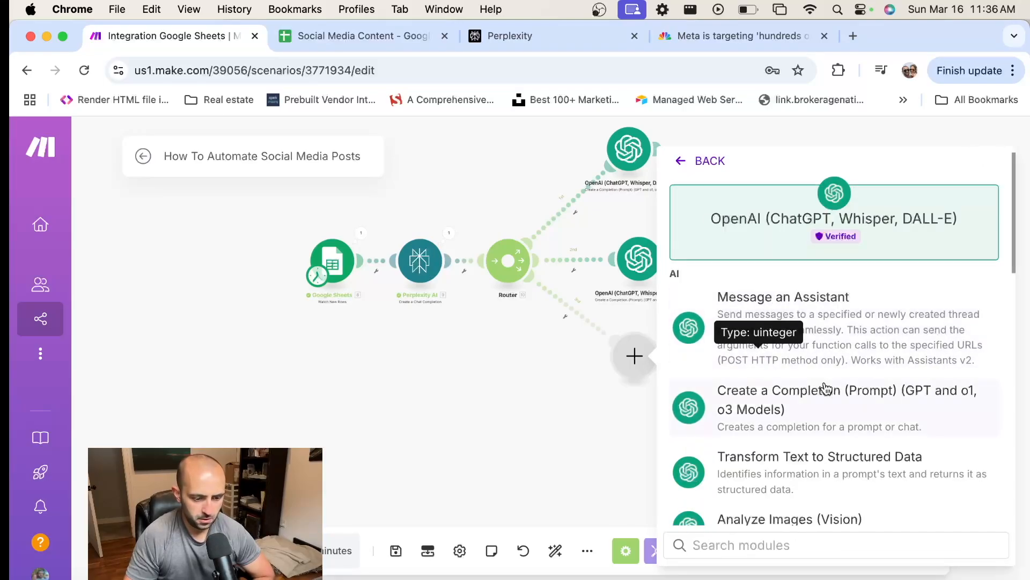
left_click(801, 410)
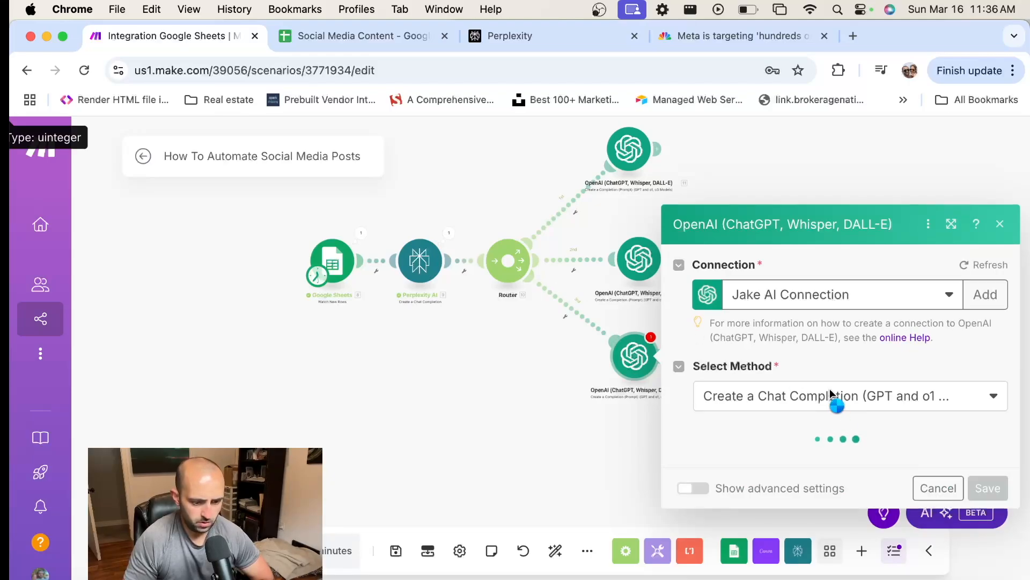
Set the lowest branch's OpenAI model to GPT-4o: chatgpt-4o-latest (system)
scroll(829, 391, "down", 1)
left_click(787, 328)
scroll(821, 423, "down", 2)
scroll(821, 423, "down", 5)
left_click(786, 468)
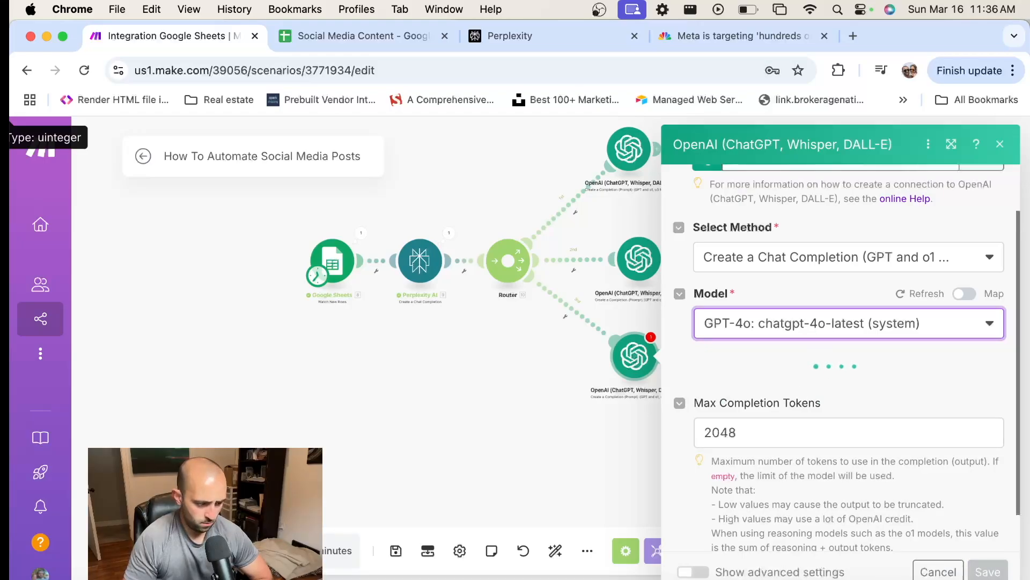
Copy the LinkedIn prompt paragraph from the Sublime Text notes and return to the Make scenario in Chrome
key("super+Tab")
left_click(741, 478)
triple_click(741, 479)
right_click(837, 531)
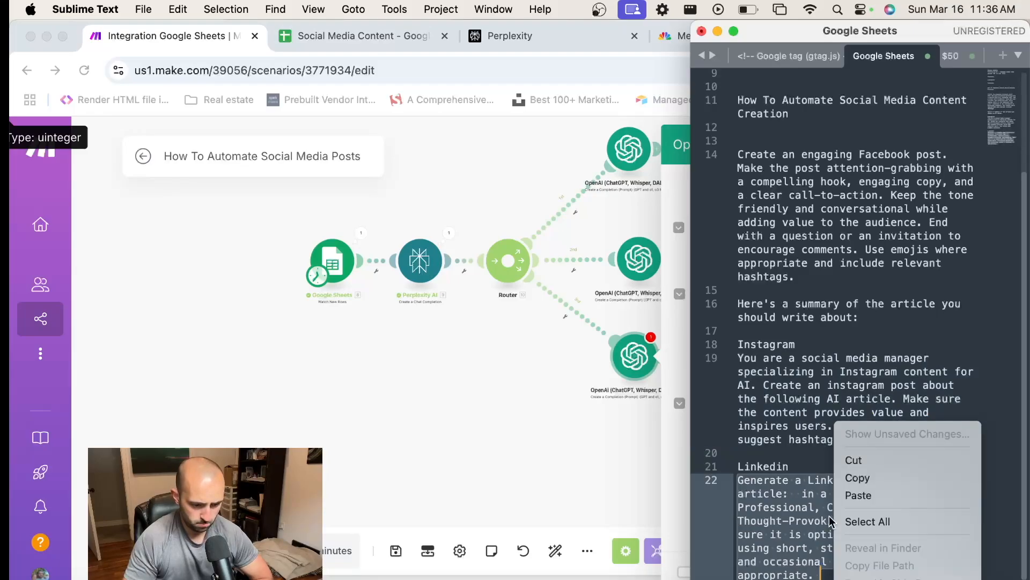
left_click(874, 479)
left_click(653, 395)
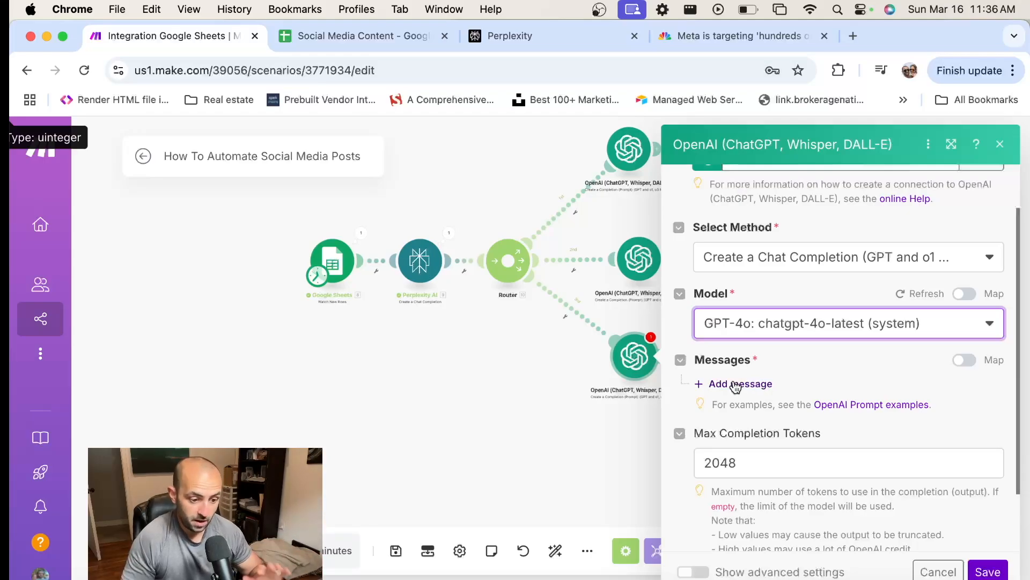
Add Message 1 with the User role and paste the LinkedIn prompt as its text content
left_click(762, 387)
left_click(807, 438)
left_click(797, 432)
scroll(791, 442, "down", 1)
left_click(789, 446)
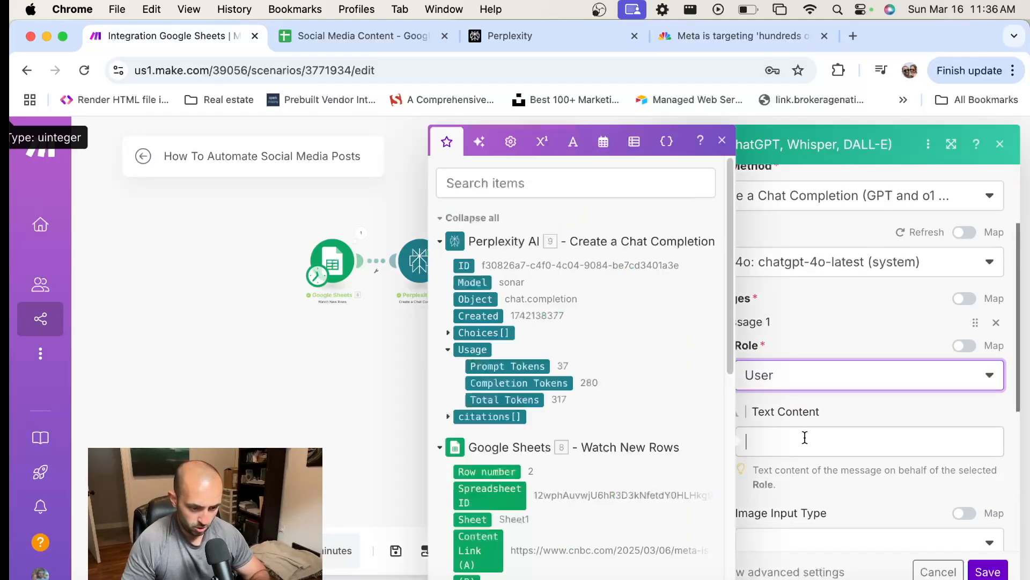
key("cmd+v")
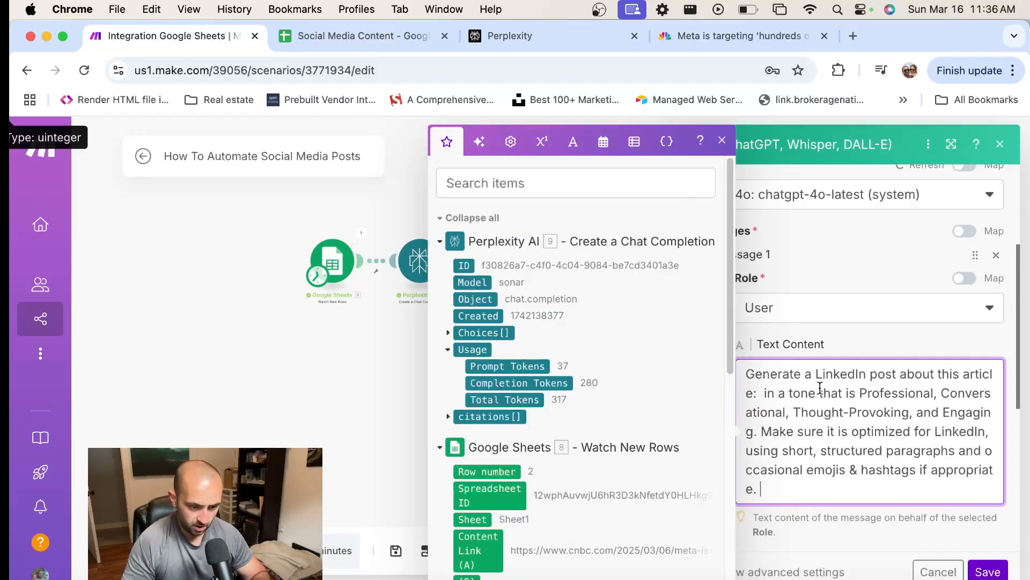
scroll(832, 401, "down", 2)
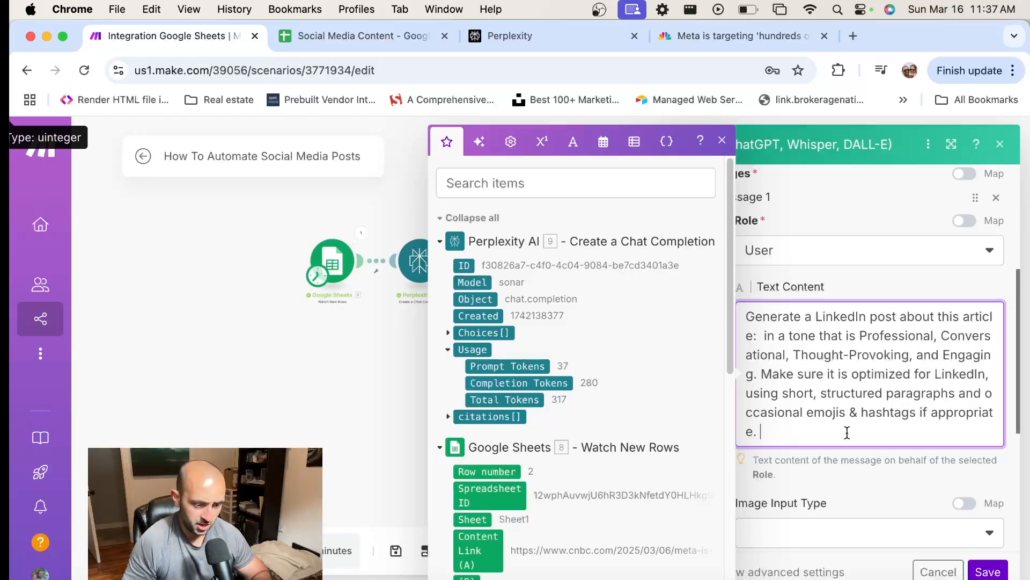
Add the line "Here's a summary of the article that you should create a linkedin post for:" below the LinkedIn prompt, separated by a blank line
key("Return")
key("Return")
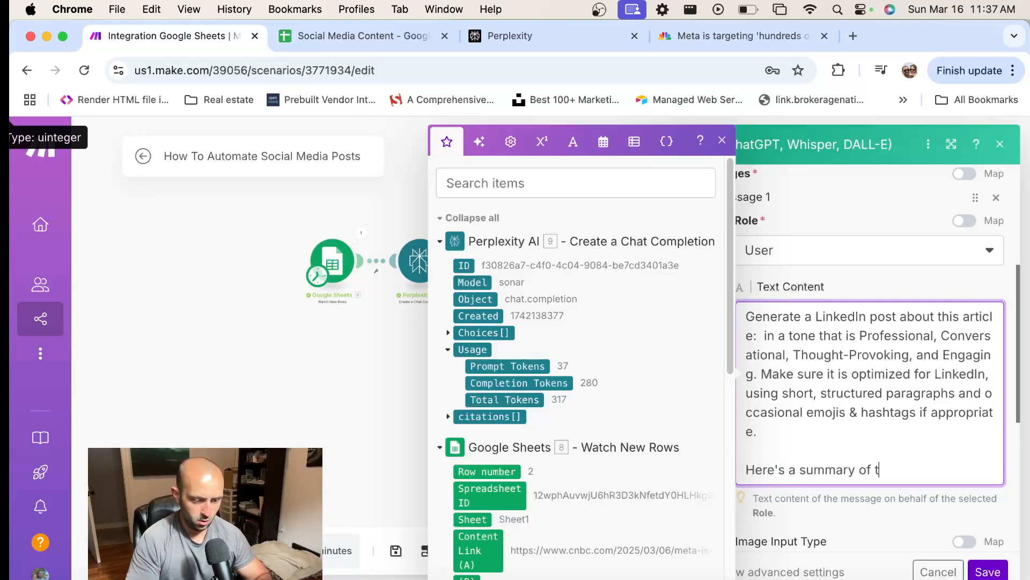
type("Here's a summary of the article that ")
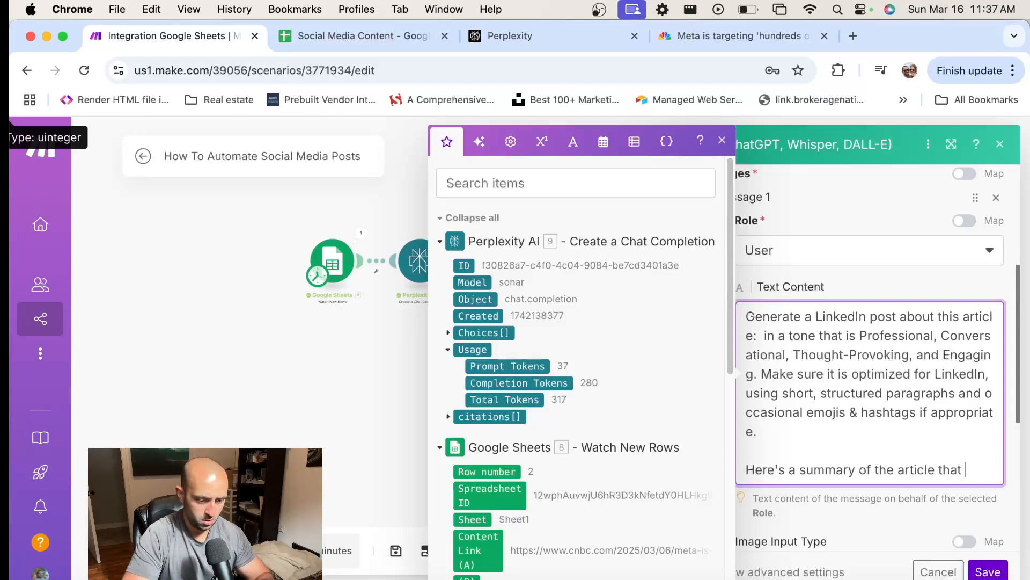
type("you should create a linkedin post for:")
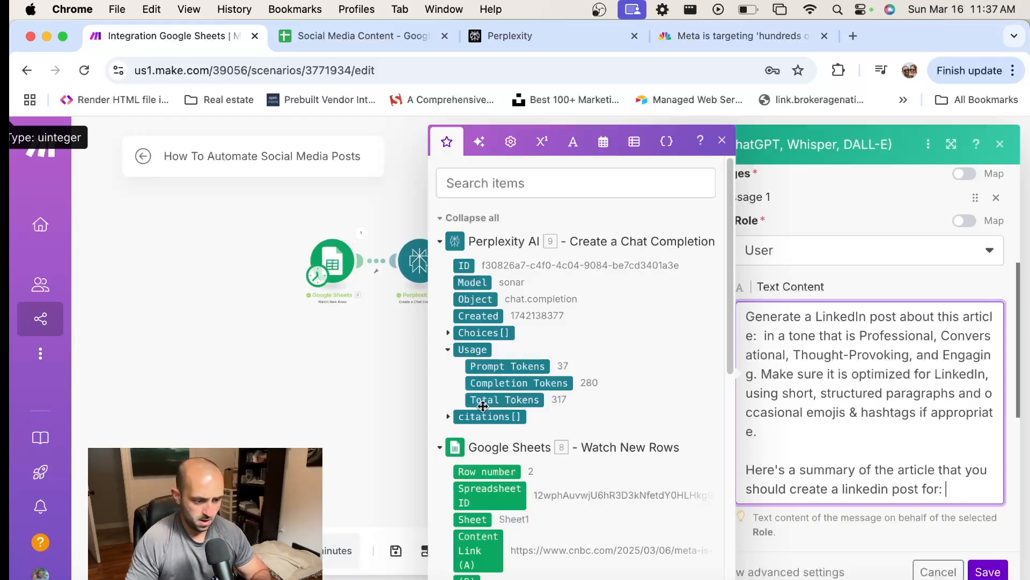
Append Perplexity AI's Choices[]: Message.Content output after "linkedin post for:" and save the module
left_click(448, 333)
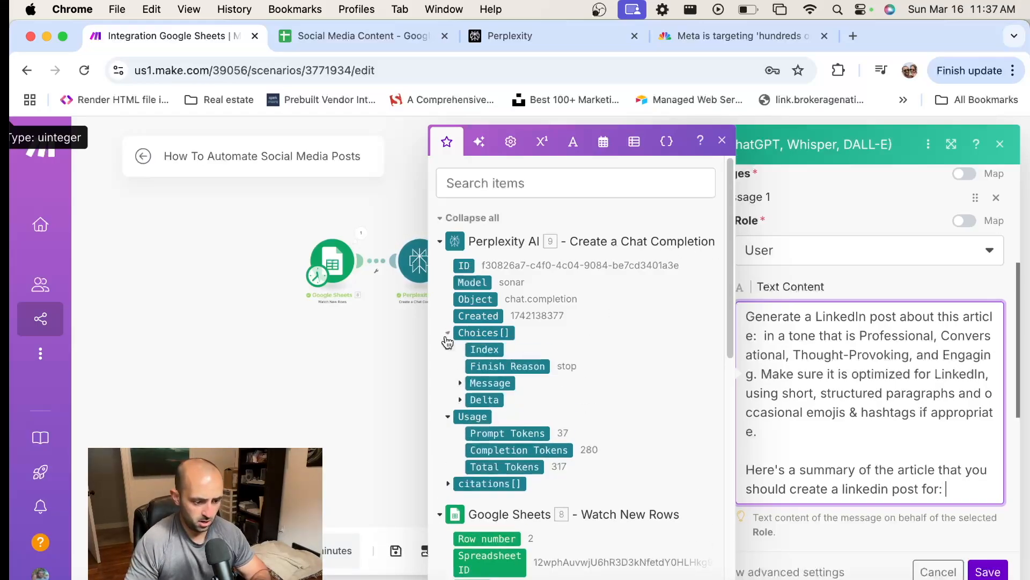
left_click(464, 383)
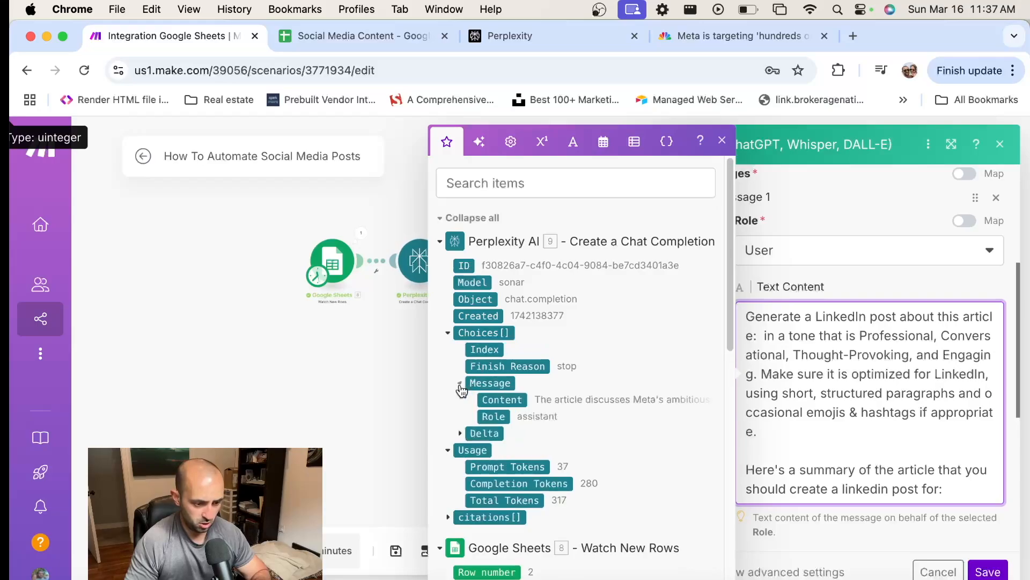
left_click(499, 400)
scroll(830, 413, "down", 5)
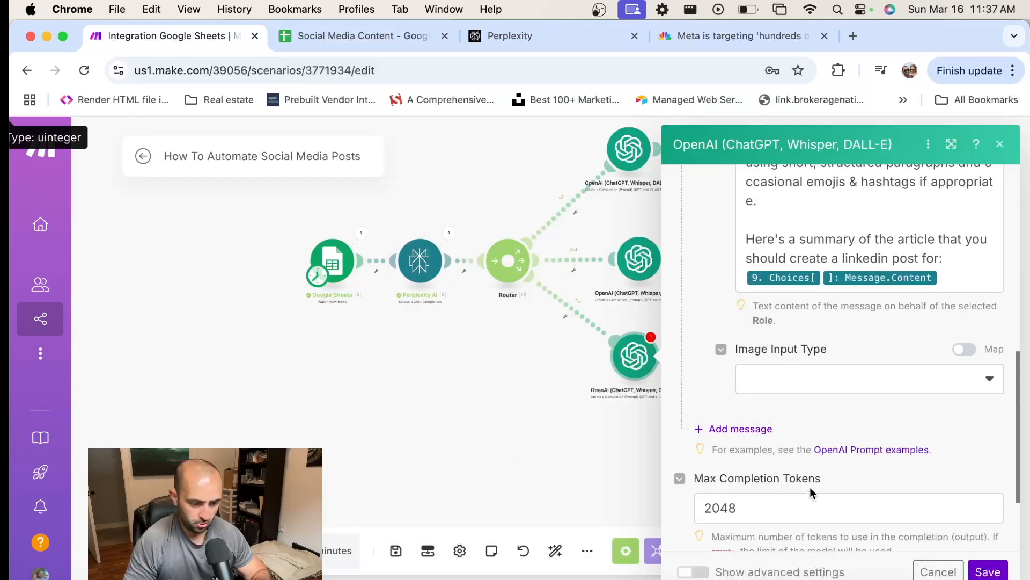
scroll(784, 469, "down", 3)
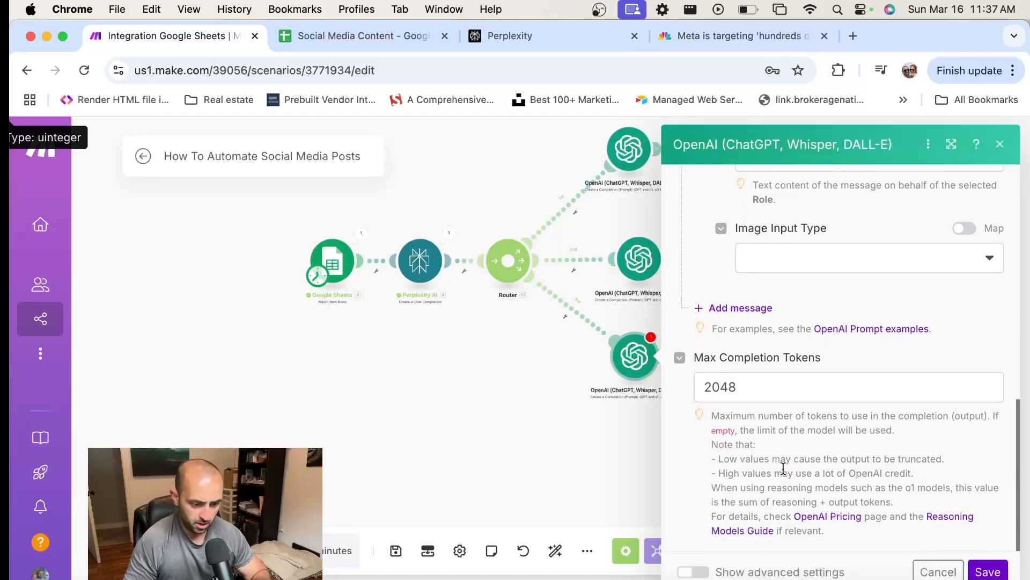
left_click(987, 571)
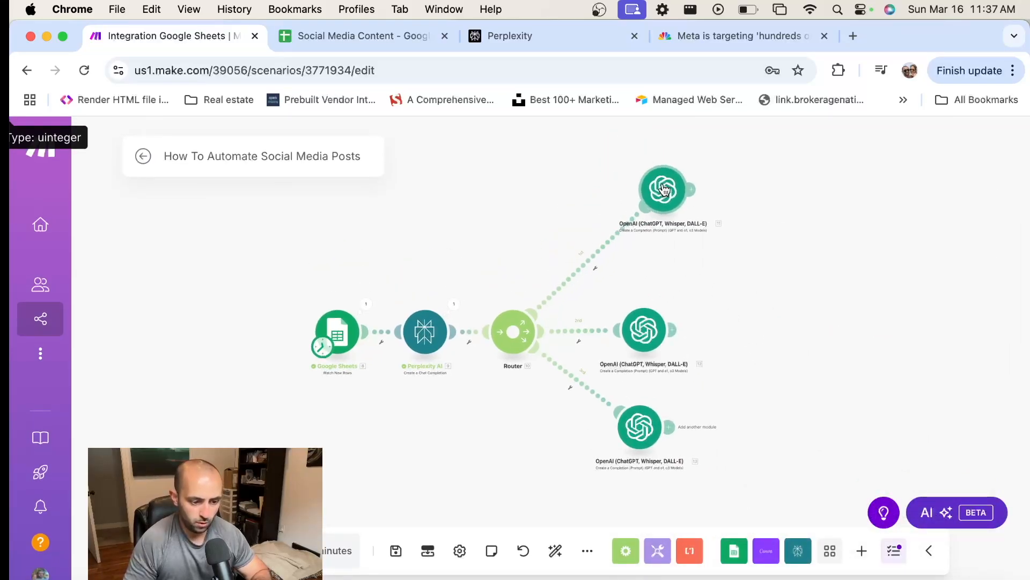
Rename the OpenAI module on the router's uppermost branch as "Facebook Prompt"
right_click(650, 232)
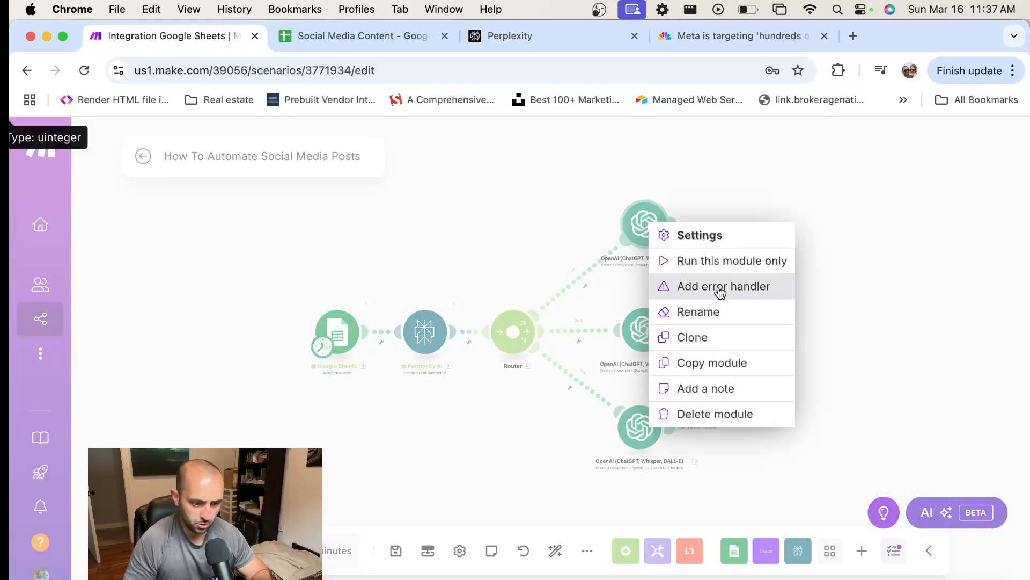
left_click(709, 312)
type("Facebook Prompt")
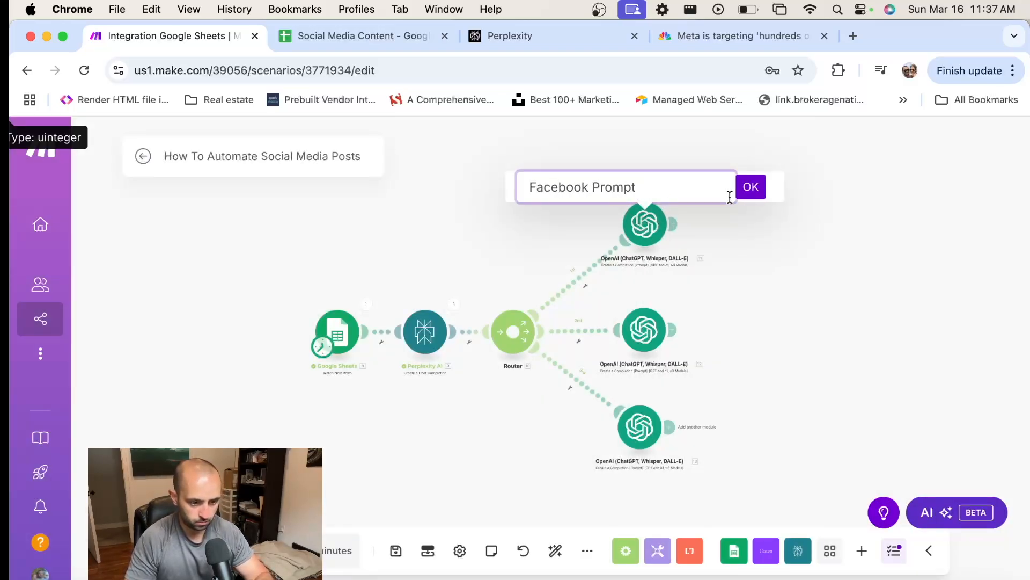
left_click(751, 187)
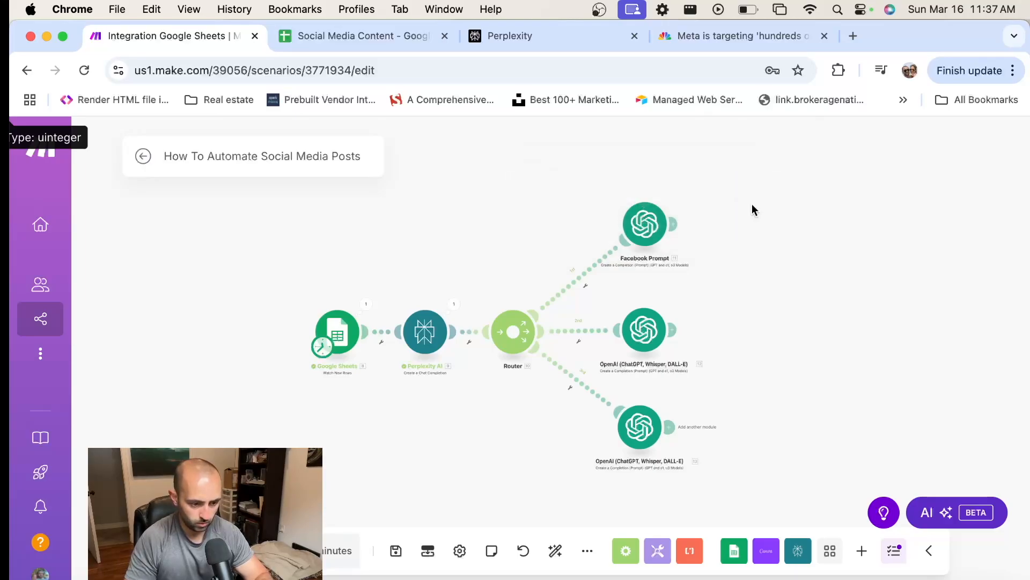
Rename the OpenAI module on the router's middle branch as "IG Prompt"
right_click(650, 343)
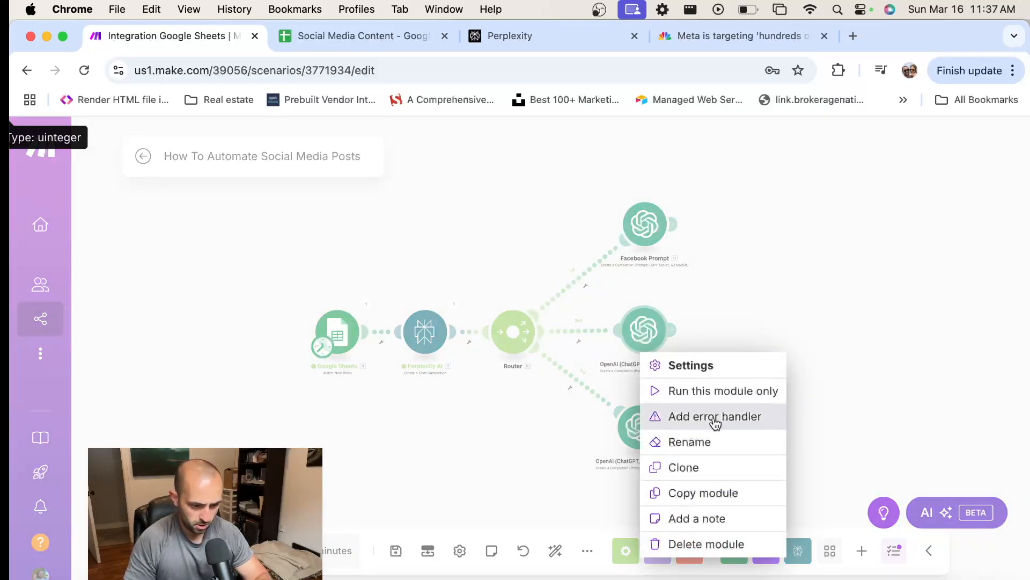
left_click(692, 441)
type("IG Prompt")
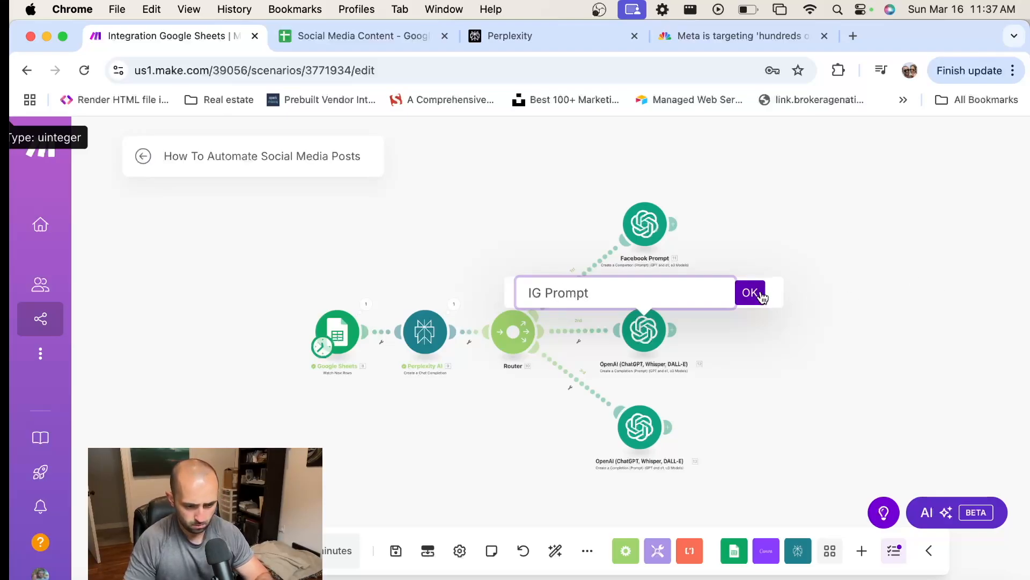
left_click(750, 293)
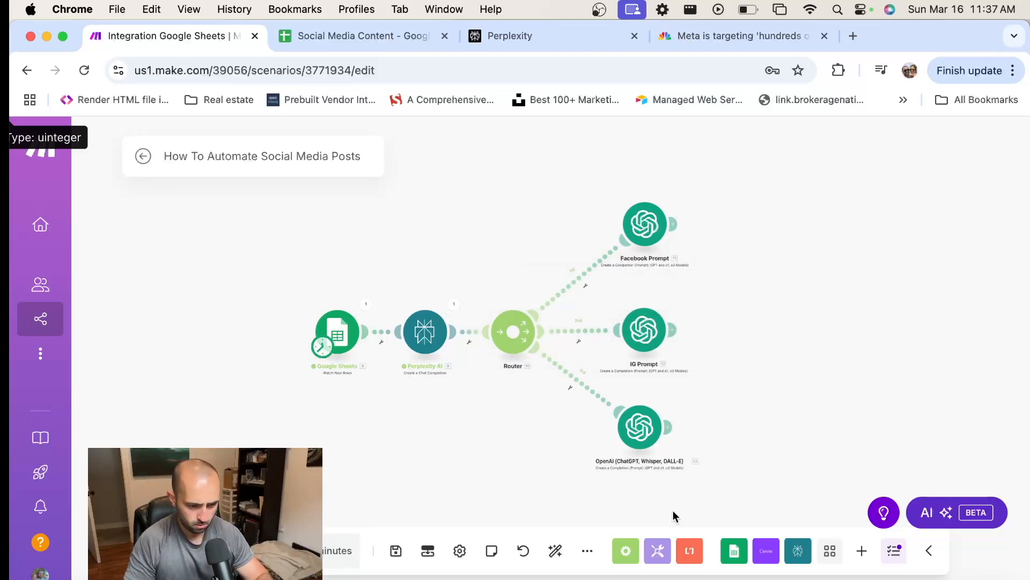
Rename the OpenAI module on the router's lowest branch as "LinkedIN Prompt"
right_click(639, 427)
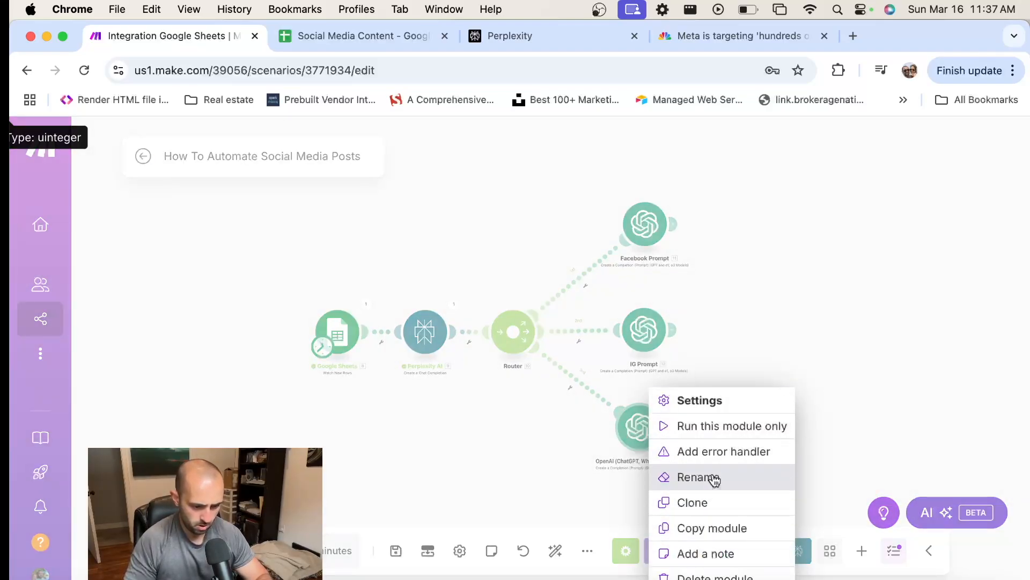
left_click(708, 477)
type("LinkedI")
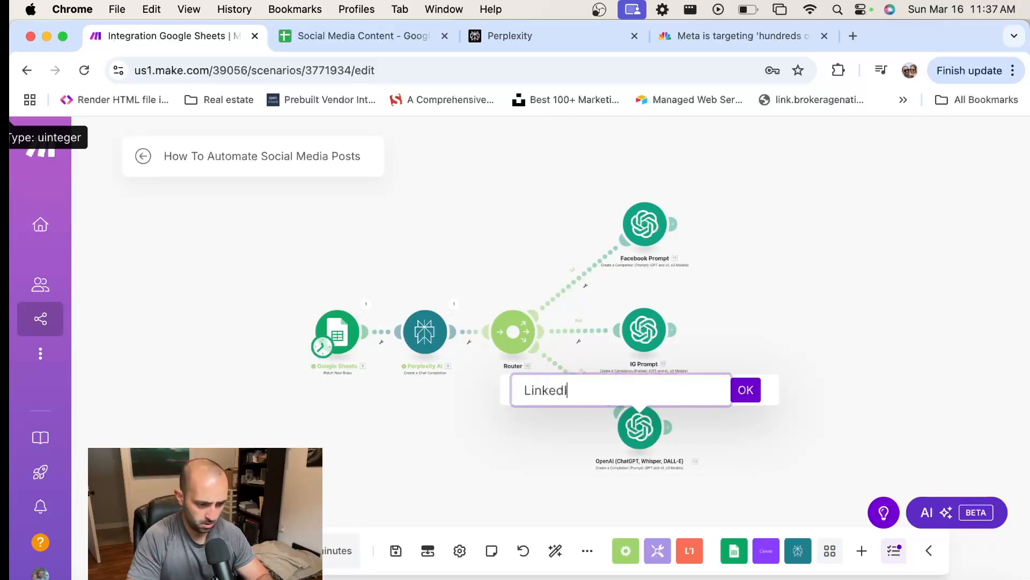
type("N Prompt")
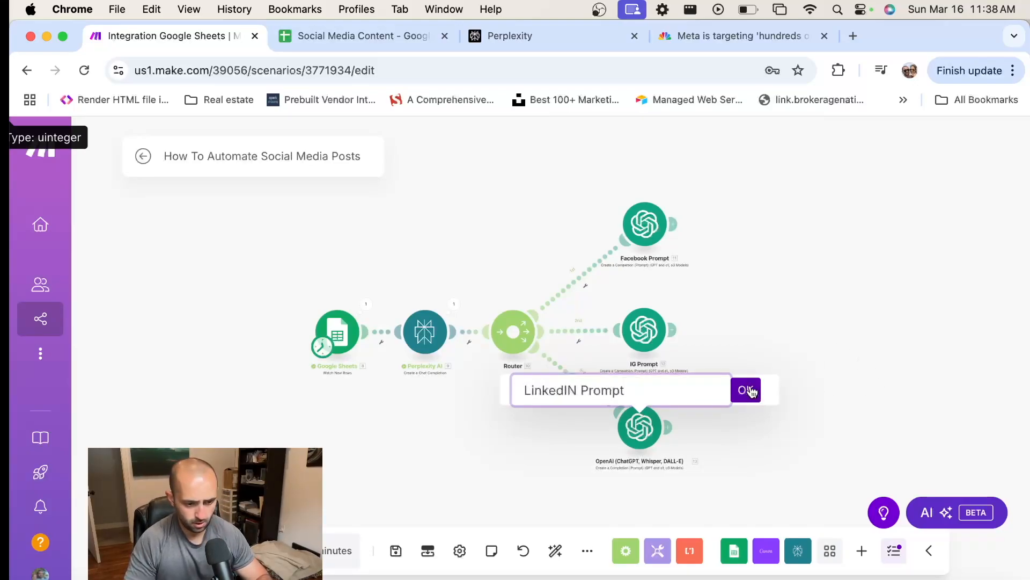
left_click(747, 390)
Move the three prompt modules slightly farther from the router and roughly align them in a column
left_click_drag(655, 453, 679, 457)
left_click_drag(653, 366, 682, 368)
left_click_drag(653, 228, 677, 225)
mouse_move(675, 425)
left_mouse_down()
mouse_move(703, 422)
mouse_move(688, 427)
left_mouse_up()
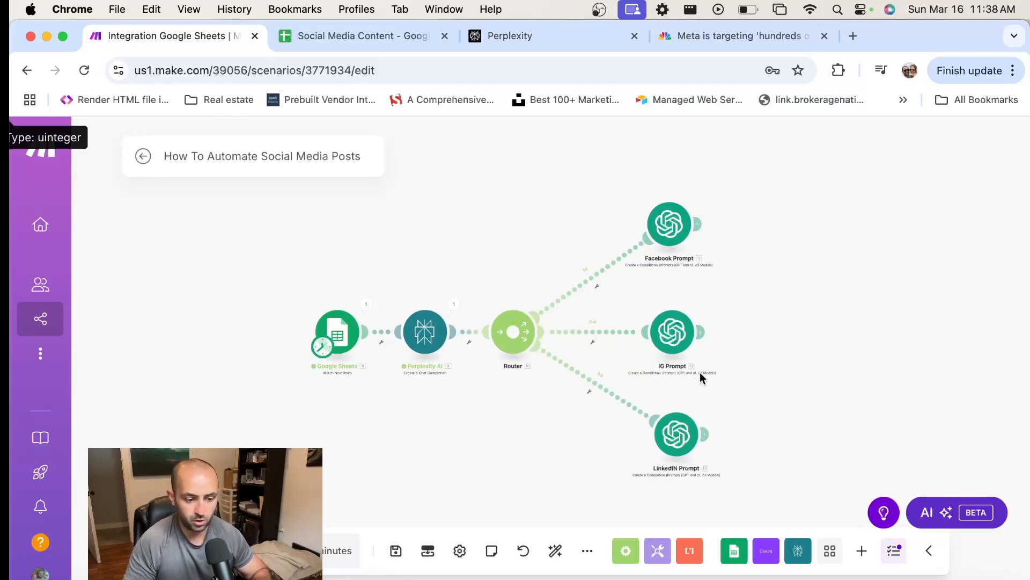
Add an OpenAI (ChatGPT, Whisper, DALL-E) Generate an Image module after the IG Prompt module
scroll(652, 322, "down", 2)
scroll(683, 299, "up", 3)
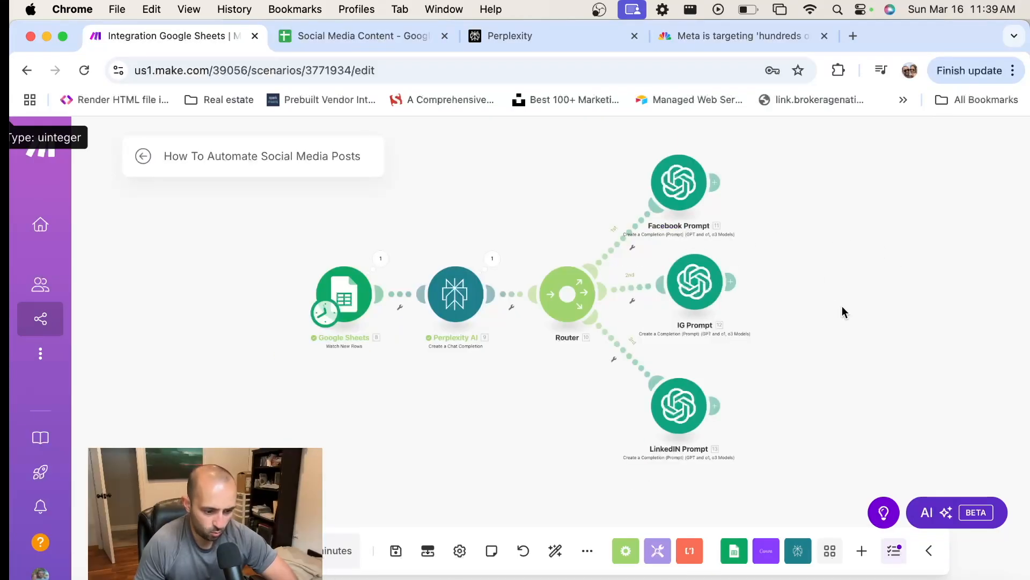
scroll(843, 306, "down", 2)
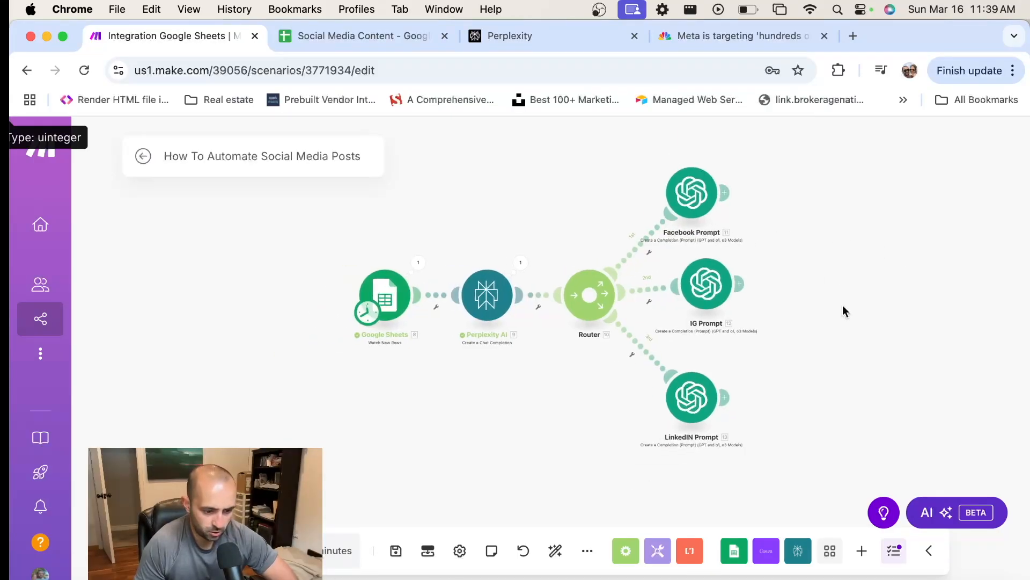
left_click_drag(843, 312, 791, 336)
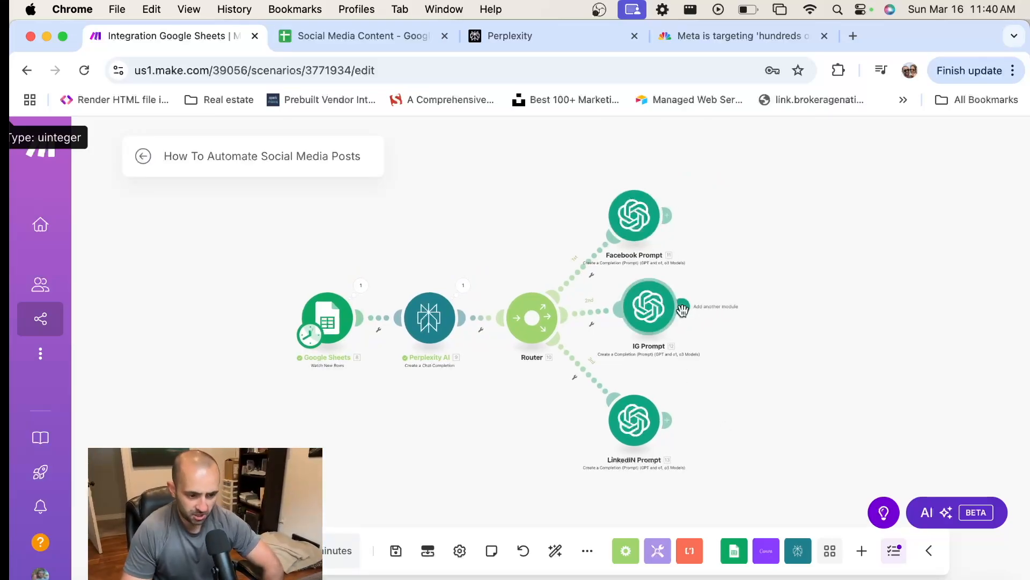
left_click(682, 310)
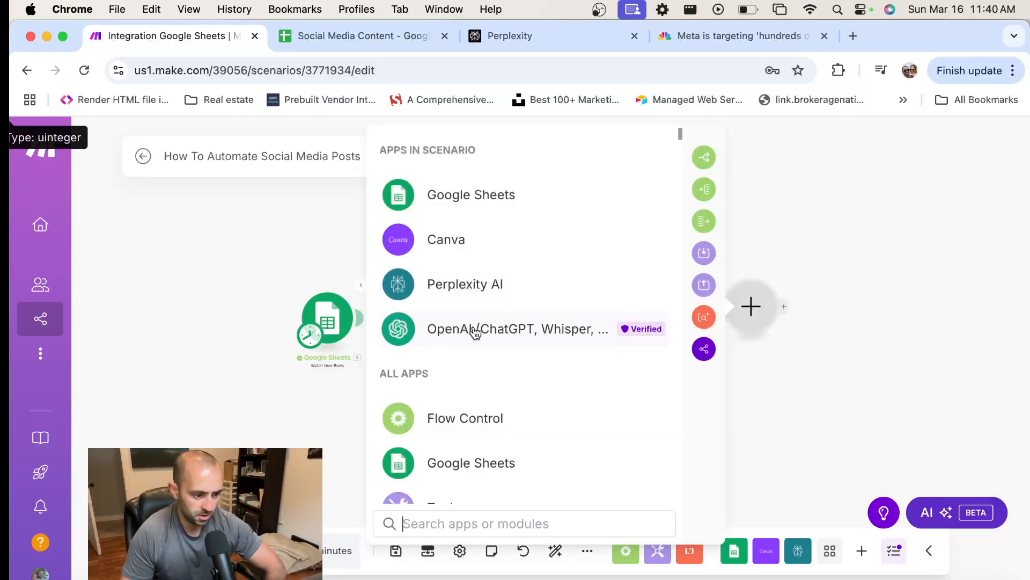
left_click(452, 334)
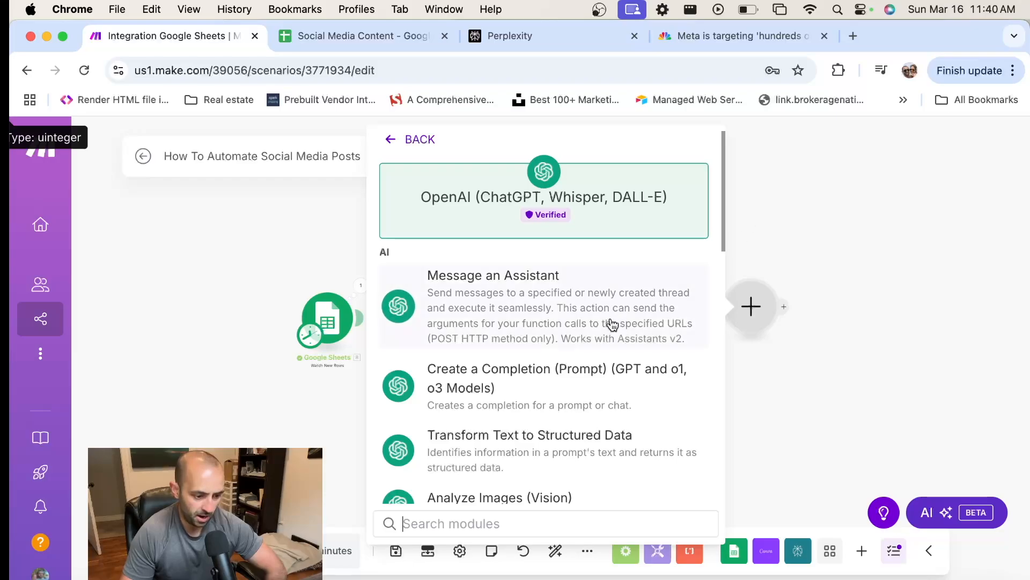
scroll(606, 320, "down", 5)
scroll(604, 316, "down", 6)
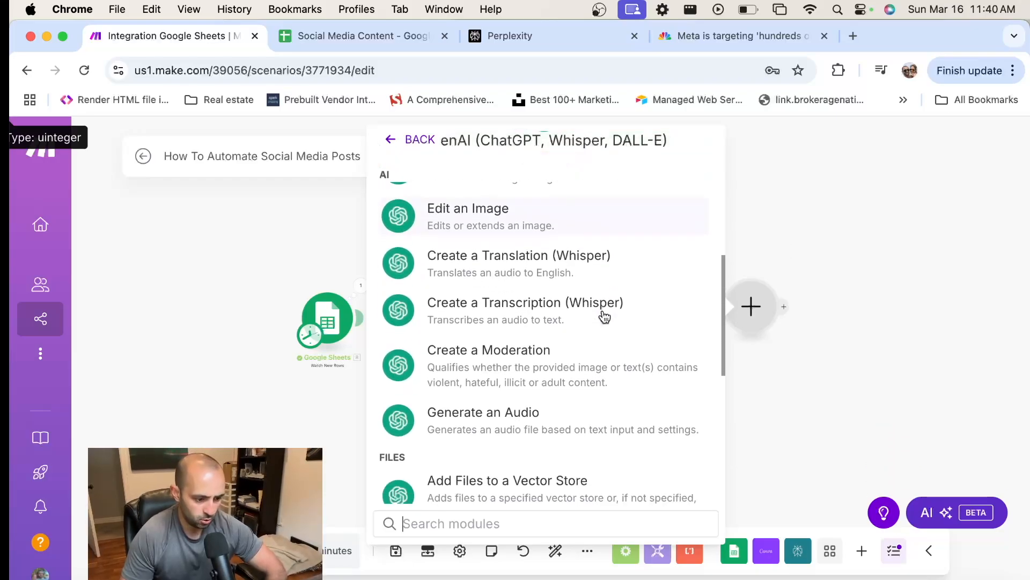
scroll(605, 317, "down", 2)
scroll(604, 316, "up", 10)
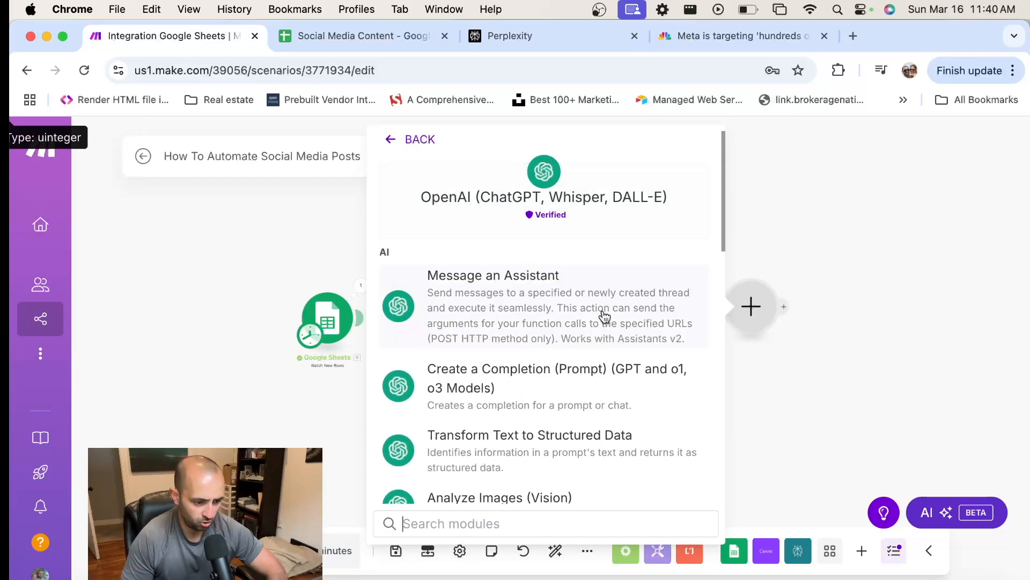
scroll(605, 317, "down", 2)
scroll(467, 407, "down", 1)
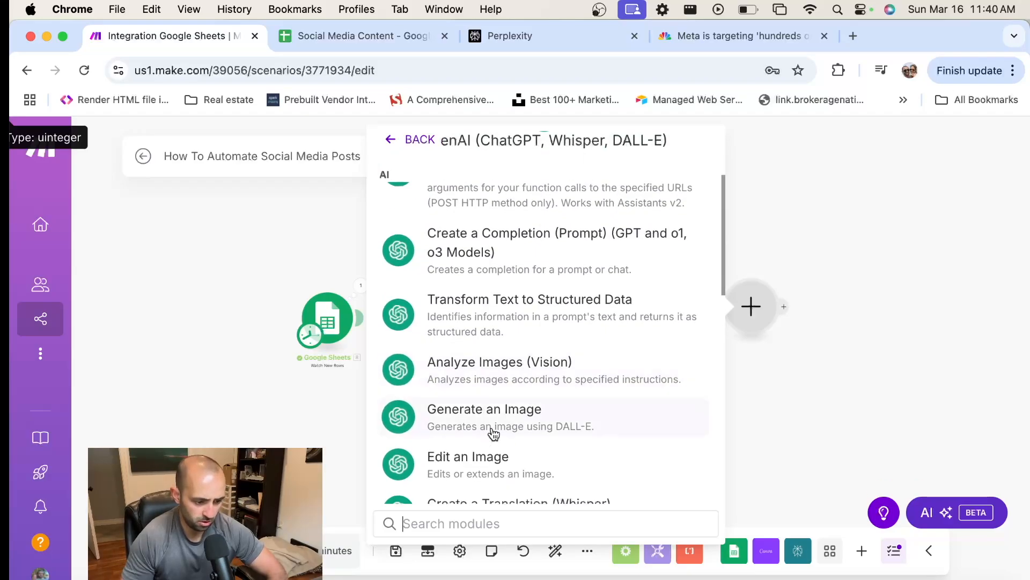
left_click(501, 423)
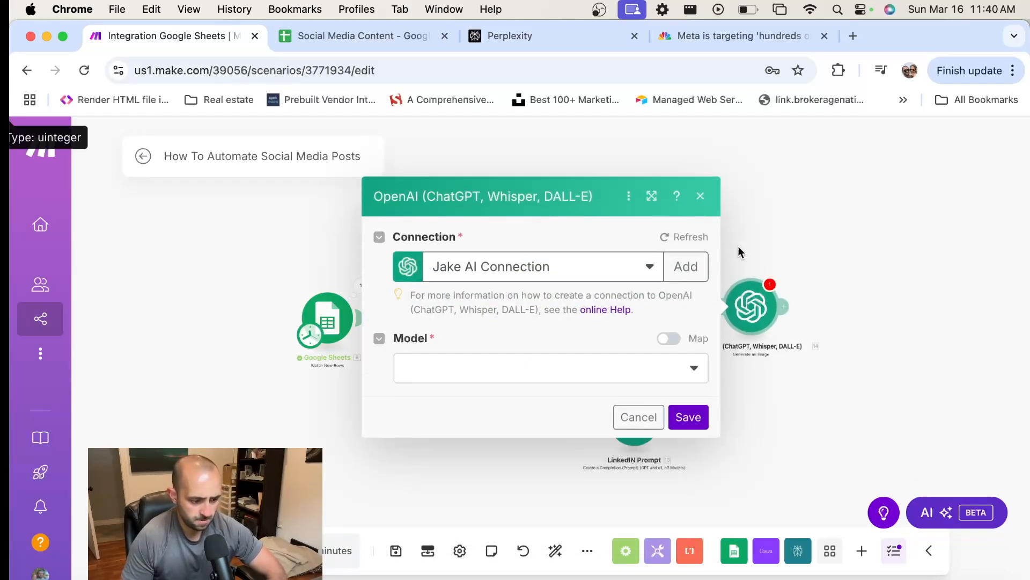
Set the image model to Dall-E 3 and enter the prompt "Generate a realistic image for this news article summary:"
left_click(567, 373)
left_click(460, 400)
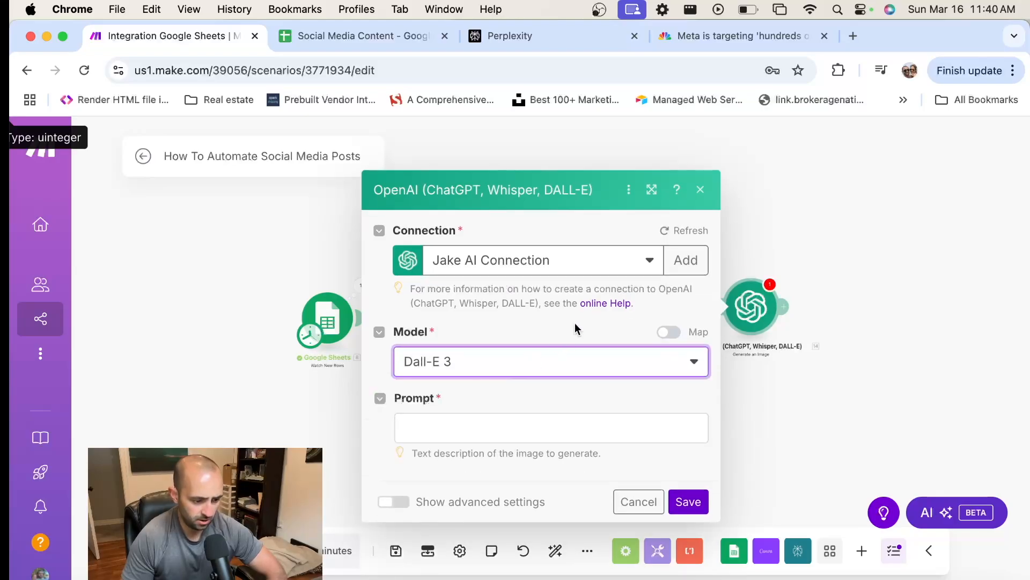
left_click(460, 382)
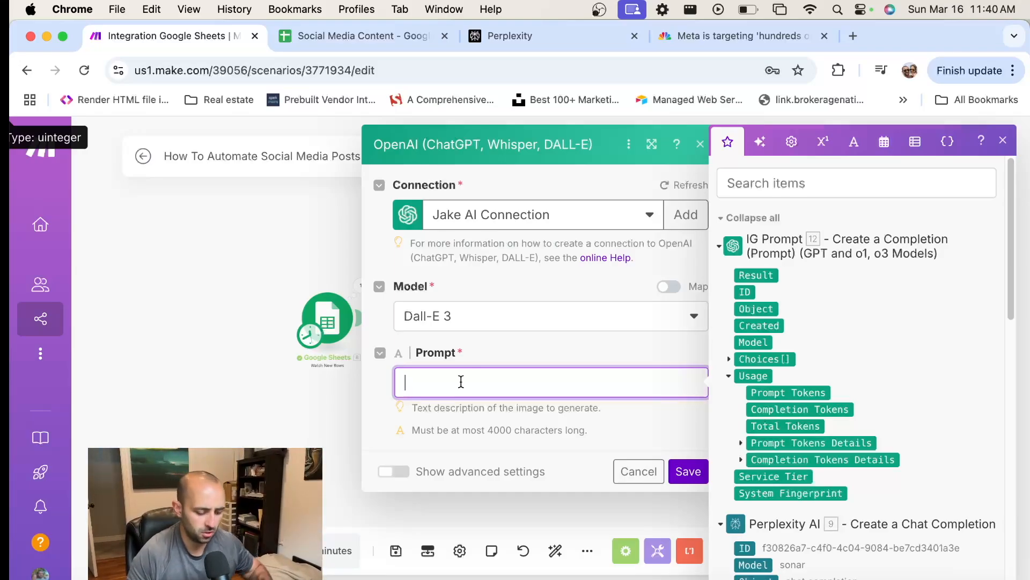
type("Generate a prealistic image for")
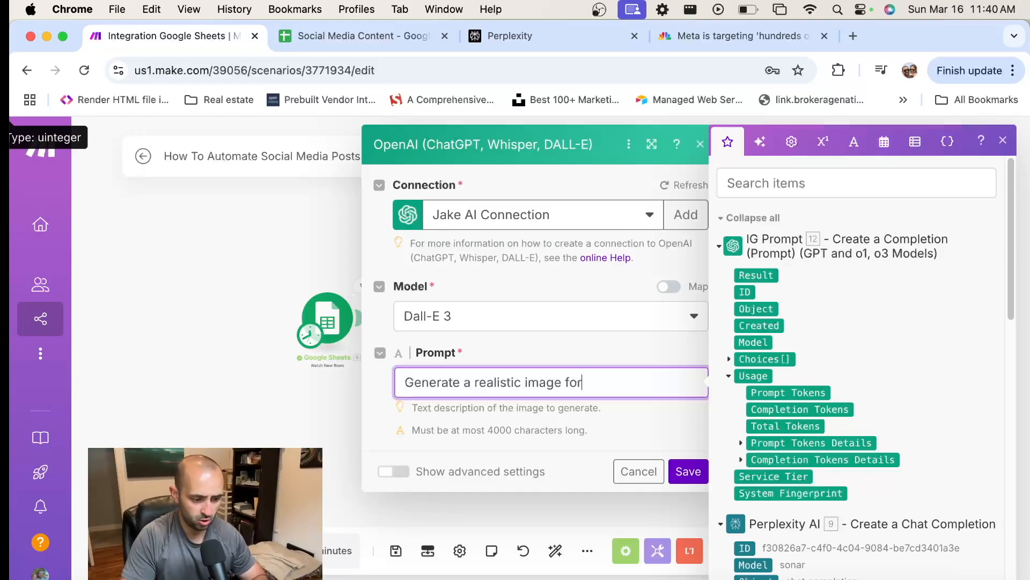
type(" this ne")
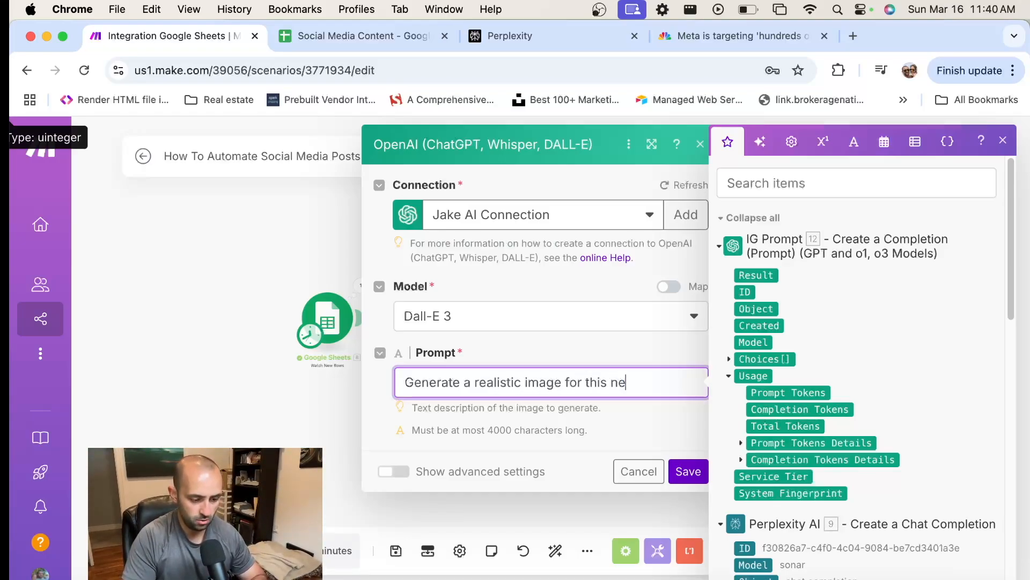
type("ws article summar")
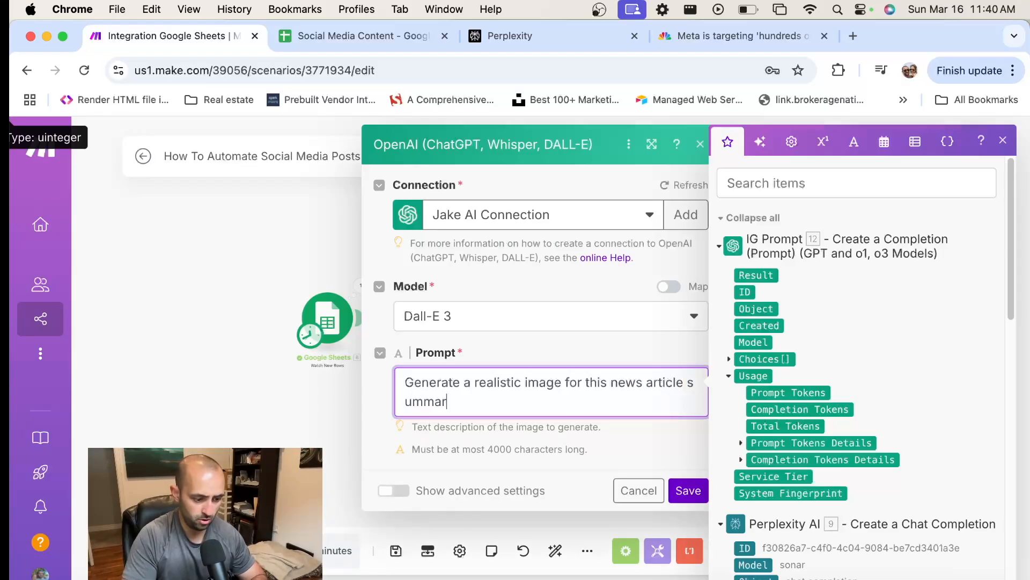
type("y:")
Append Perplexity AI's Choices[]: Message.Content output after "news article summary:" in the image prompt
scroll(825, 354, "down", 5)
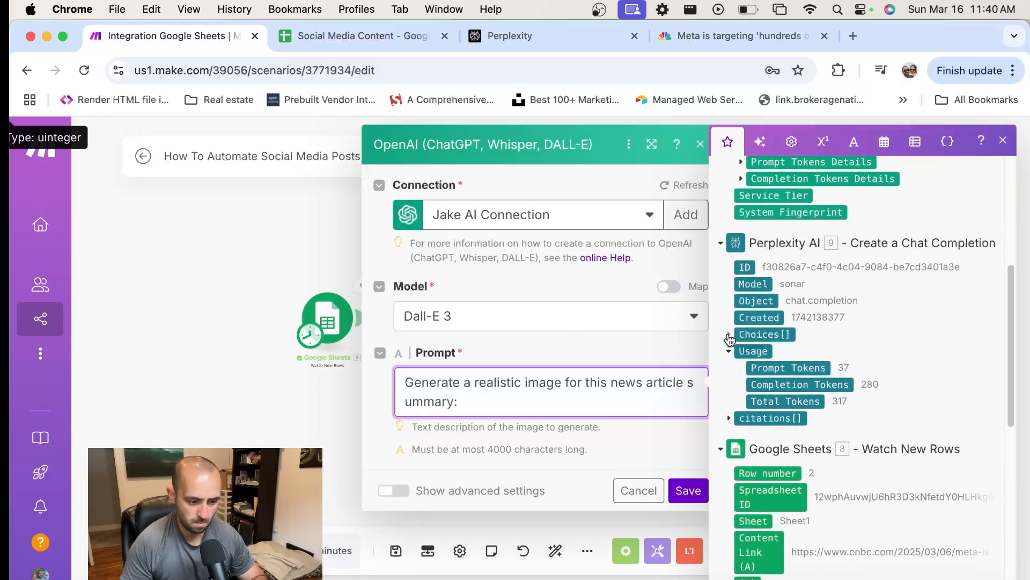
left_click(729, 335)
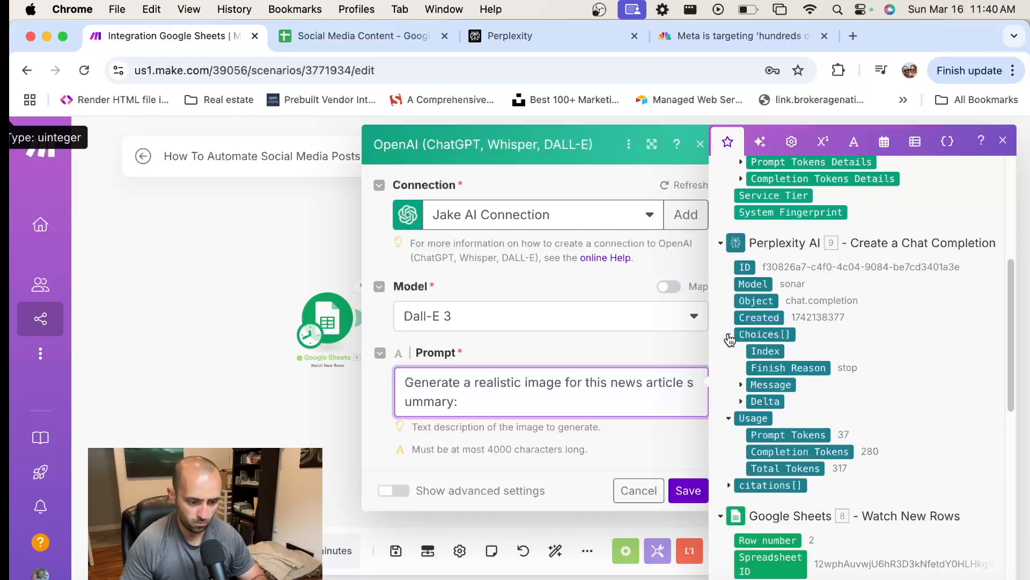
left_click(741, 384)
left_click(785, 401)
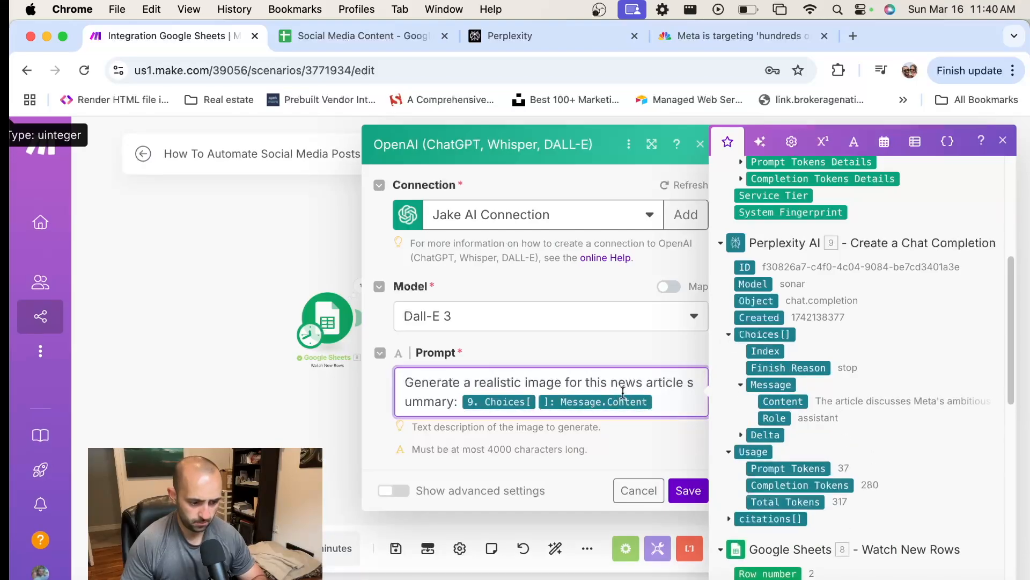
Add the line "DO NOT INCLUDE WORDS ONLY IMAGES." below the image prompt, separated by a blank line
key("Return")
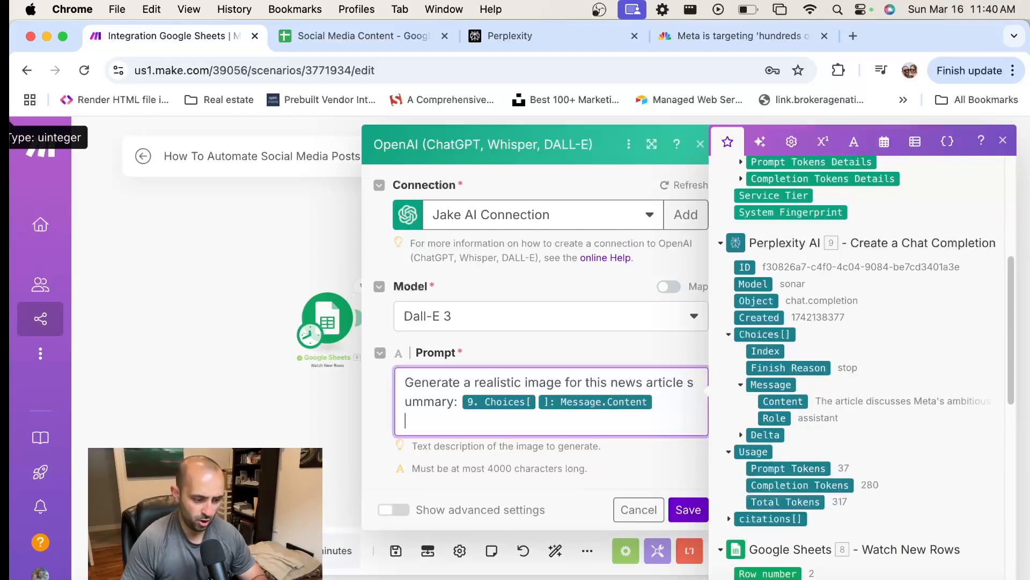
key("Return")
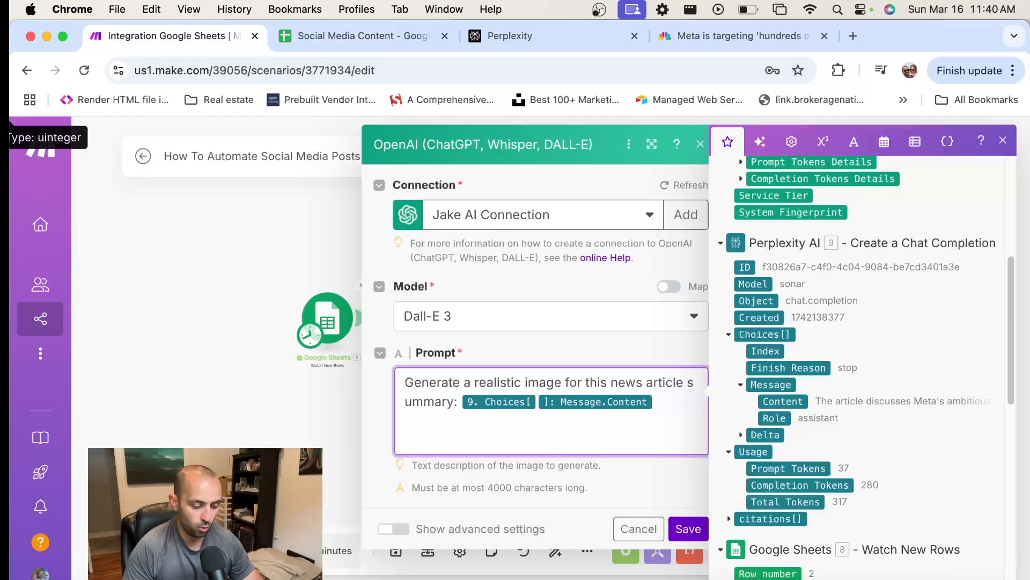
type("DO NOT INCLUDE WORDS")
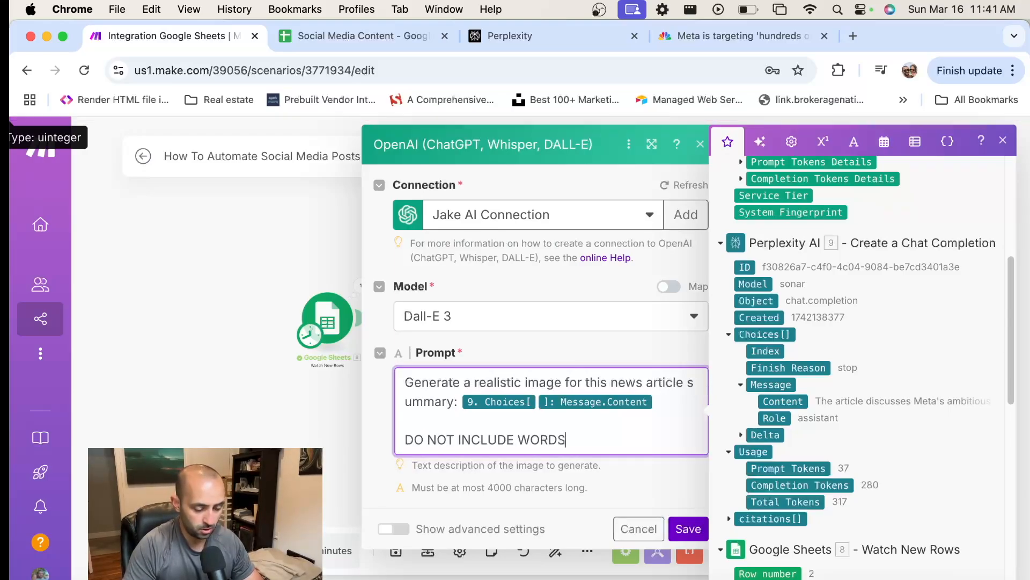
key("Caps_Lock")
type("ONLY ")
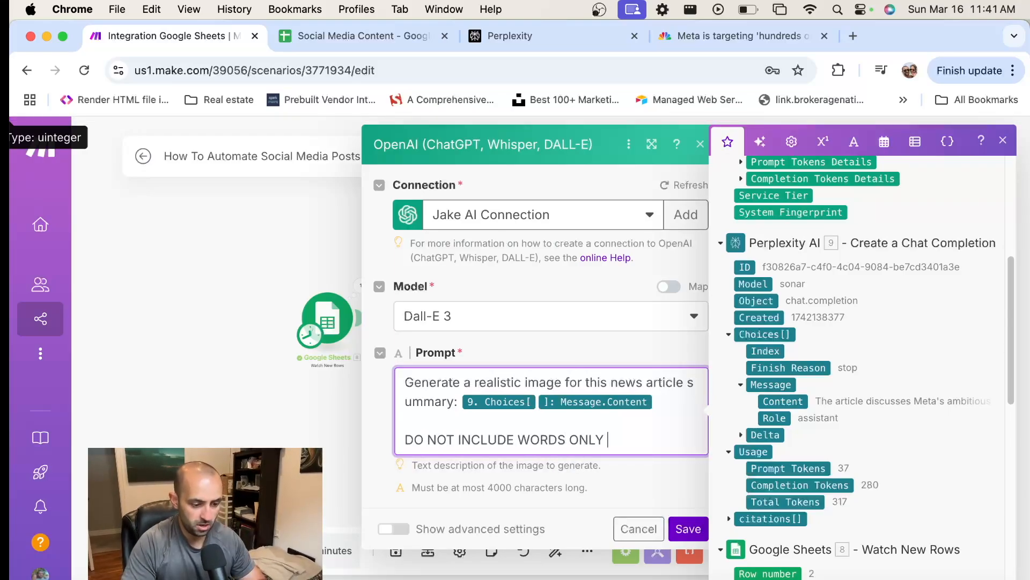
type("IMAGES")
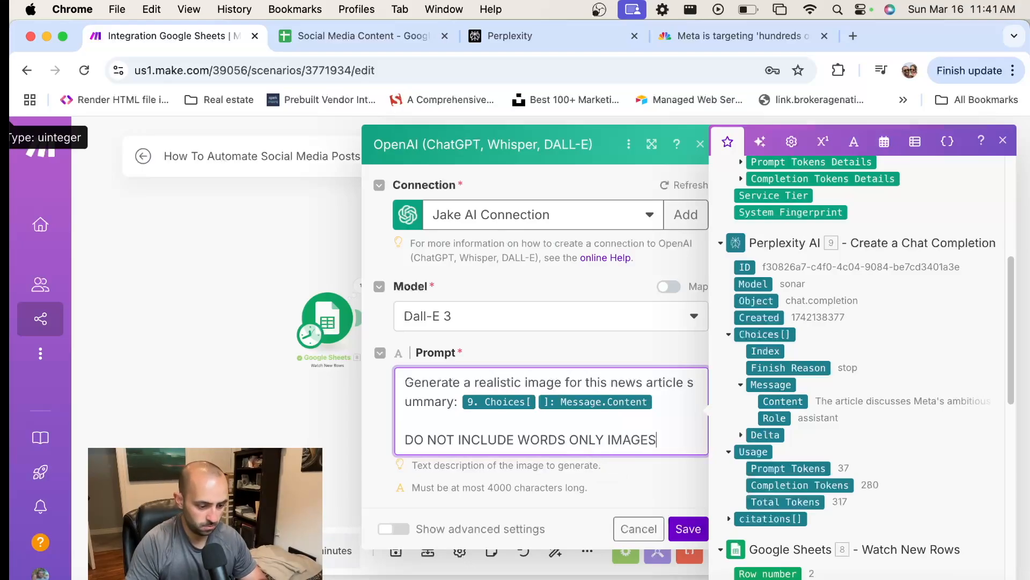
type(".")
key("Caps_Lock")
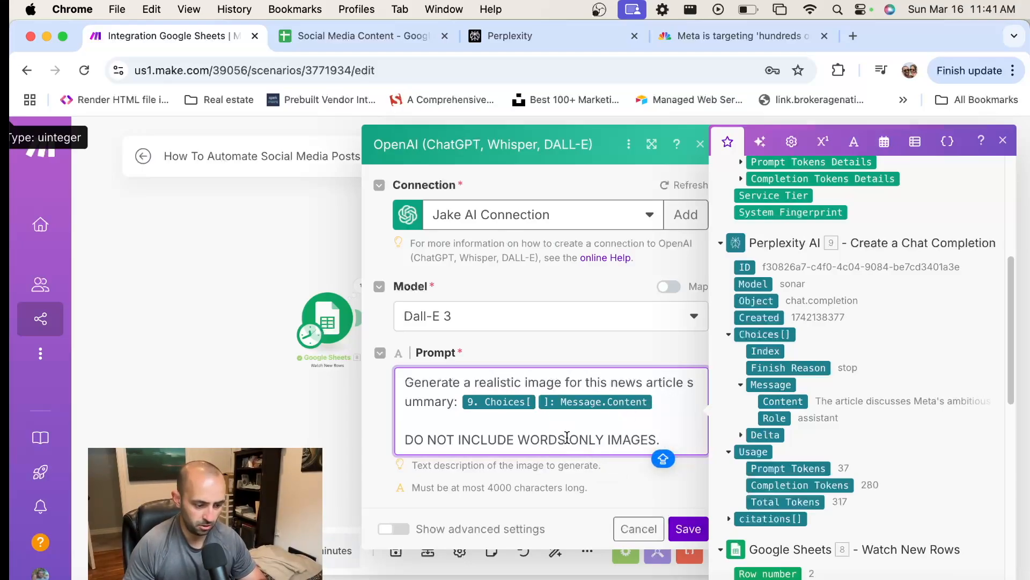
Reword the end of the capitalized instruction so it reads "DO NOT INCLUDE WORDS IN THE IMAGES."
left_click(566, 438, "shift")
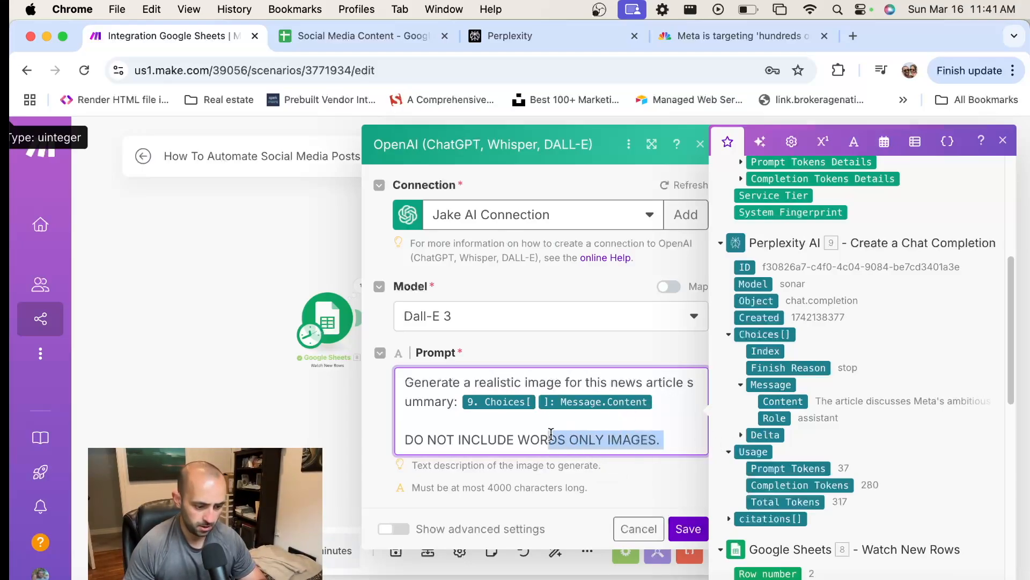
type("A")
type("N THE IMAGES.")
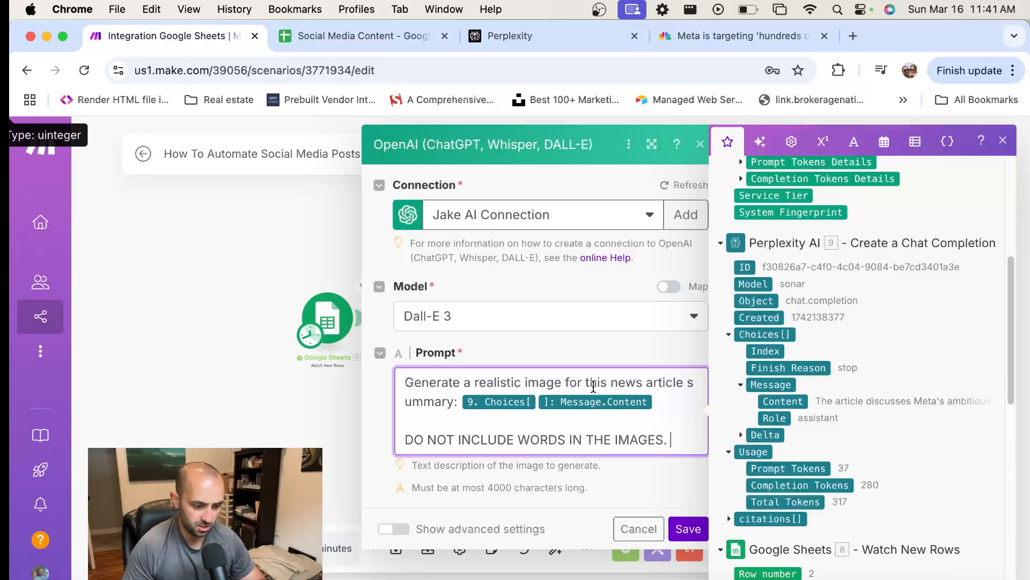
Save the settings of the OpenAI image generation module
scroll(623, 367, "down", 1)
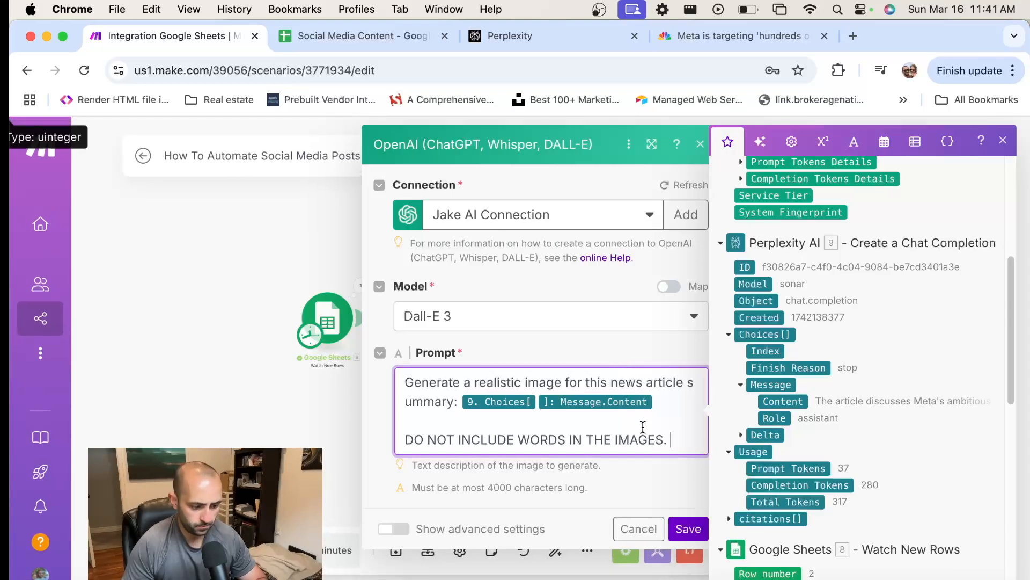
left_click(689, 530)
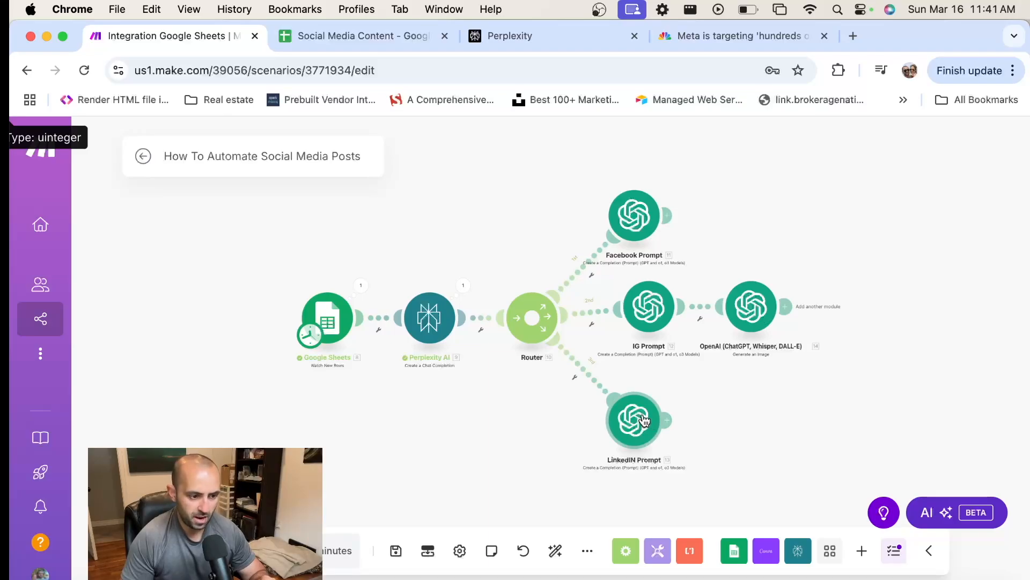
Move the image generation module and the Facebook Prompt module slightly farther out on the canvas, and save the scenario
left_click_drag(743, 315, 762, 312)
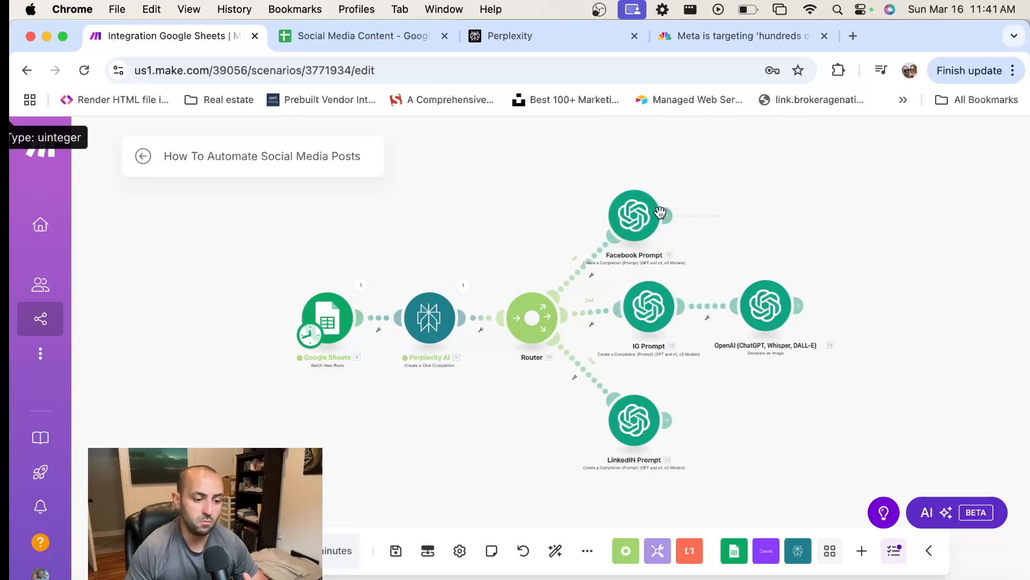
mouse_move(634, 218)
left_mouse_down()
mouse_move(695, 201)
mouse_move(652, 211)
left_mouse_up()
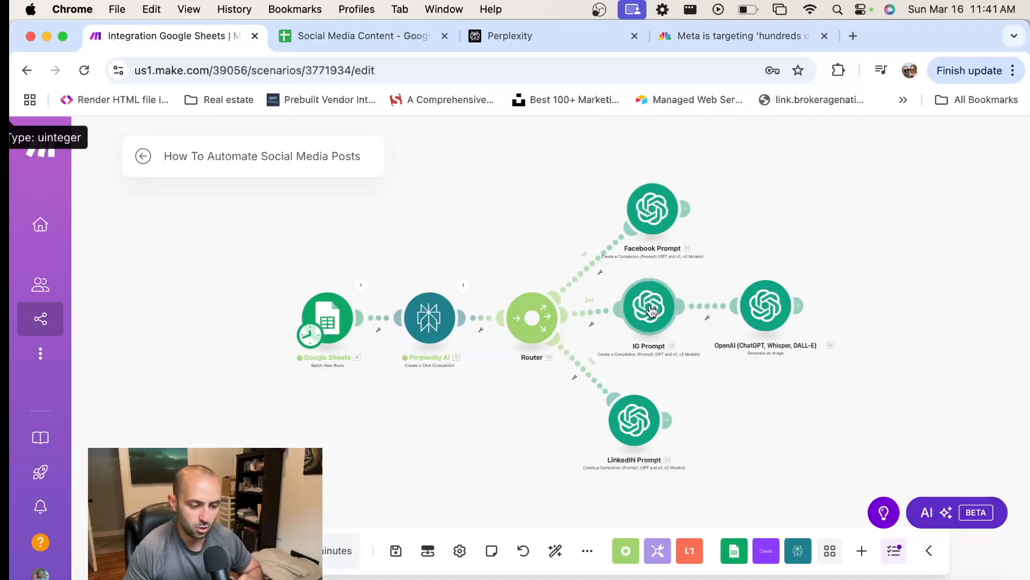
left_click(396, 551)
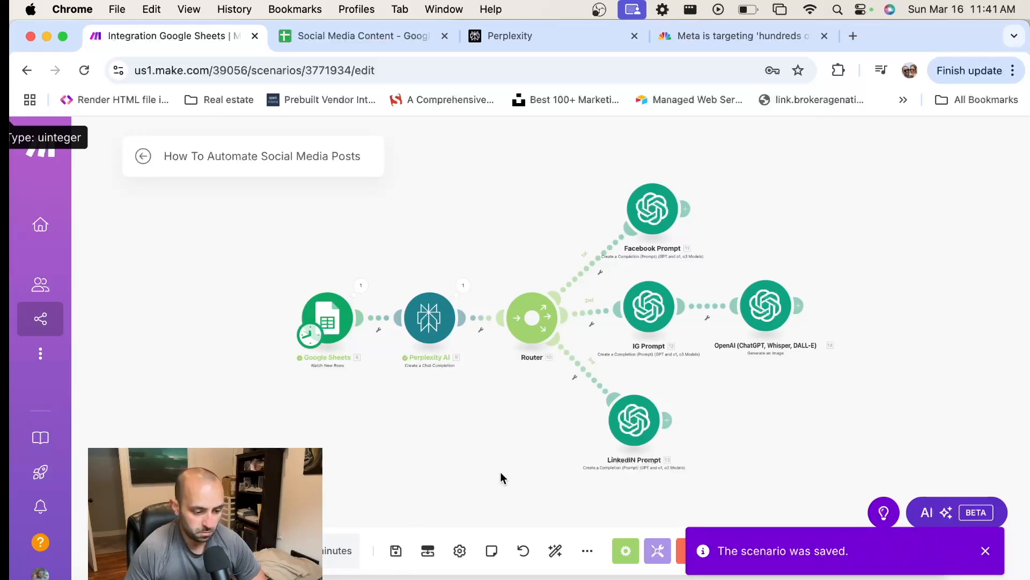
Move the IG Prompt module closer to the router's other branches and place the image generation module farther from it
left_click_drag(500, 471, 459, 457)
left_click_drag(609, 305, 620, 309)
left_click_drag(723, 299, 759, 303)
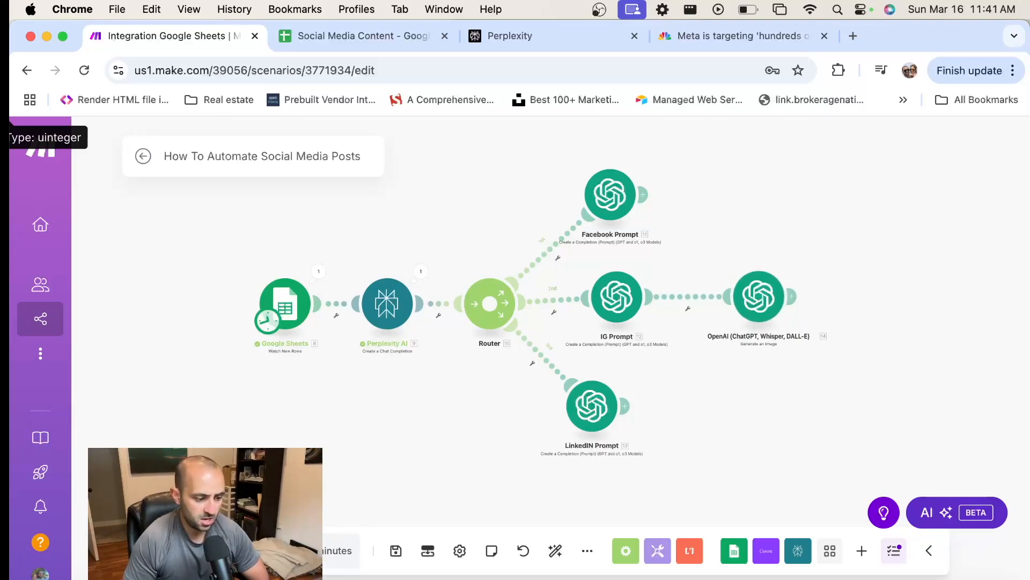
scroll(314, 302, "up", 3)
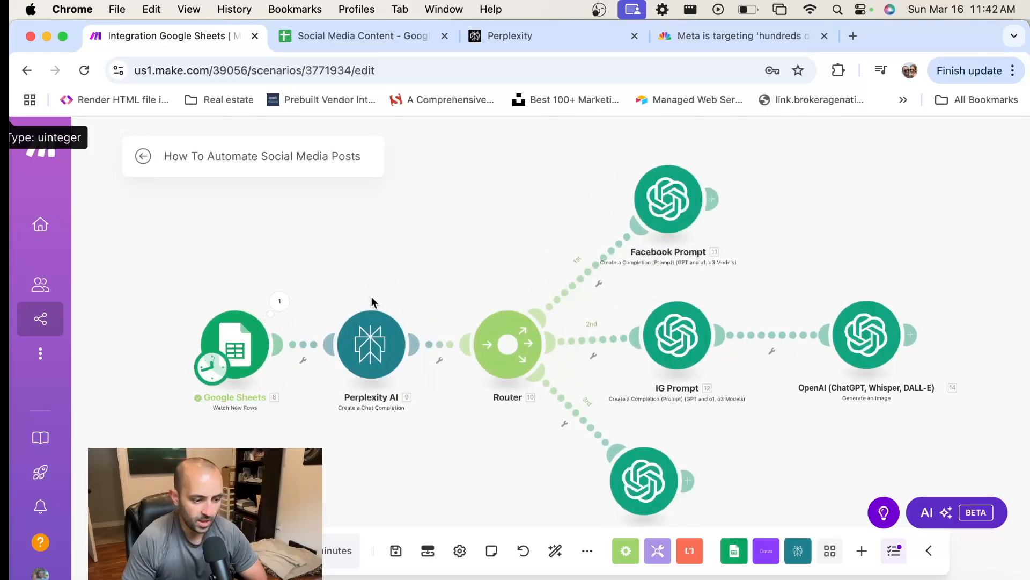
In the Social Media Content sheet, copy the CNBC article link from cell A2 into cell A3
left_click(365, 37)
left_click(89, 293)
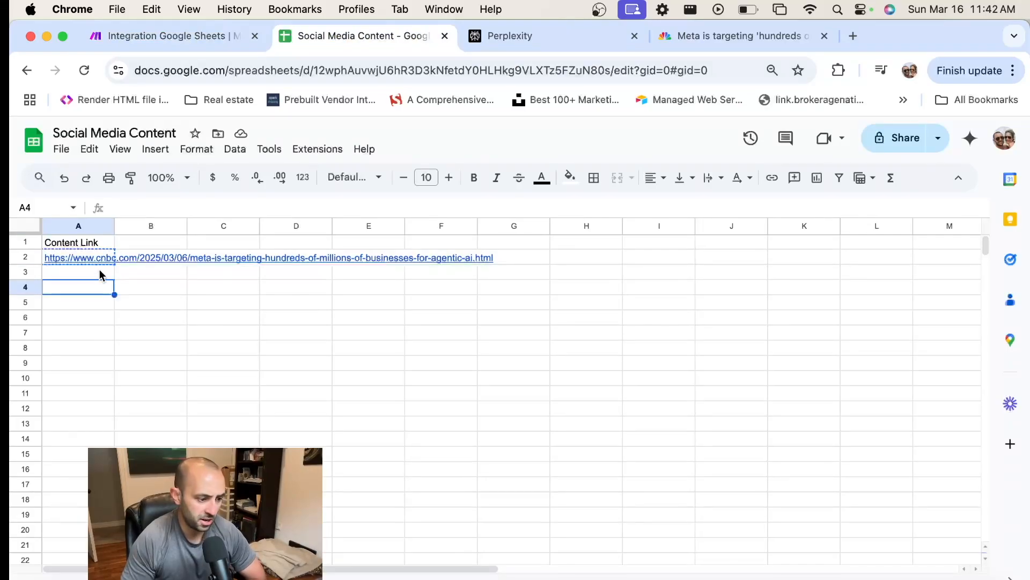
key("Up")
key("Up")
key("super+c")
key("Down")
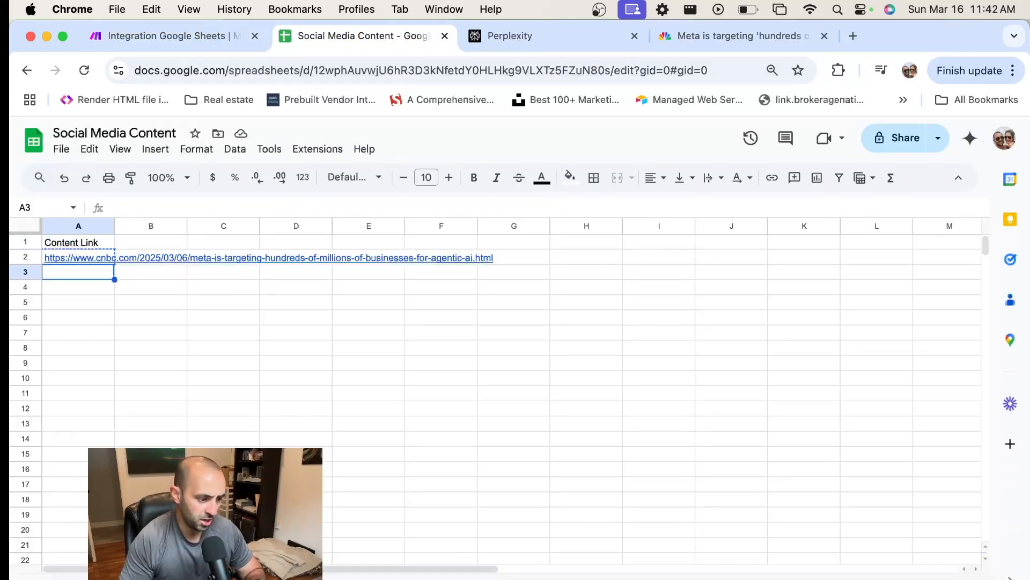
key("super+v")
Switch back to the Make scenario and run it once
left_click(185, 36)
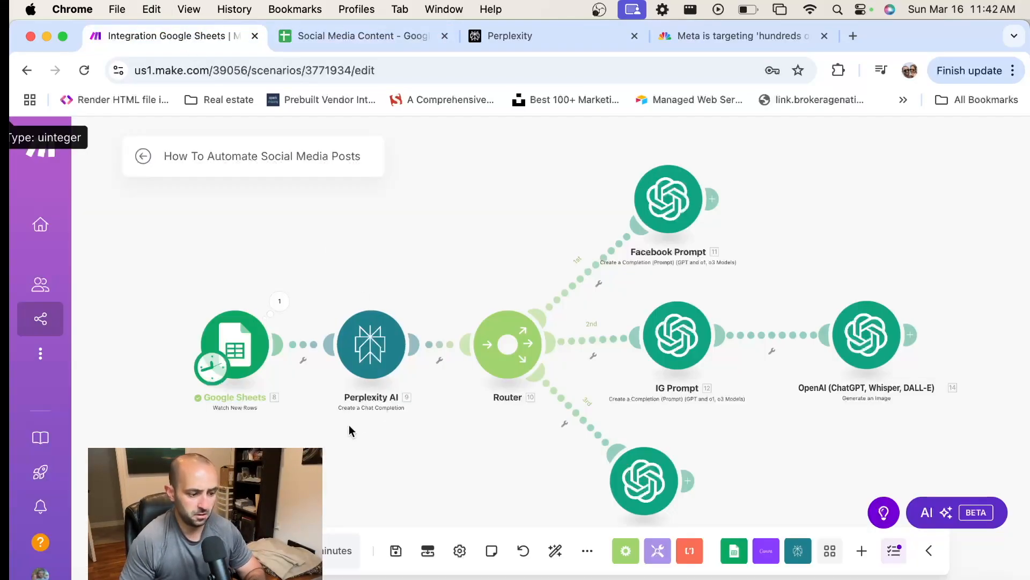
left_click(166, 551)
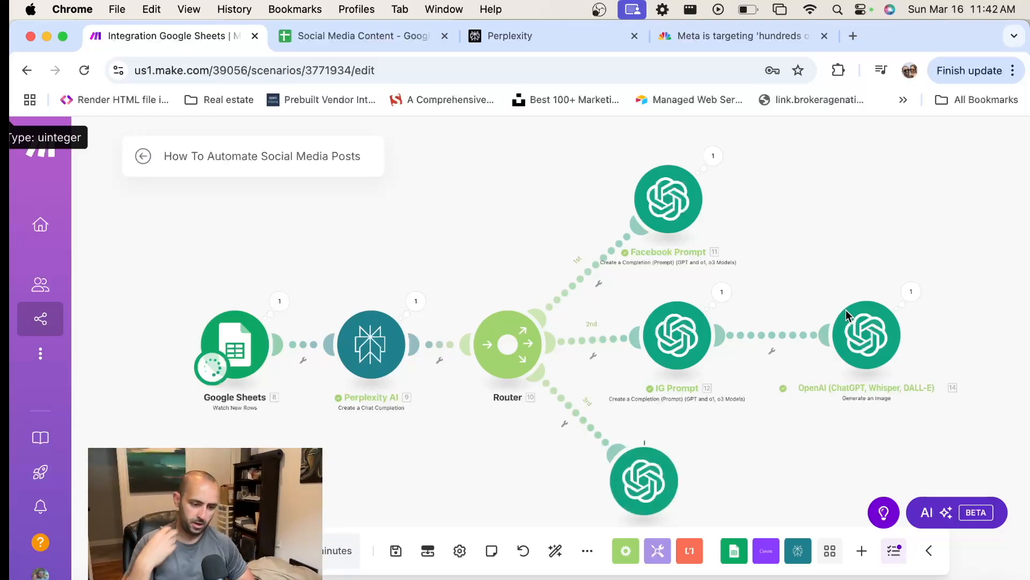
scroll(758, 278, "down", 1)
left_click_drag(791, 304, 750, 279)
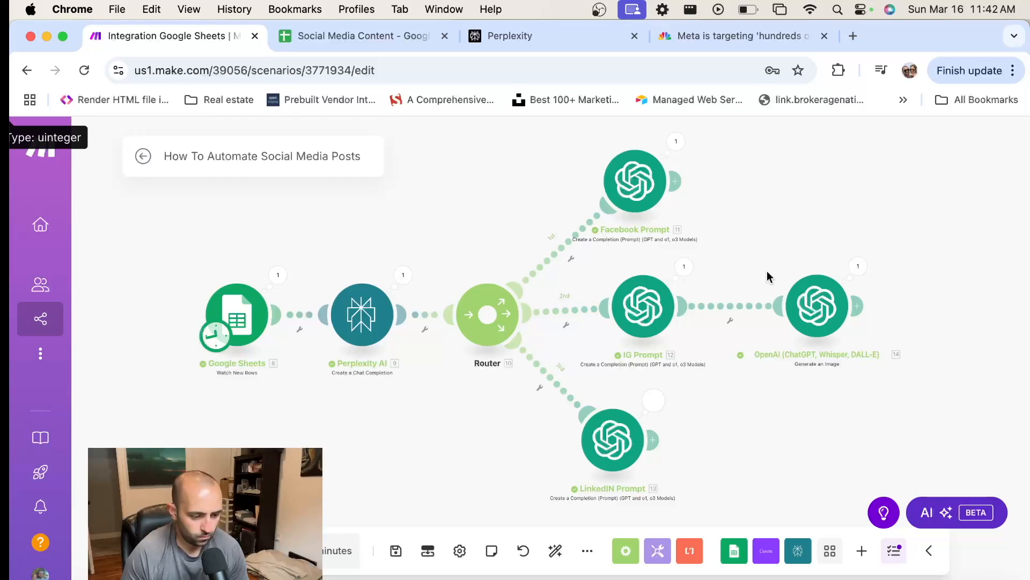
Open the Facebook Prompt module's run output and read the generated post in its Result
left_click(676, 142)
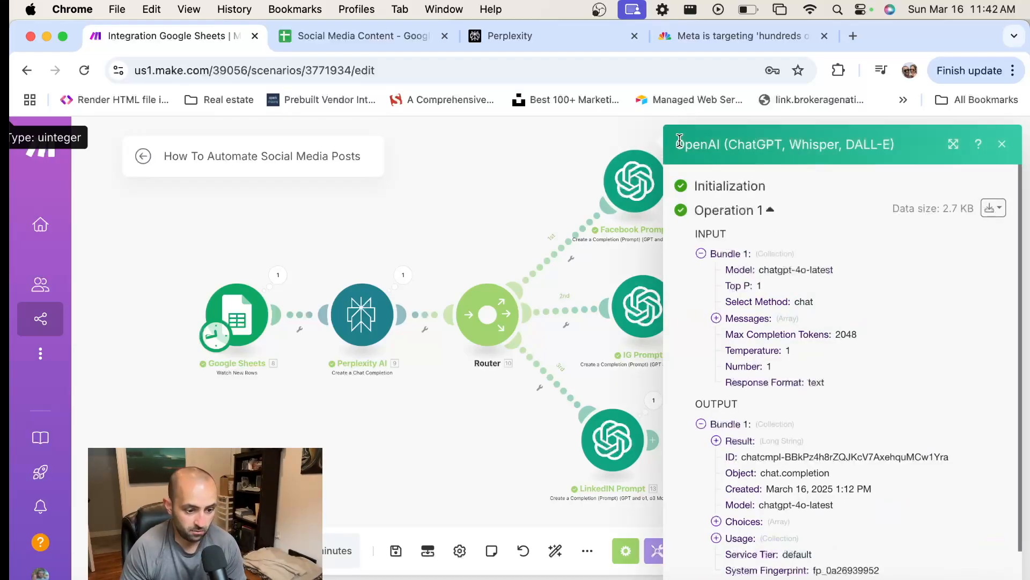
scroll(794, 354, "down", 2)
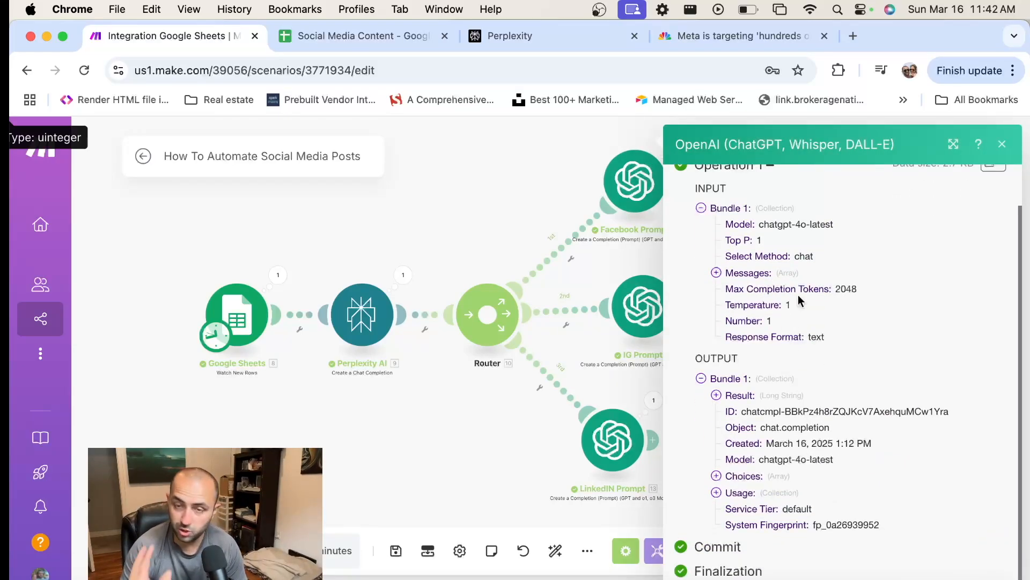
left_click(732, 397)
scroll(836, 379, "down", 1)
scroll(836, 379, "down", 2)
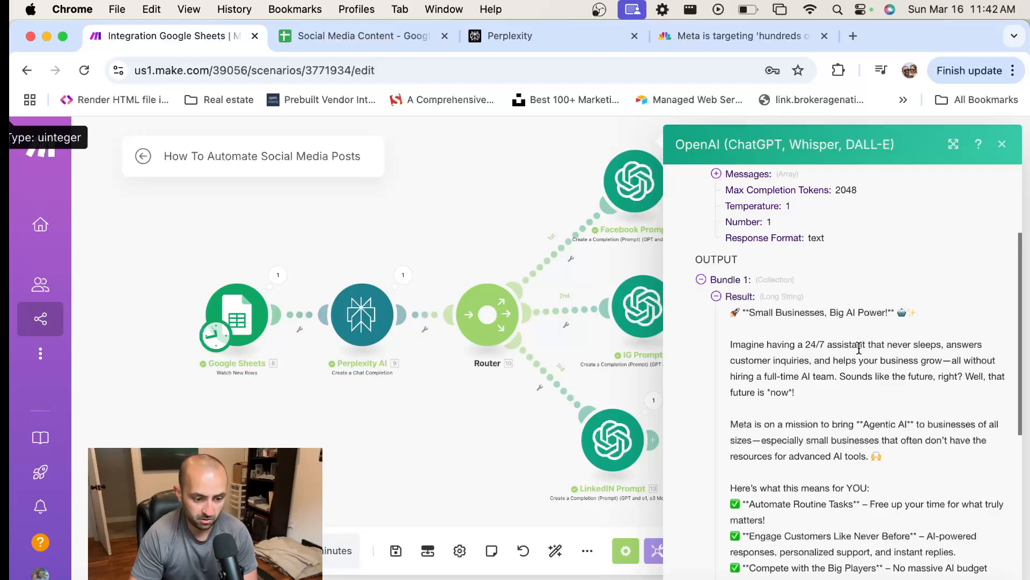
scroll(895, 391, "down", 4)
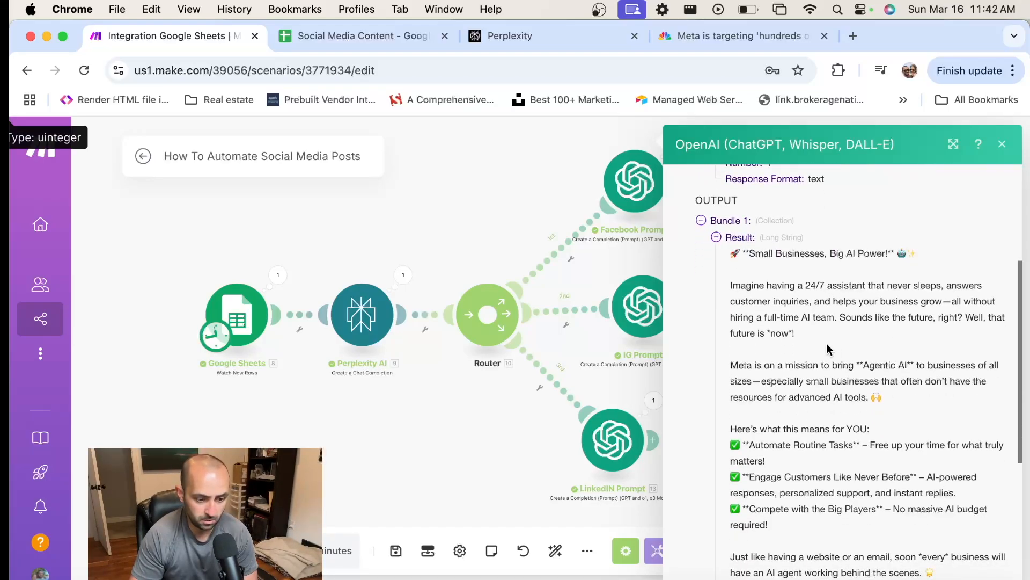
scroll(950, 315, "down", 5)
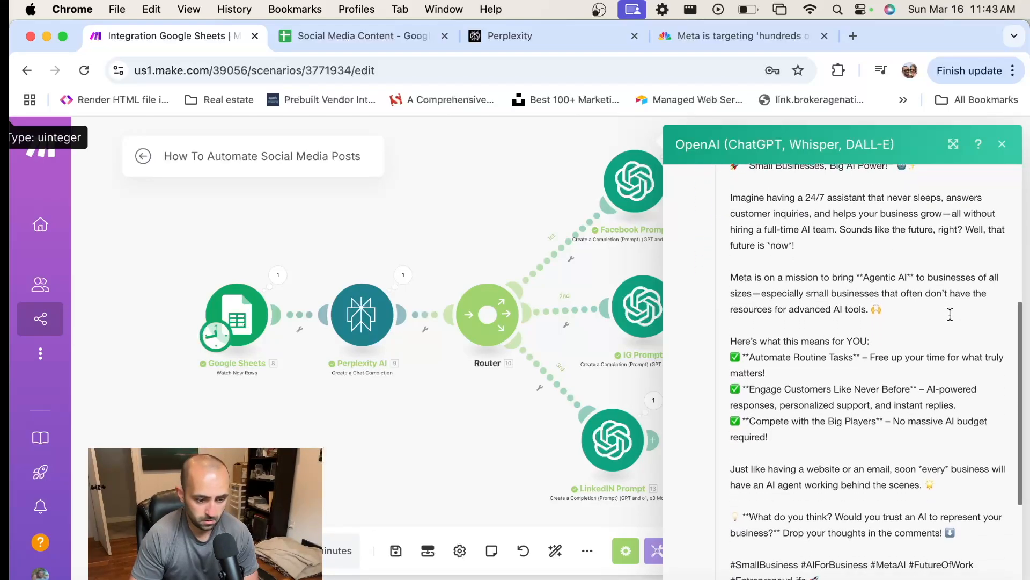
Examine the Facebook post's asterisk formatting, closing question and hashtags, and close the run output
scroll(950, 315, "up", 4)
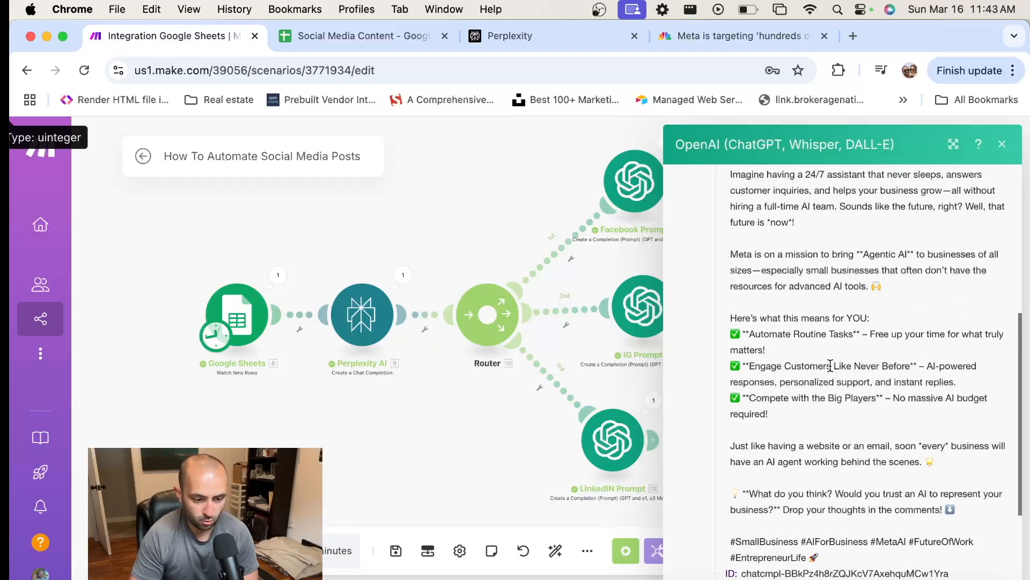
left_click_drag(859, 333, 852, 334)
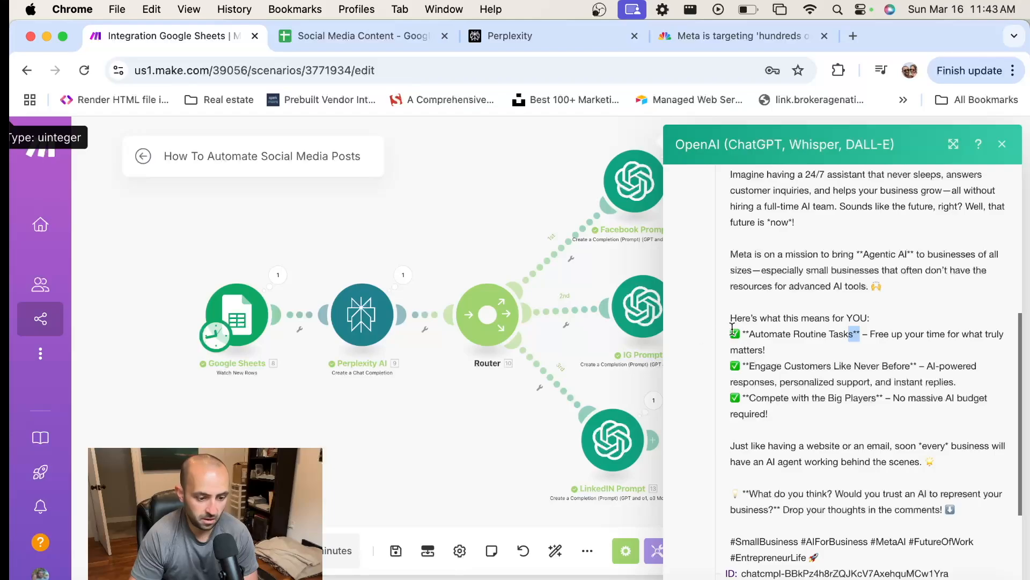
left_click_drag(749, 334, 738, 333)
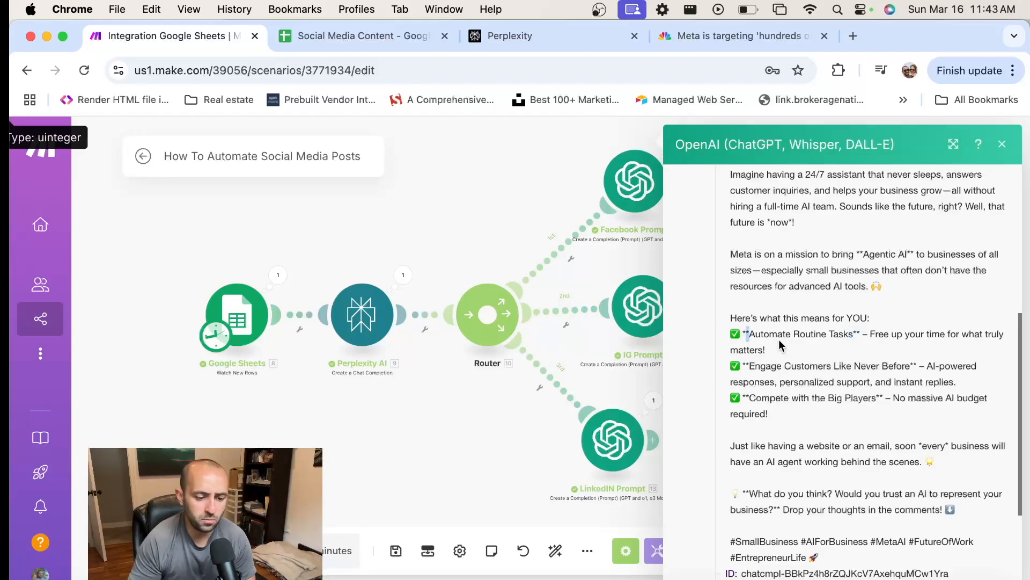
scroll(794, 358, "down", 1)
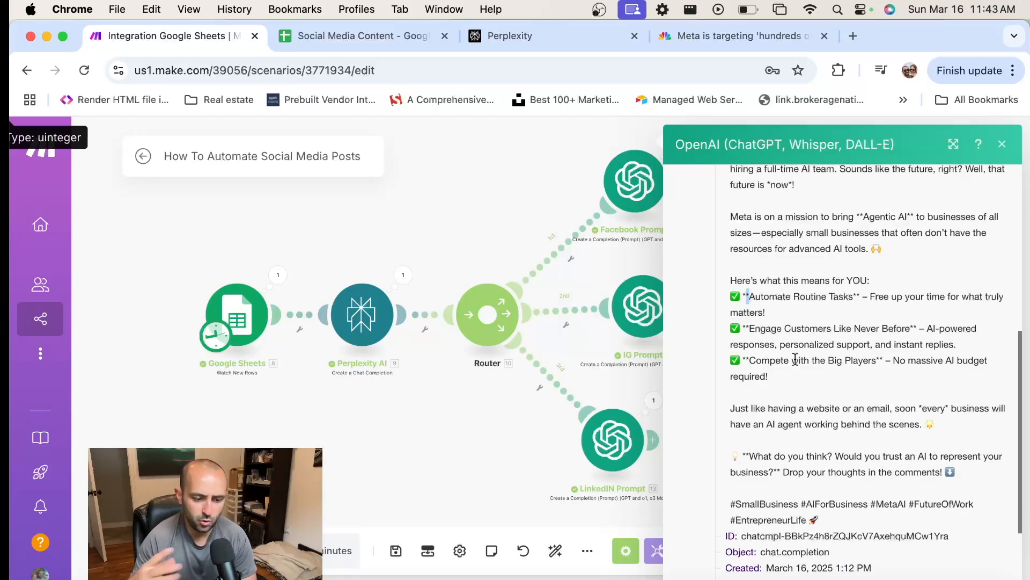
scroll(796, 370, "down", 3)
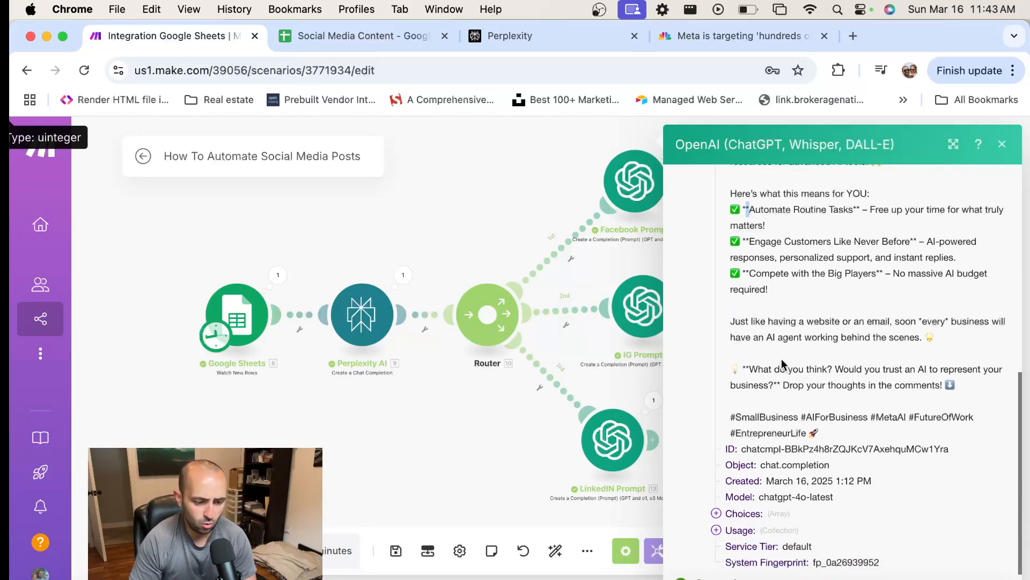
scroll(788, 359, "up", 2)
scroll(799, 387, "down", 2)
left_click_drag(833, 450, 743, 387)
scroll(752, 375, "up", 6)
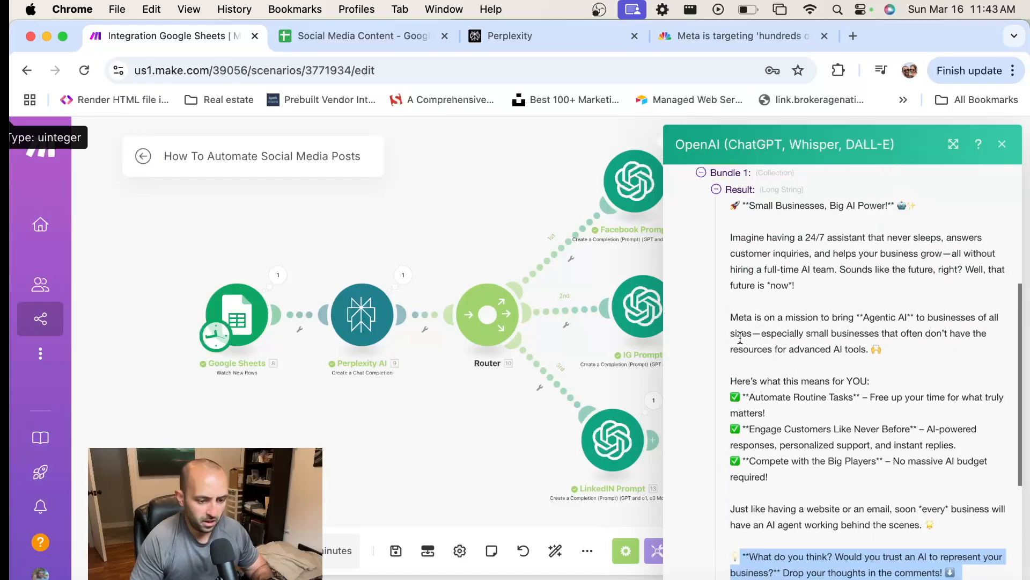
left_click(732, 211, "shift")
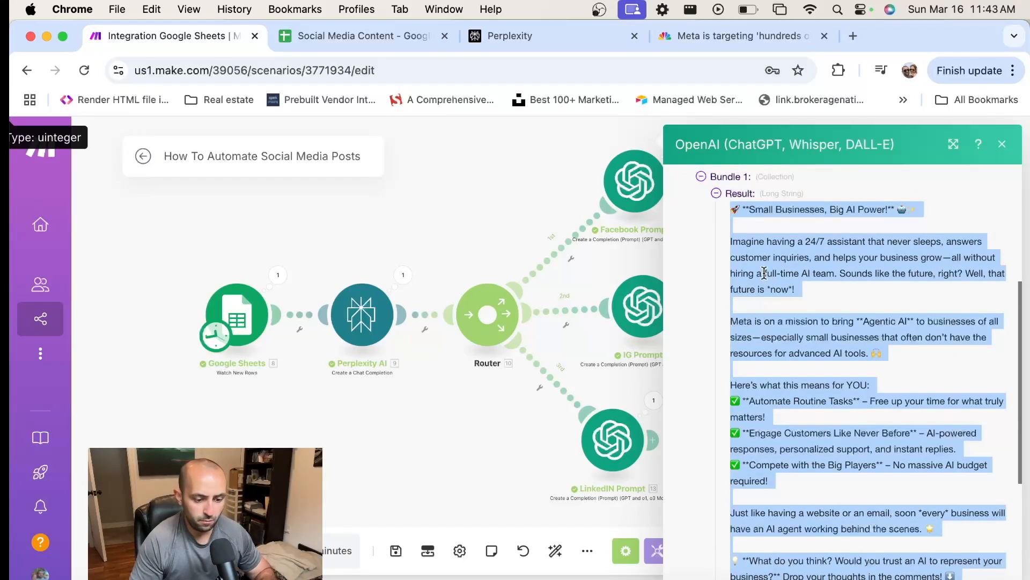
left_click(643, 256)
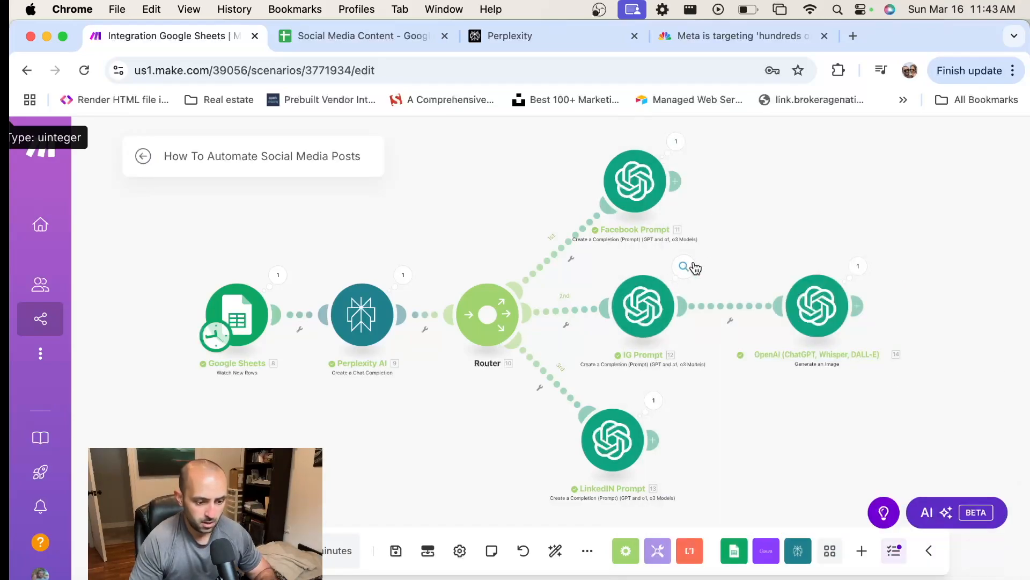
Open the IG Prompt module's run output and expand its input message and generated Result
left_click(695, 268)
scroll(812, 402, "down", 2)
left_click(739, 273)
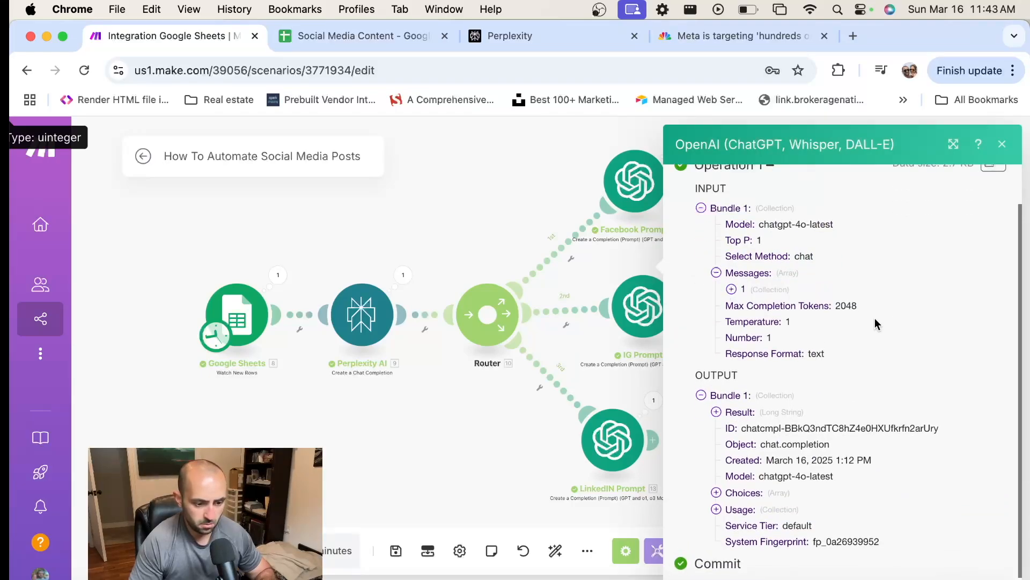
left_click(731, 290)
scroll(845, 331, "down", 5)
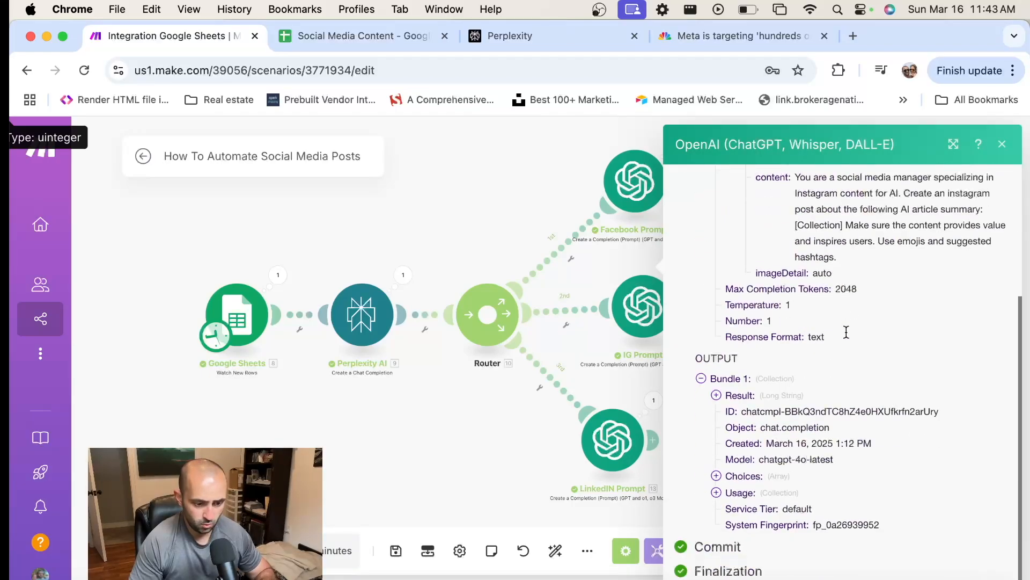
left_click(739, 394)
scroll(820, 377, "down", 4)
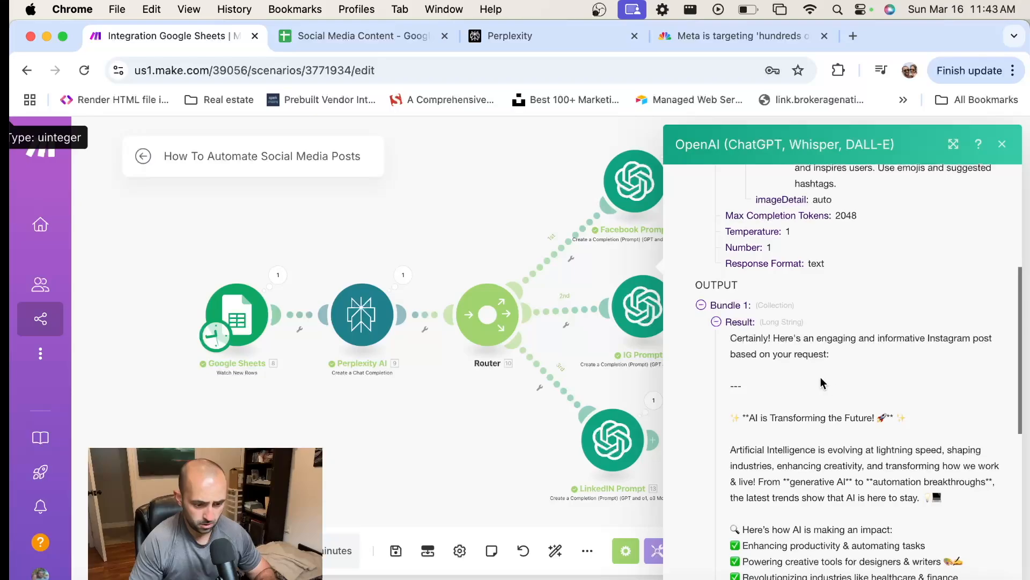
Examine the Instagram post's introduction, headline, hashtags and closing question, and close the run output
left_click_drag(733, 296, 869, 344)
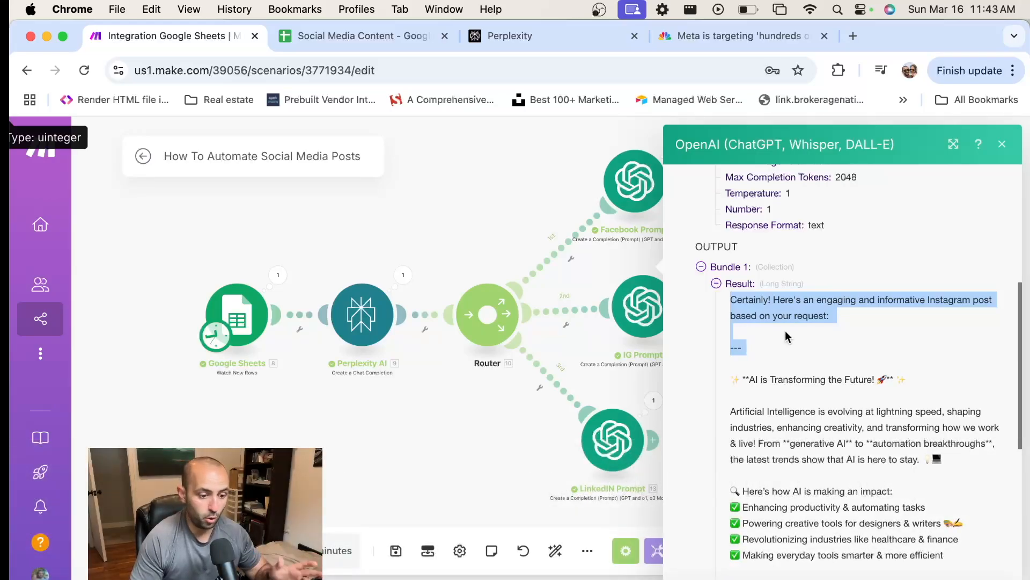
scroll(784, 334, "down", 1)
left_click_drag(732, 315, 886, 334)
scroll(718, 285, "down", 1)
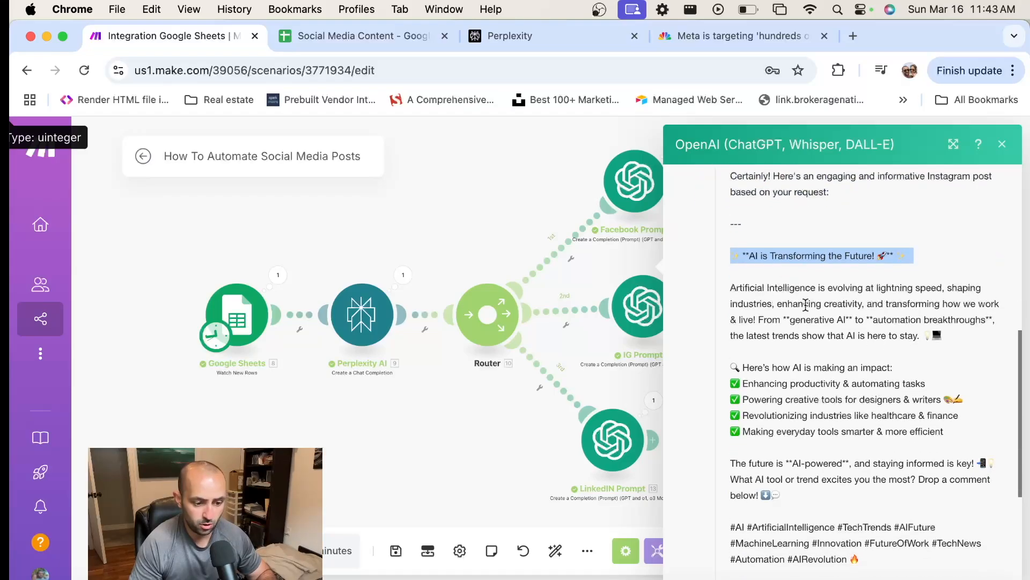
scroll(887, 344, "down", 4)
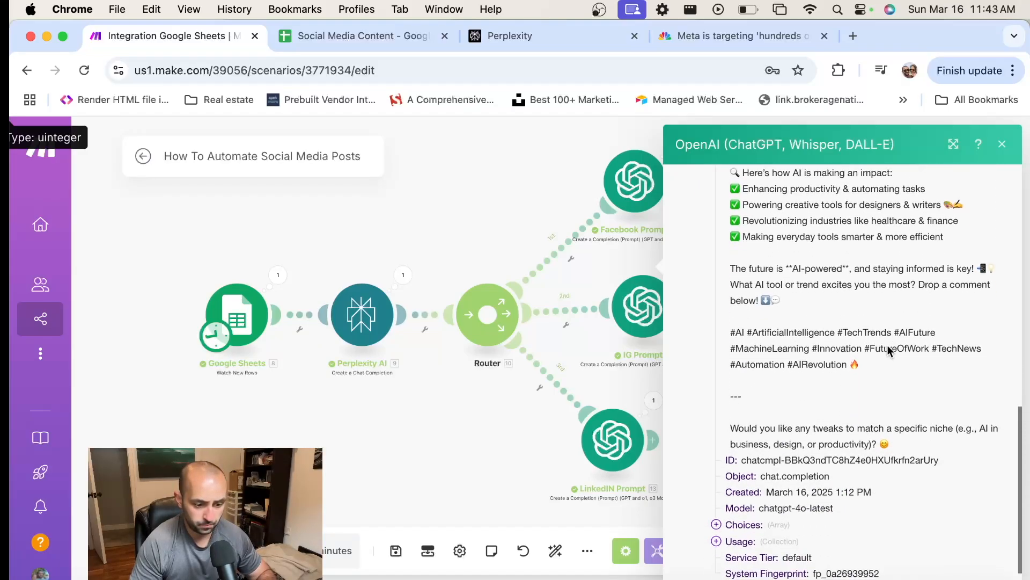
left_click_drag(884, 364, 725, 322)
scroll(860, 344, "down", 1)
left_click_drag(895, 395, 713, 378)
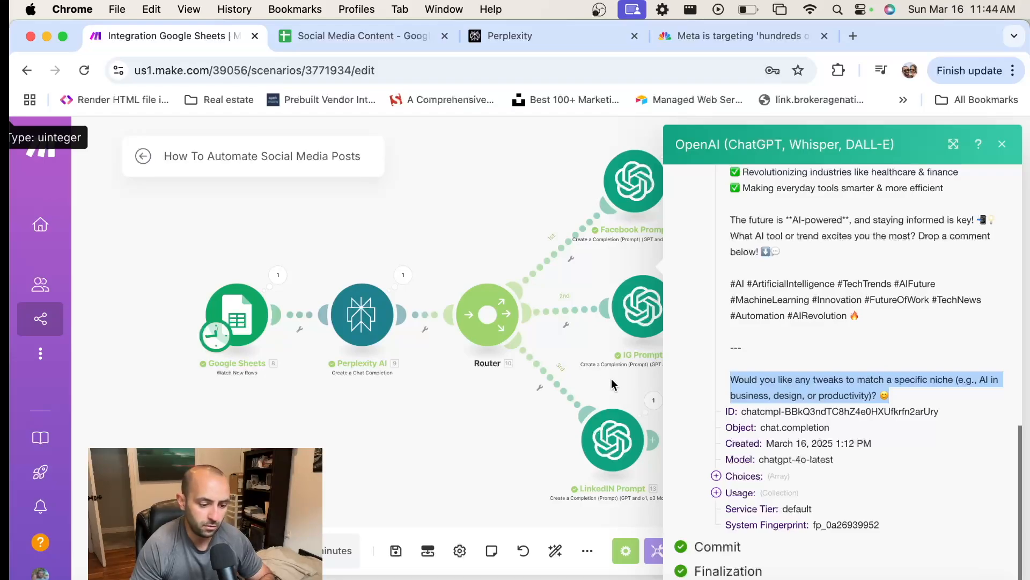
left_click_drag(616, 380, 610, 347)
left_click(616, 347)
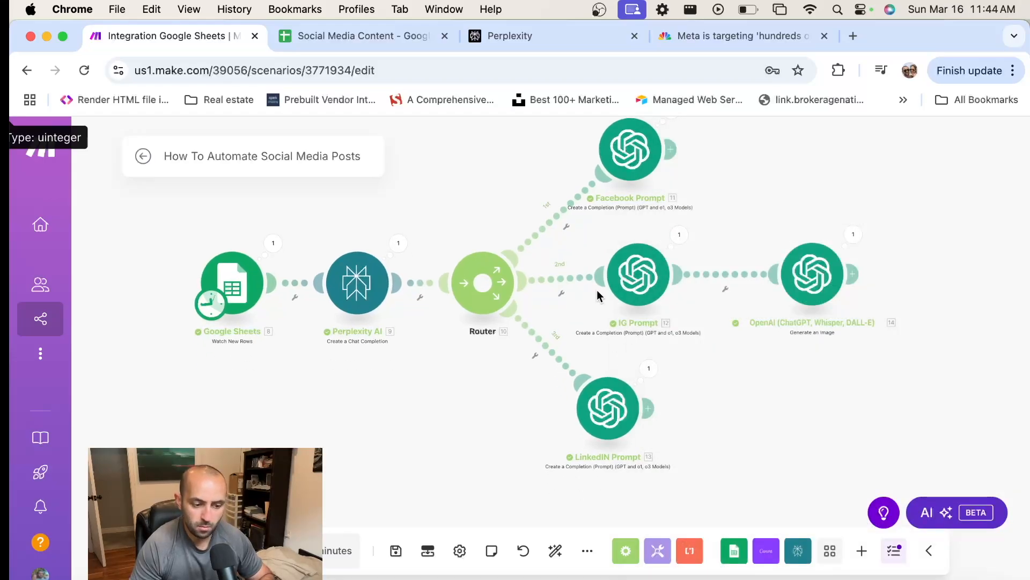
Open the image generation module's run output and expand its data down to the revised prompt and image URL
mouse_move(708, 342)
left_mouse_down()
mouse_move(683, 316)
mouse_move(695, 345)
left_mouse_up()
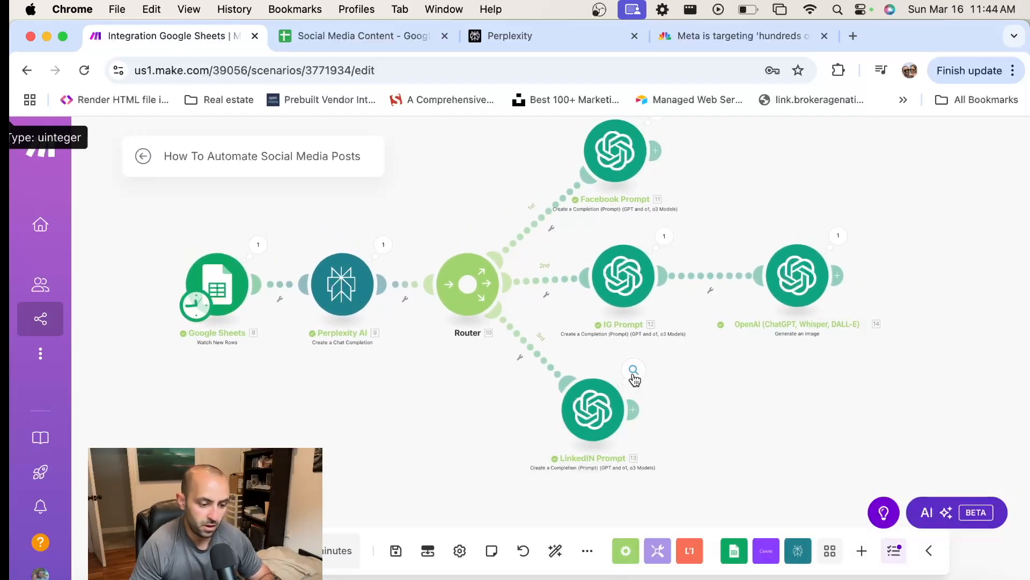
left_click(839, 237)
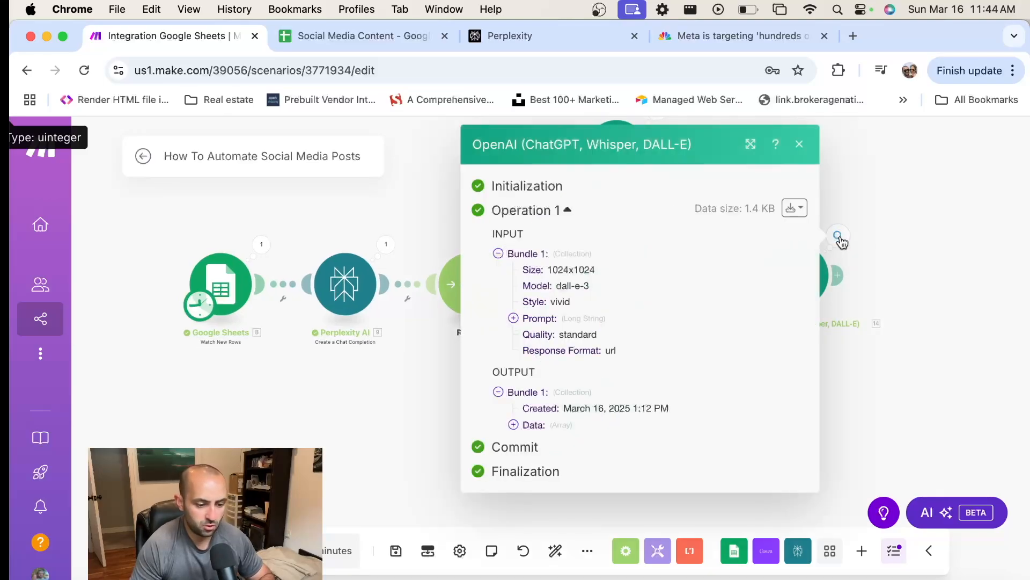
left_click(526, 424)
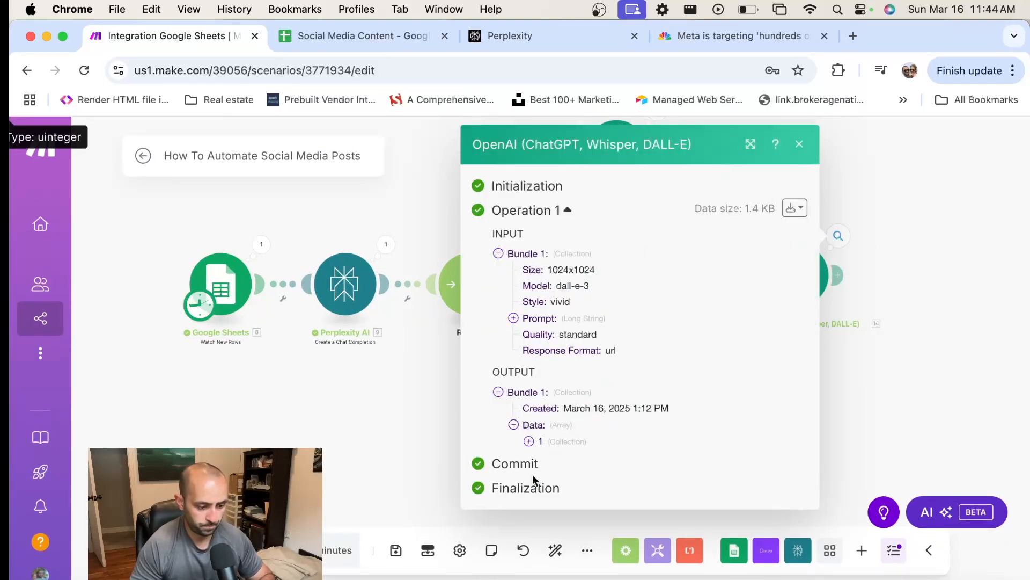
left_click(574, 441)
scroll(638, 375, "down", 10)
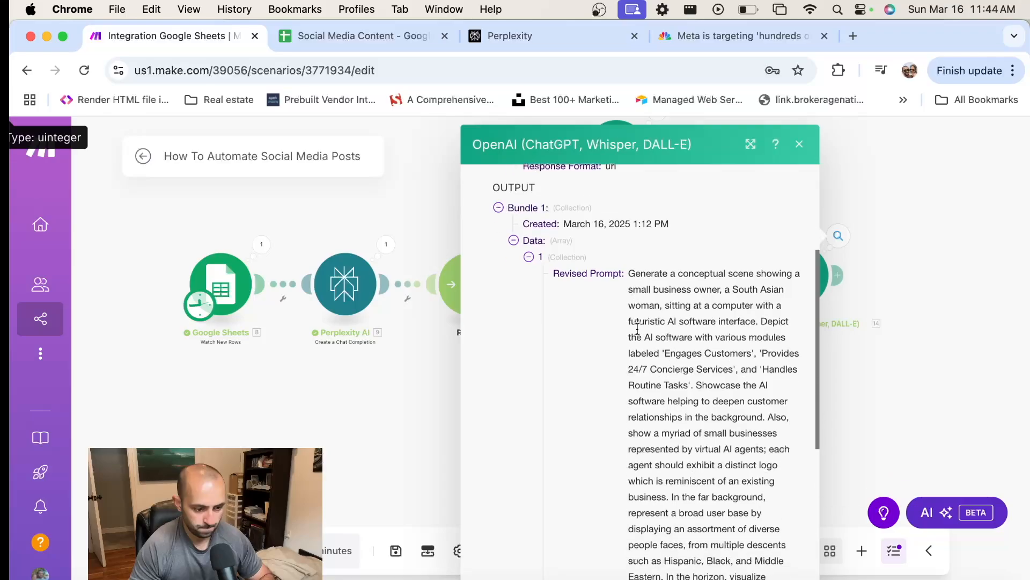
scroll(582, 359, "down", 1)
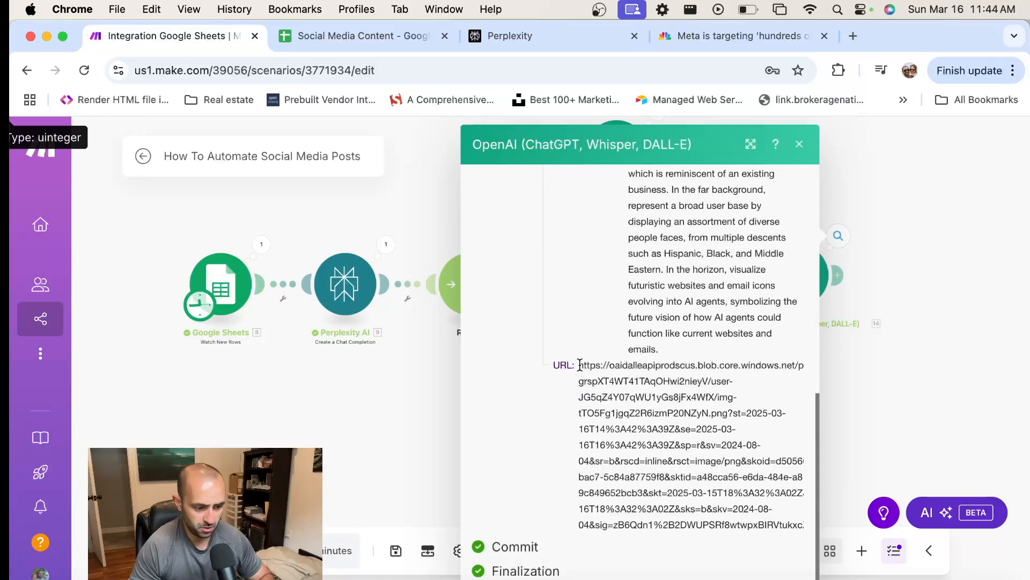
Select and copy the complete generated image URL in the OpenAI module's run output
left_click_drag(580, 365, 789, 525)
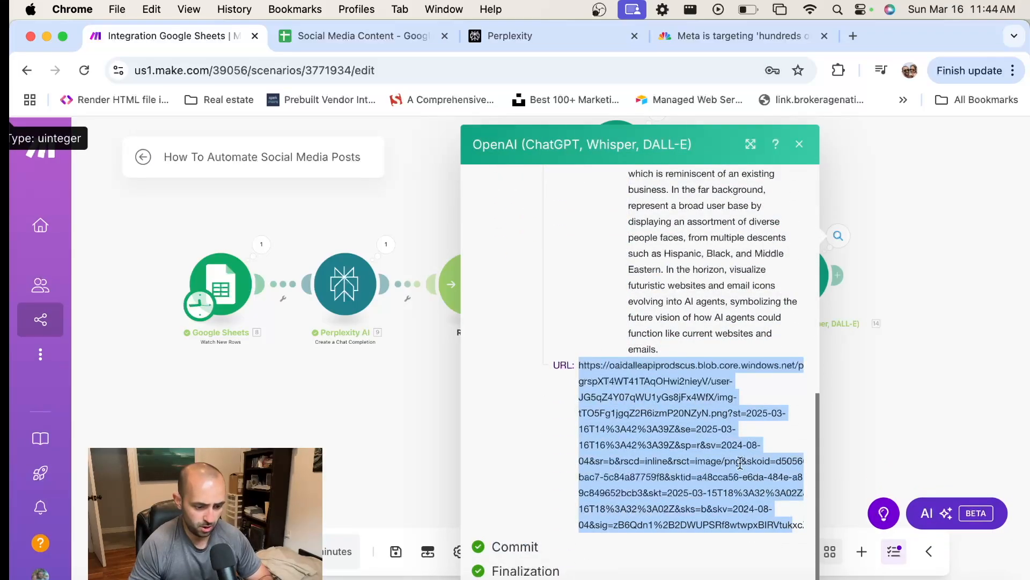
scroll(730, 452, "right", 3)
key("shift+Right")
key("shift+Right")
key("shift+Down")
key("shift+Down")
key("shift+Up")
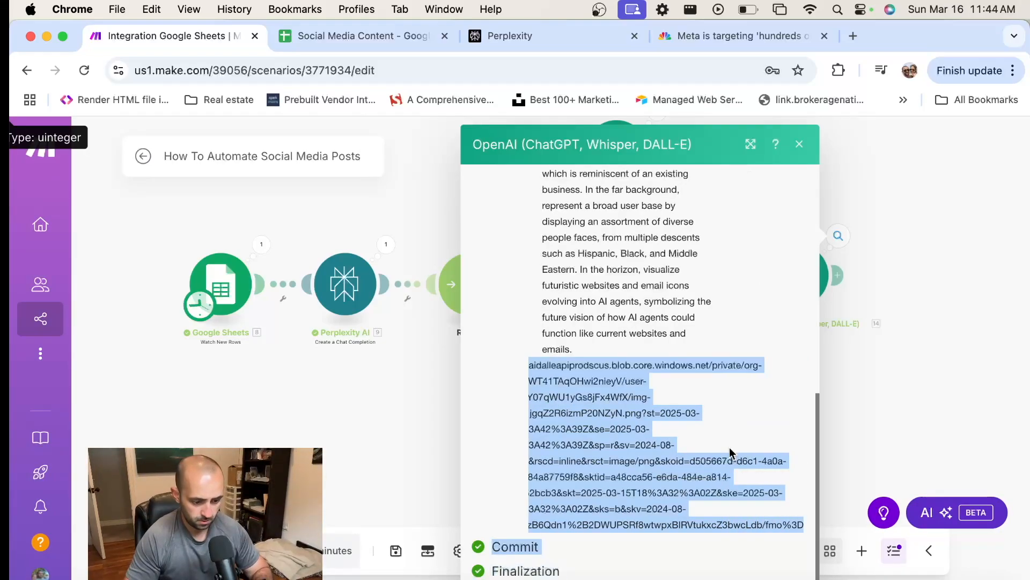
key("shift+Up")
key("shift+Right")
key("shift+Right")
key("shift+Right")
key("shift+Right")
key("shift+Right")
key("shift+Right")
key("shift+Right")
key("shift+Right")
key("shift+Right")
scroll(730, 449, "left", 3)
scroll(730, 449, "right", 3)
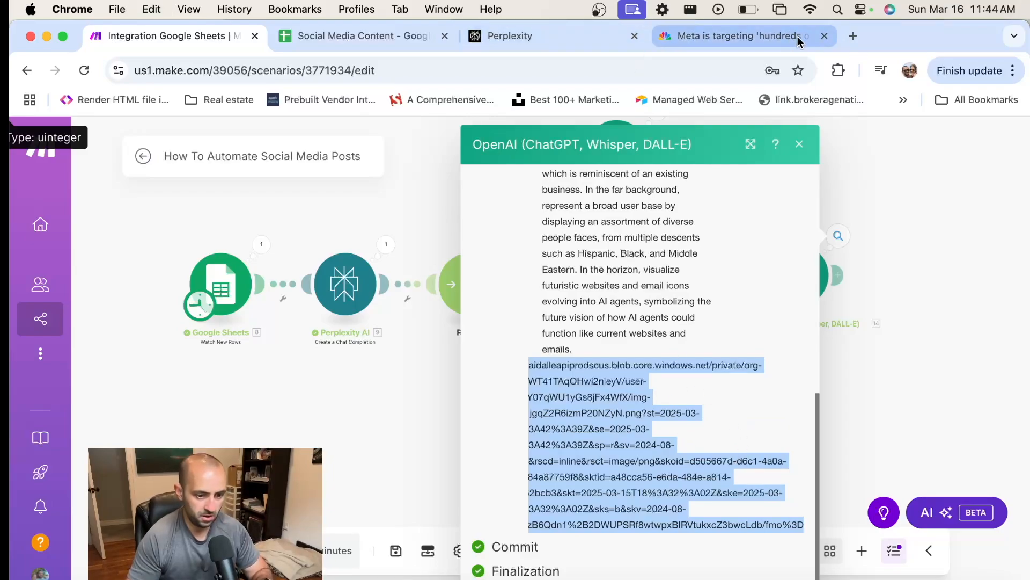
View the generated image by opening its copied URL in a new browser tab, and return to the scenario, closing the run output
left_click(853, 35)
key("super+v")
key("Return")
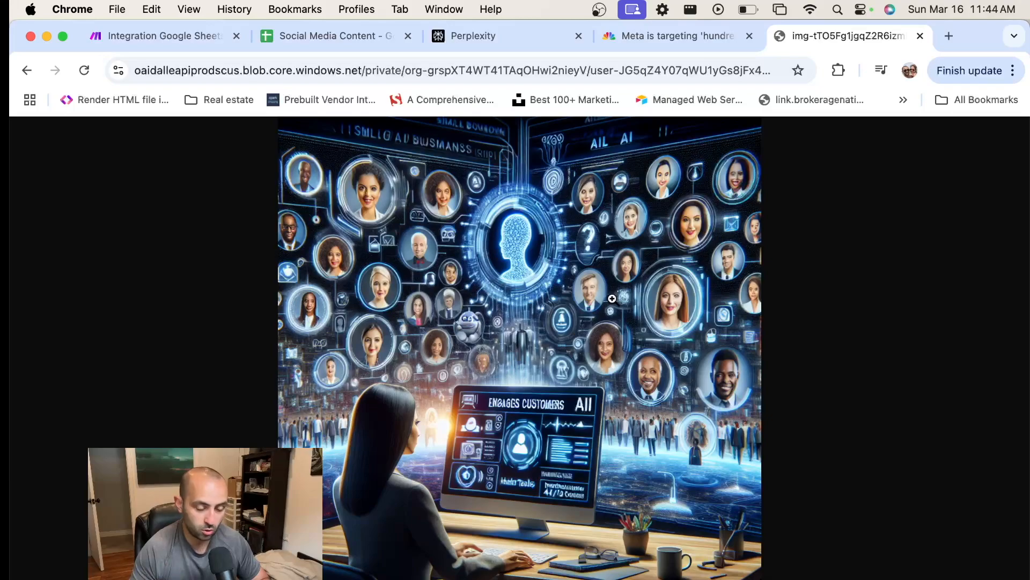
left_click(144, 37)
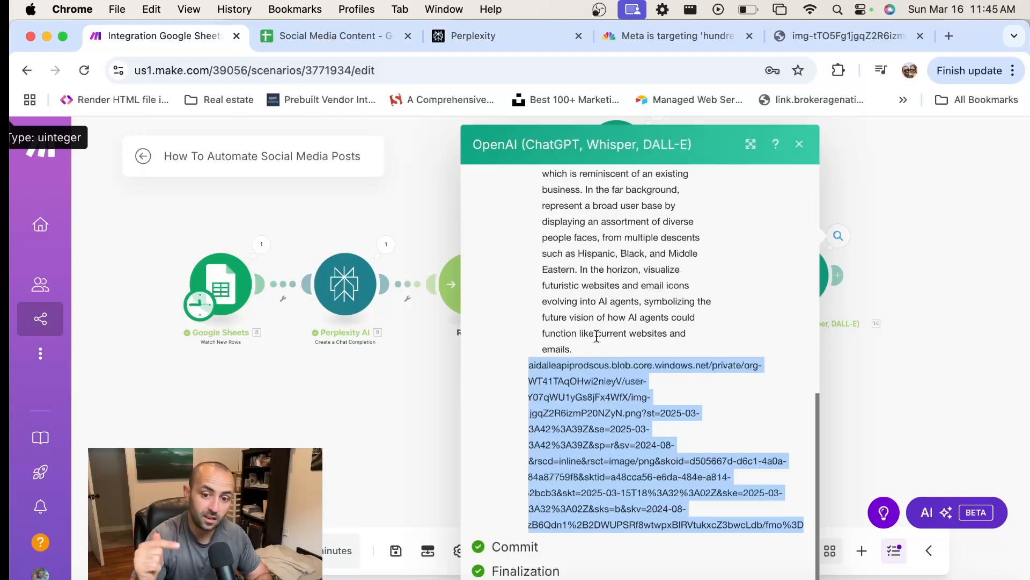
left_click(881, 216)
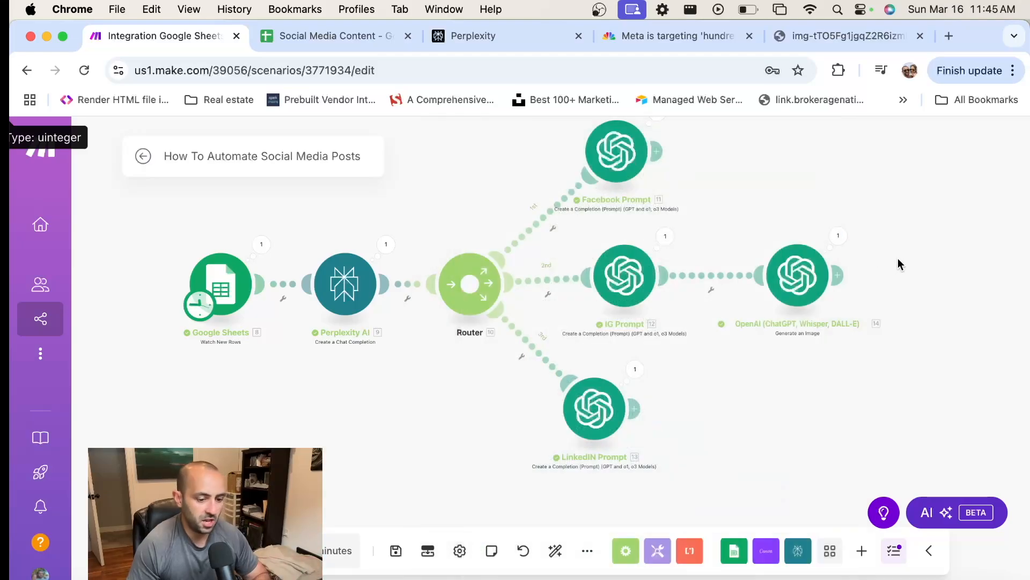
Open the LinkedIN Prompt module's run output and expand the message Content under Choices
left_click(635, 370)
scroll(769, 359, "down", 2)
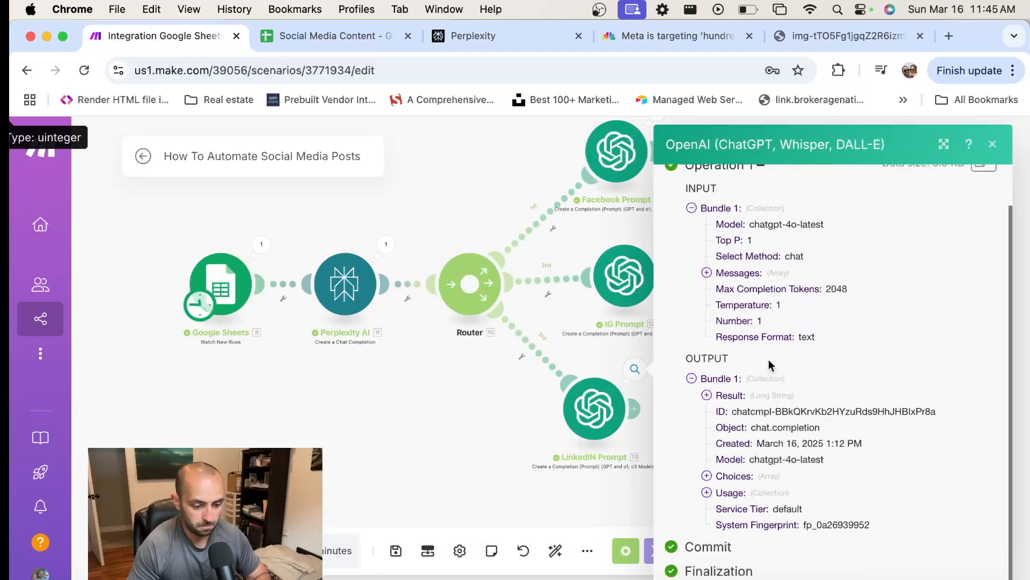
left_click(707, 475)
scroll(809, 454, "down", 1)
left_click(784, 476)
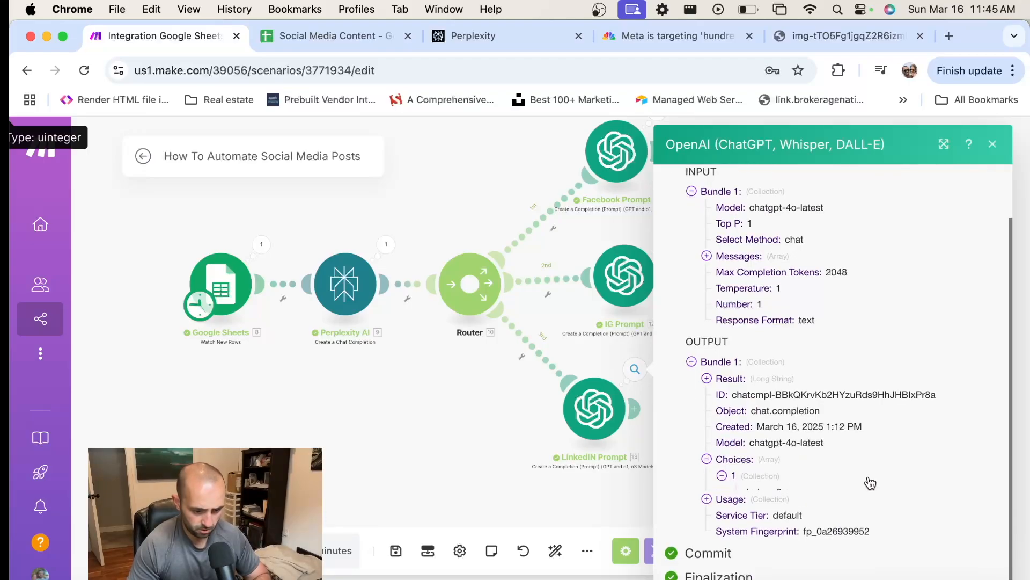
scroll(845, 446, "down", 3)
left_click(845, 446)
scroll(859, 424, "down", 1)
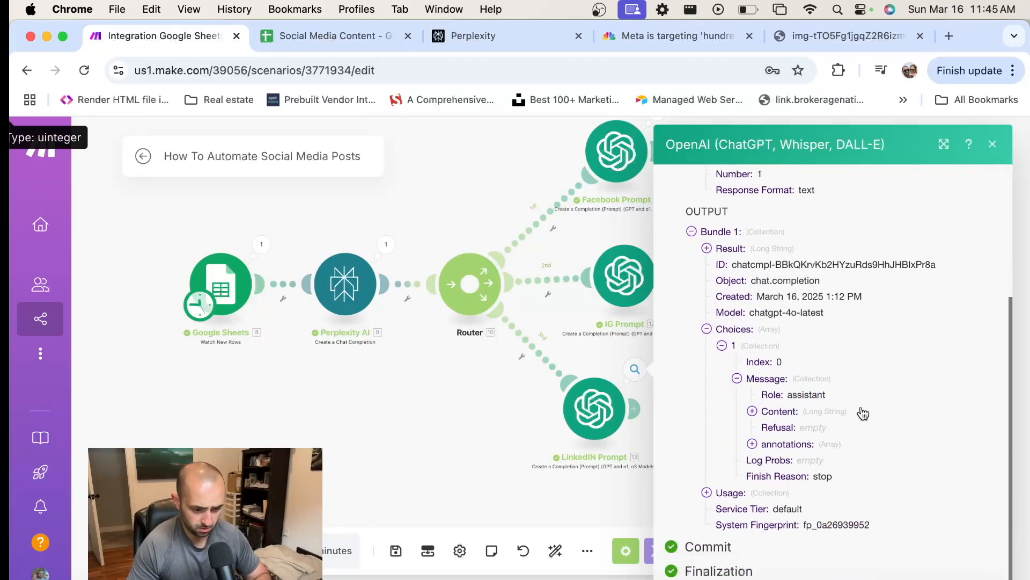
left_click(783, 413)
scroll(796, 375, "down", 2)
Examine the LinkedIn post's asterisk formatting, body, closing question and hashtags, and close the run output
left_click_drag(779, 340, 788, 338)
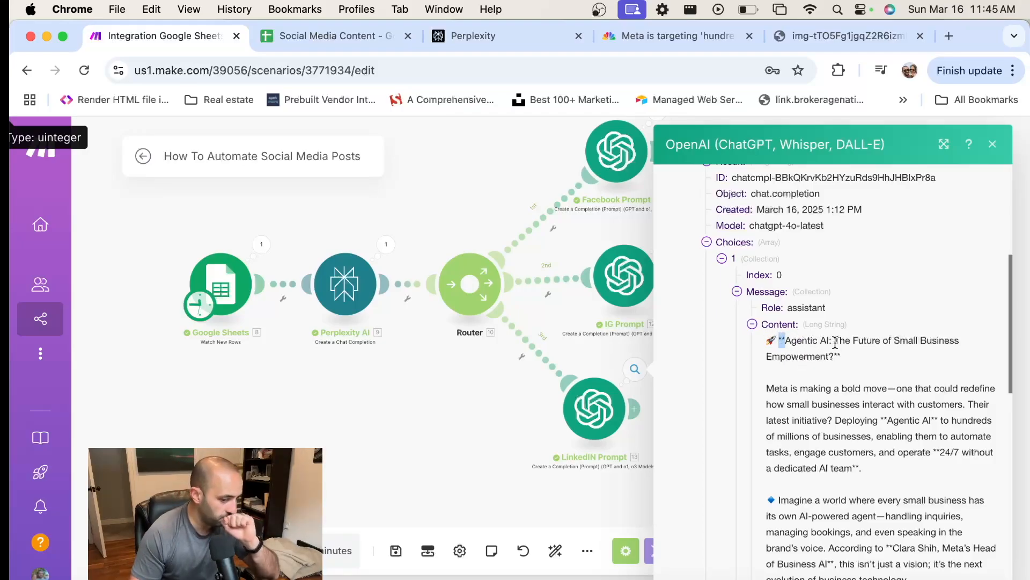
scroll(840, 343, "down", 2)
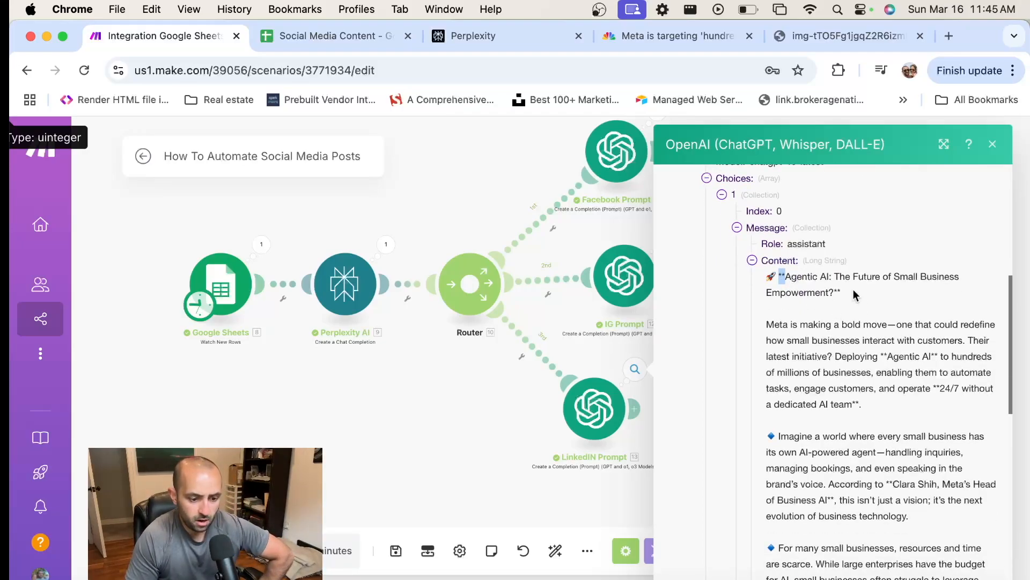
scroll(862, 293, "down", 1)
scroll(859, 298, "down", 5)
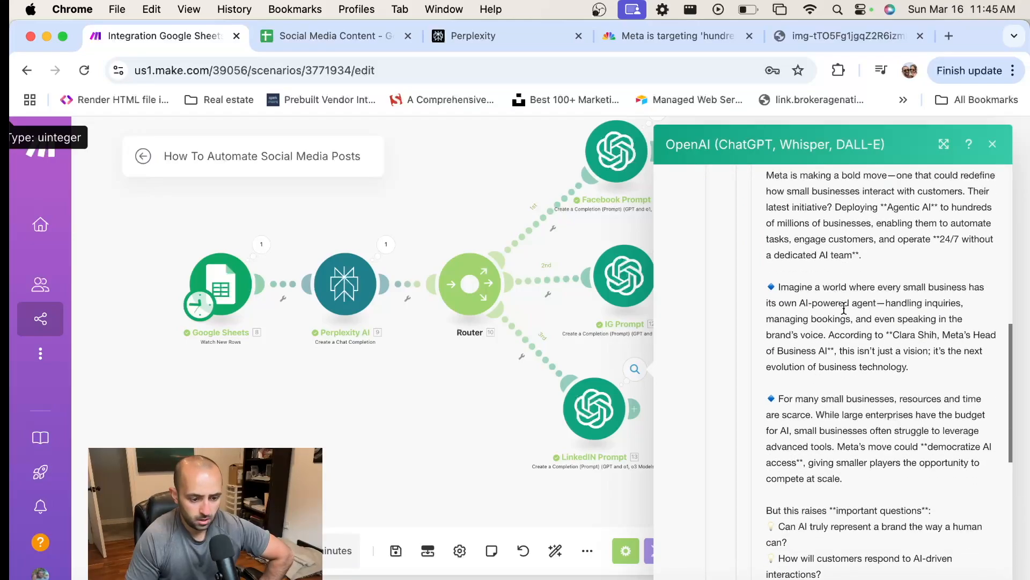
scroll(844, 309, "down", 6)
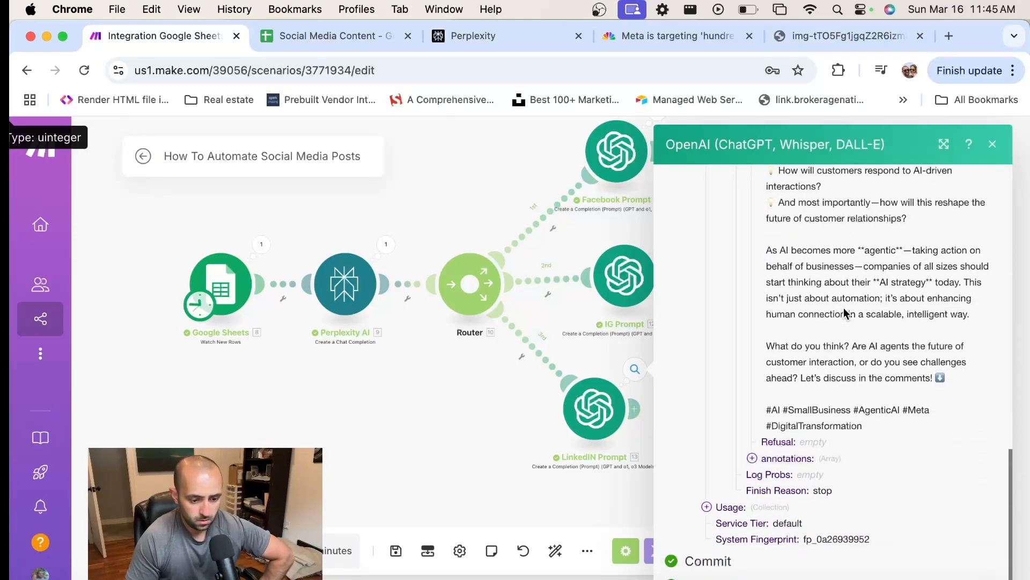
scroll(842, 311, "up", 5)
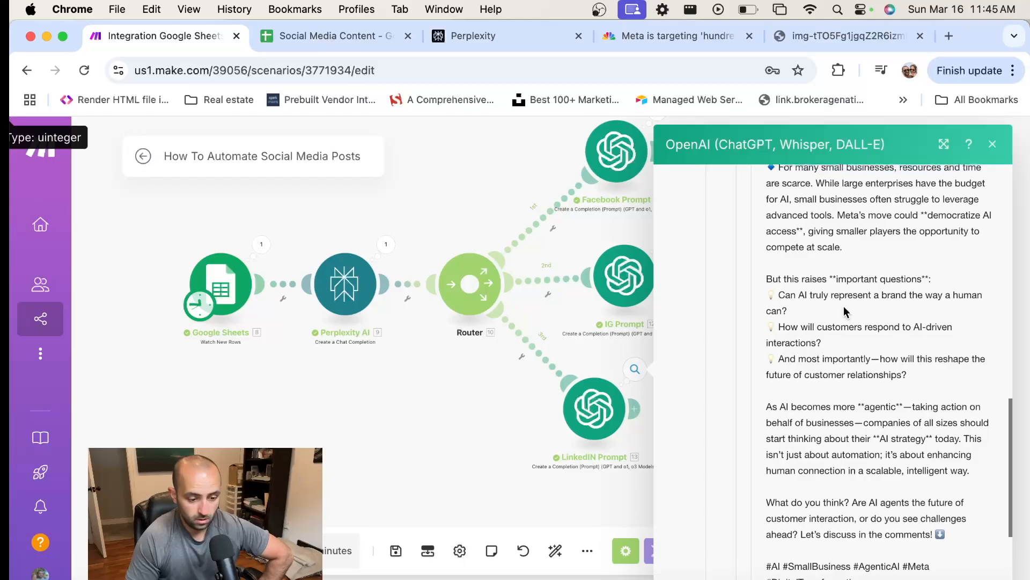
scroll(839, 309, "down", 4)
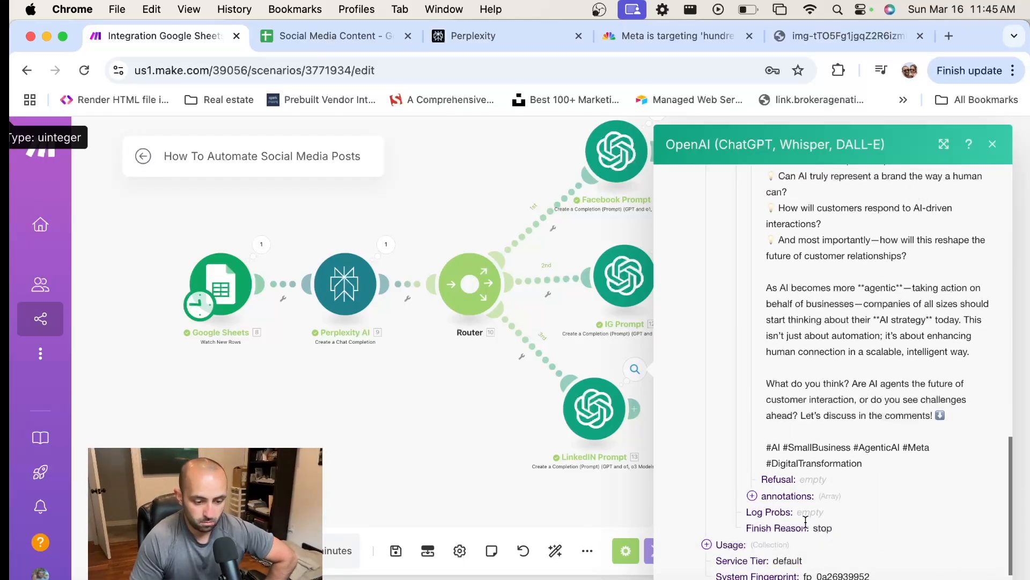
scroll(823, 443, "down", 1)
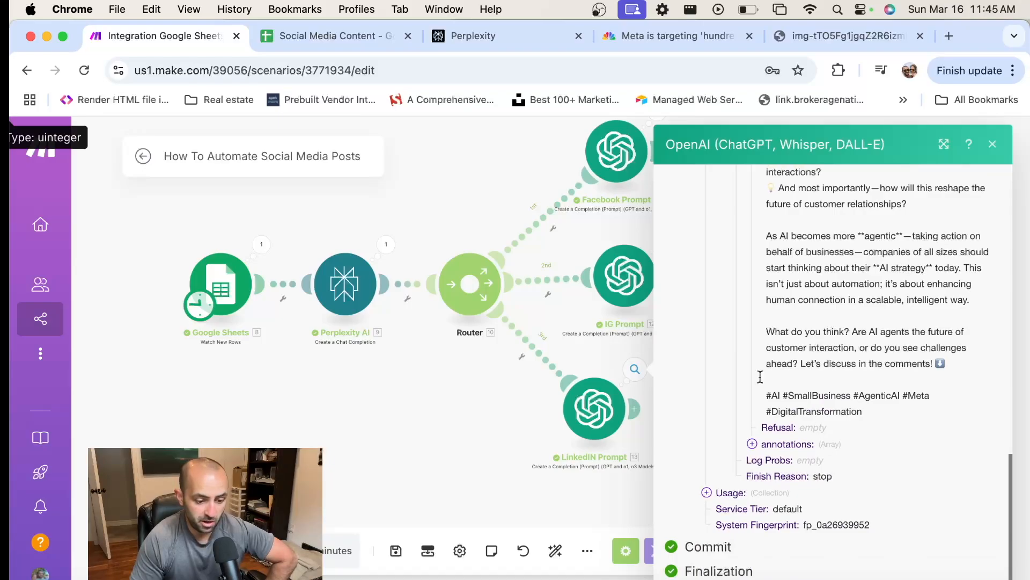
left_click(559, 337)
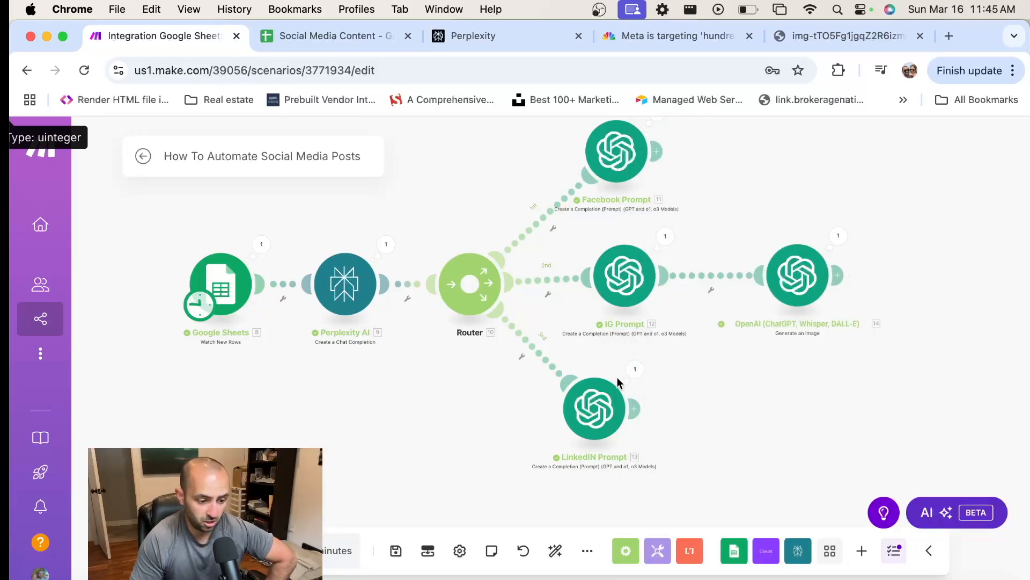
left_click(636, 366)
scroll(771, 453, "down", 1)
left_click(491, 453)
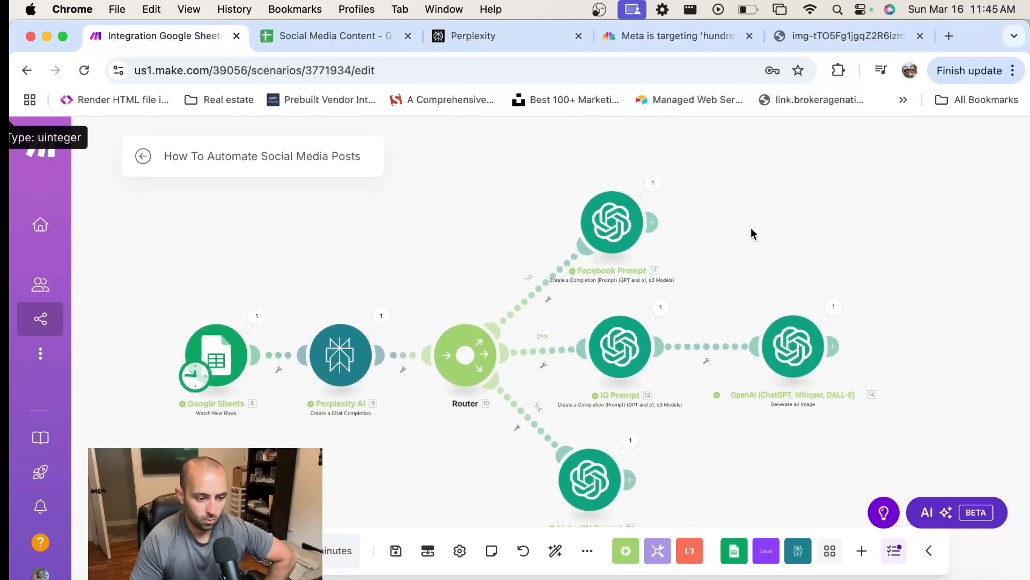
scroll(751, 228, "down", 1)
left_click_drag(725, 237, 697, 183)
scroll(729, 184, "down", 1)
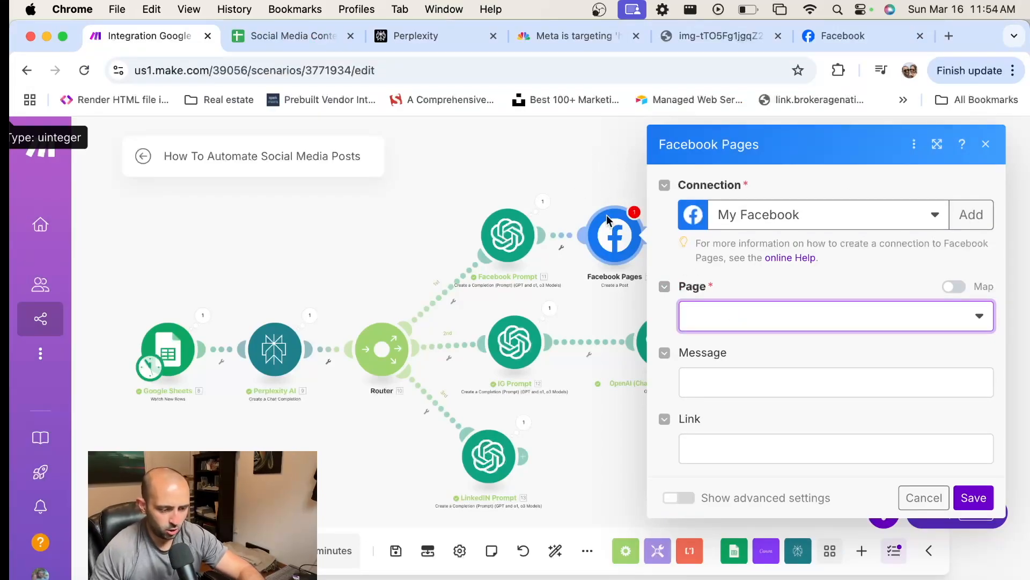
Close the Facebook Pages module's settings and delete that module from the scenario
left_click(596, 162)
left_click_drag(629, 248, 646, 235)
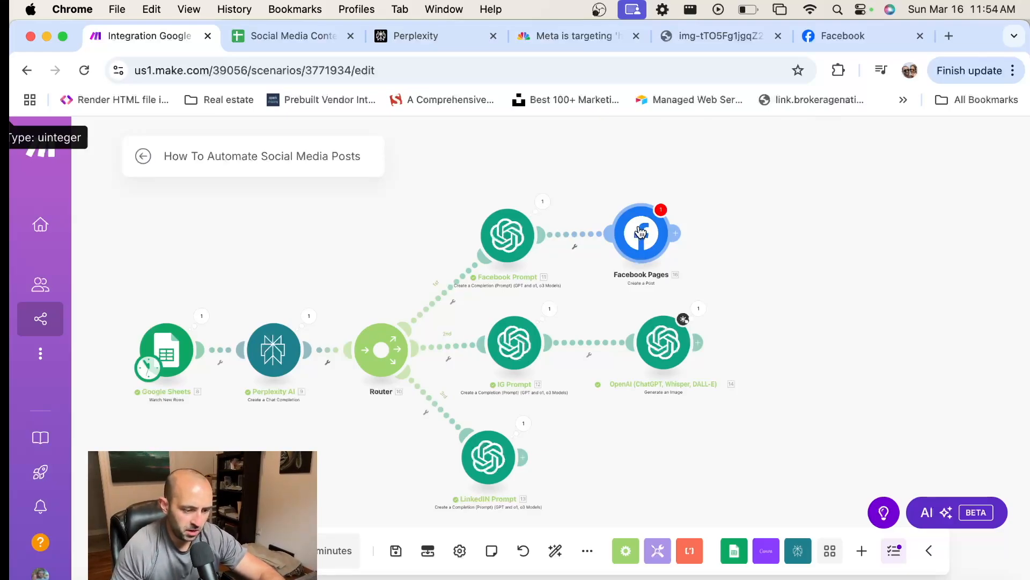
right_click(640, 232)
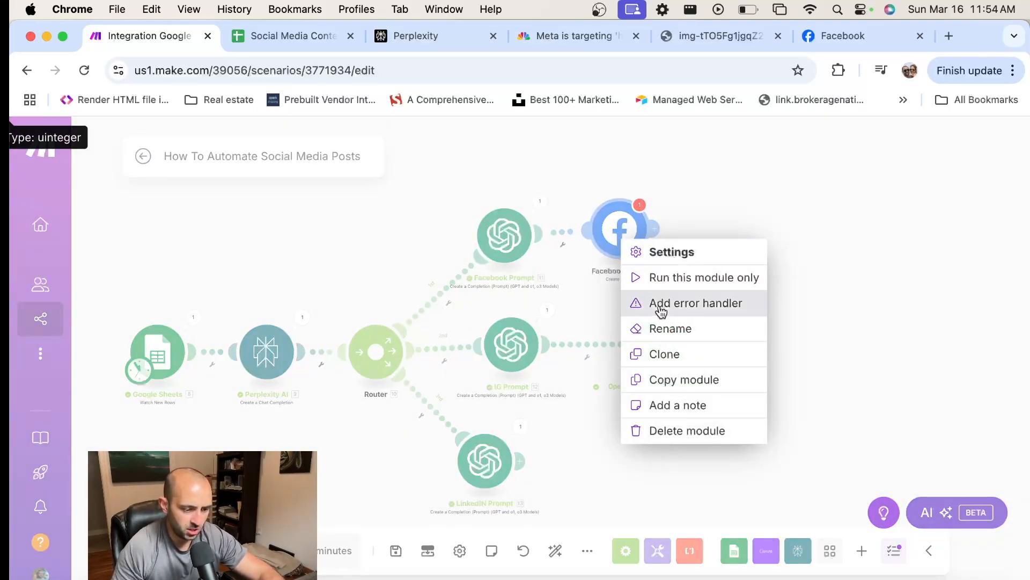
left_click(689, 430)
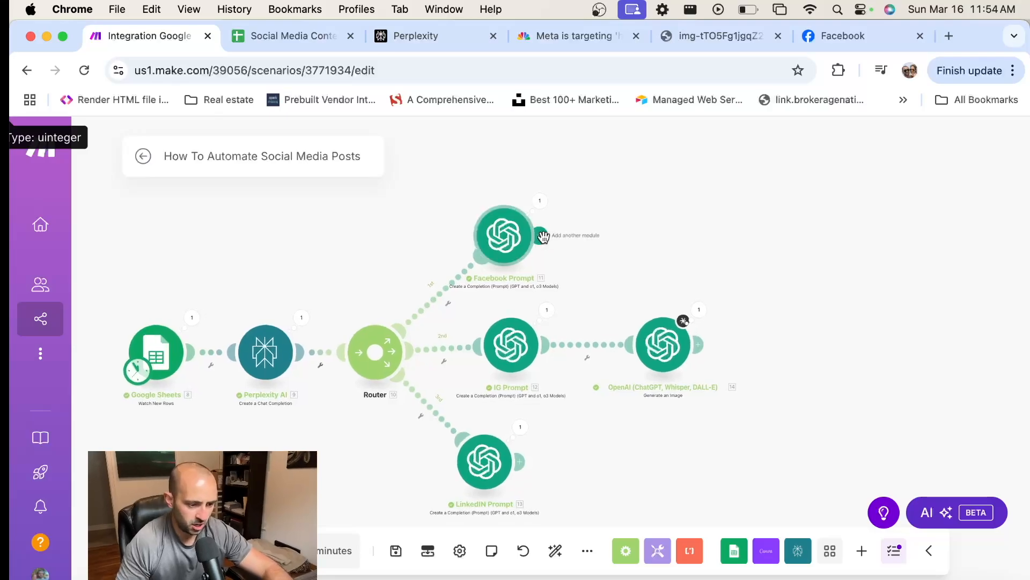
Add a Facebook Pages "Create a Post" module after the Facebook Prompt module
left_click(542, 236)
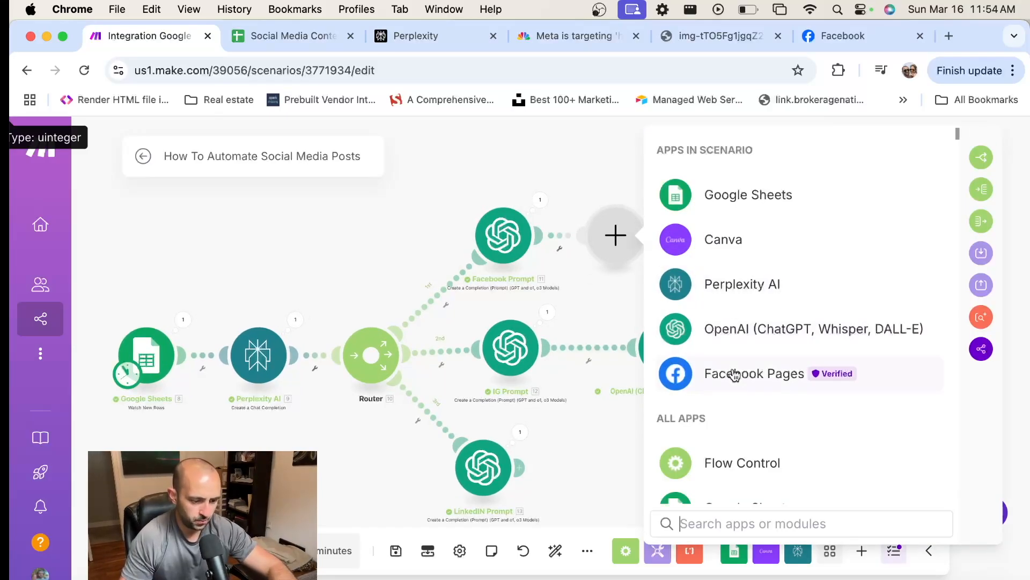
left_click(735, 374)
scroll(730, 344, "down", 1)
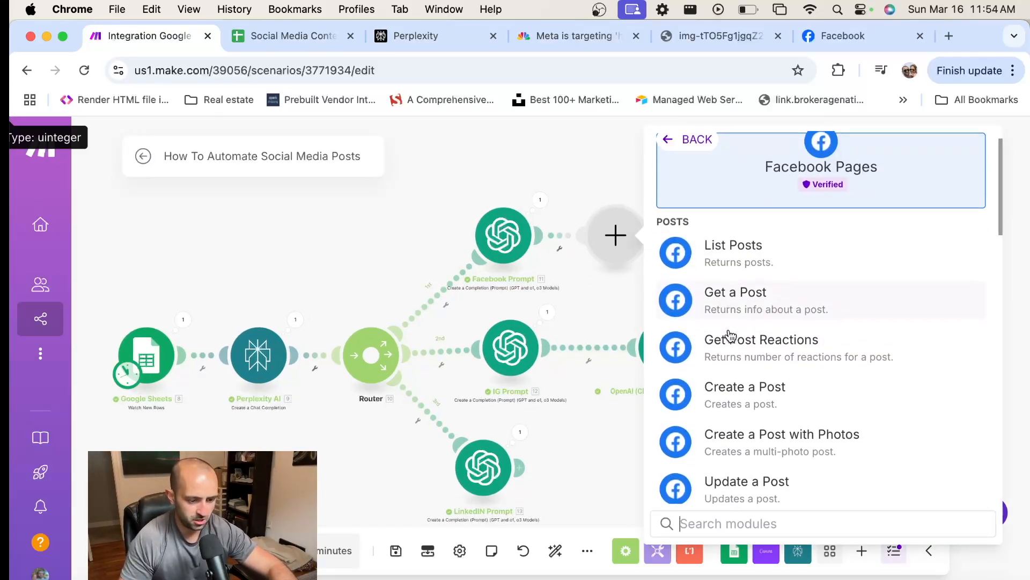
left_click(763, 398)
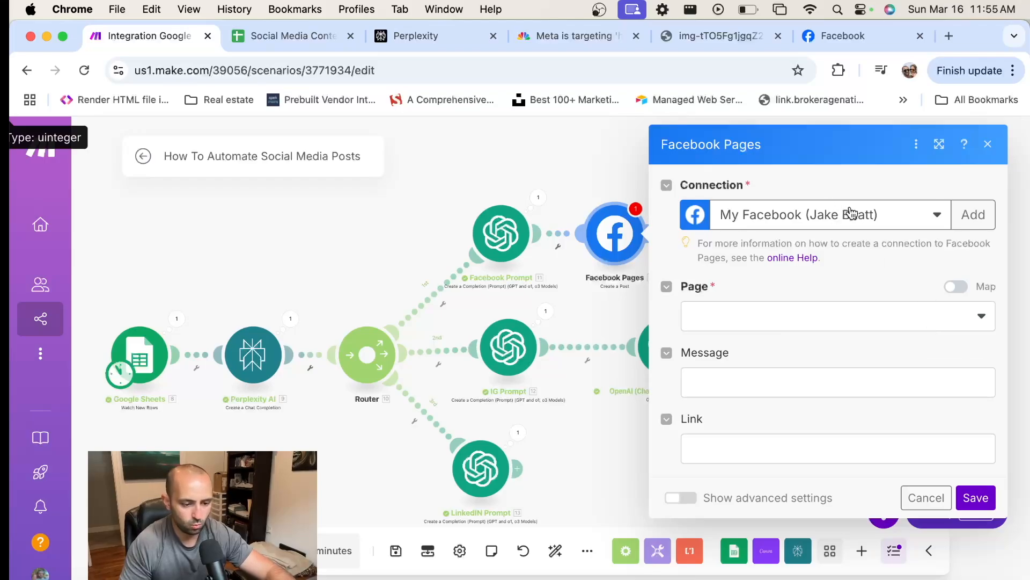
Map the Facebook Pages post's Message to the Facebook Prompt module's Choices Message Content output
left_click(982, 318)
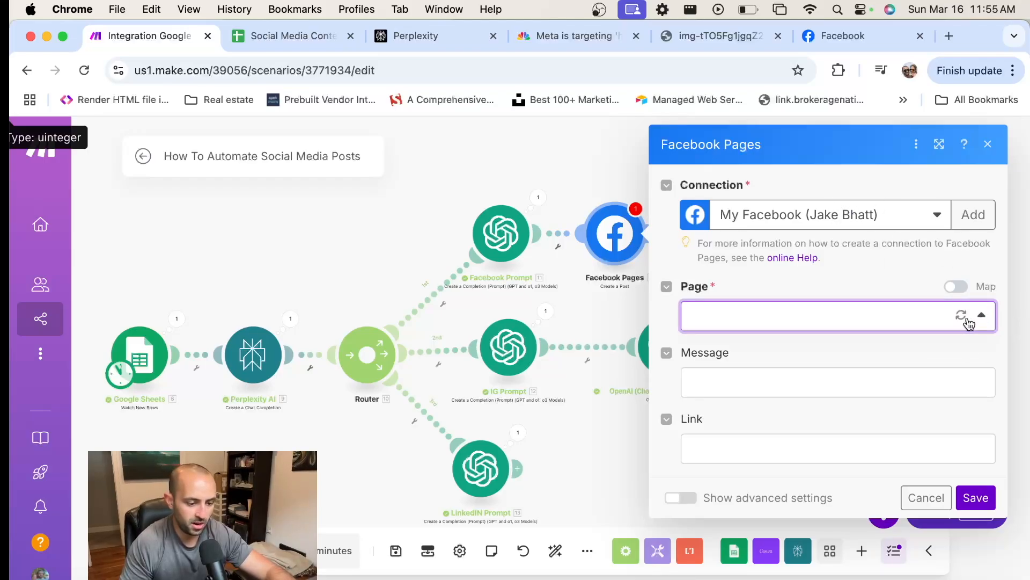
left_click(987, 323)
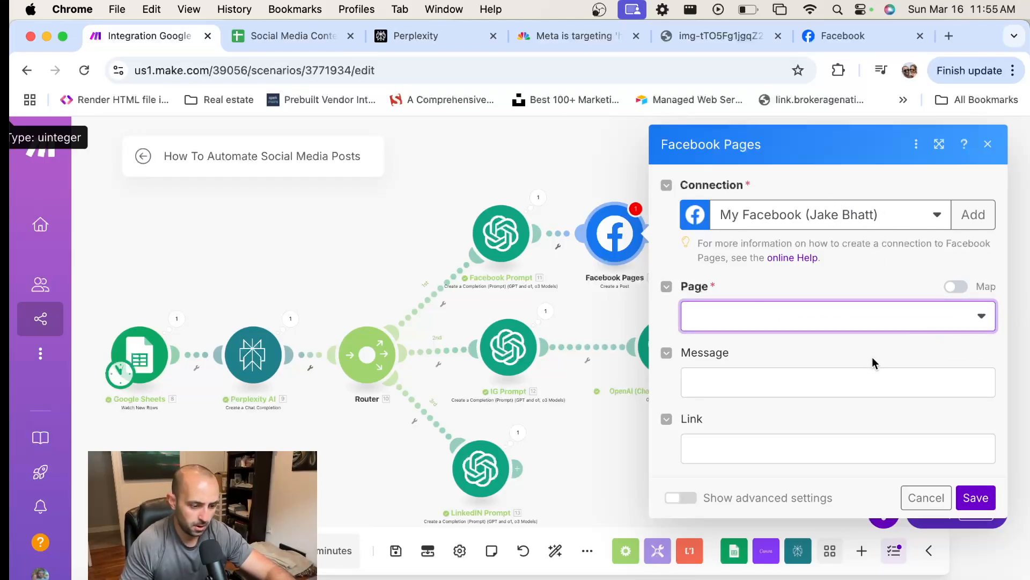
left_click(754, 385)
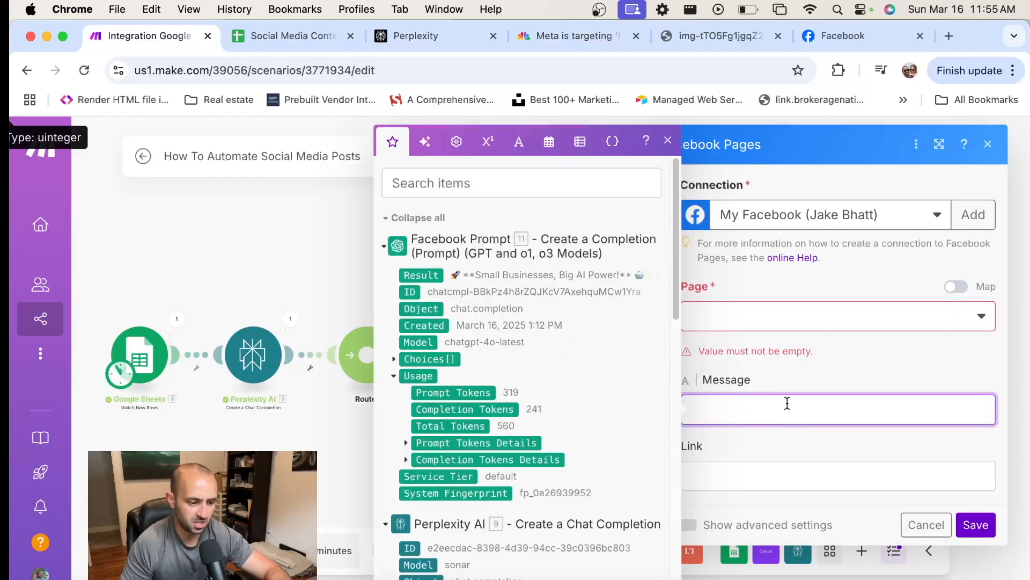
scroll(467, 365, "down", 2)
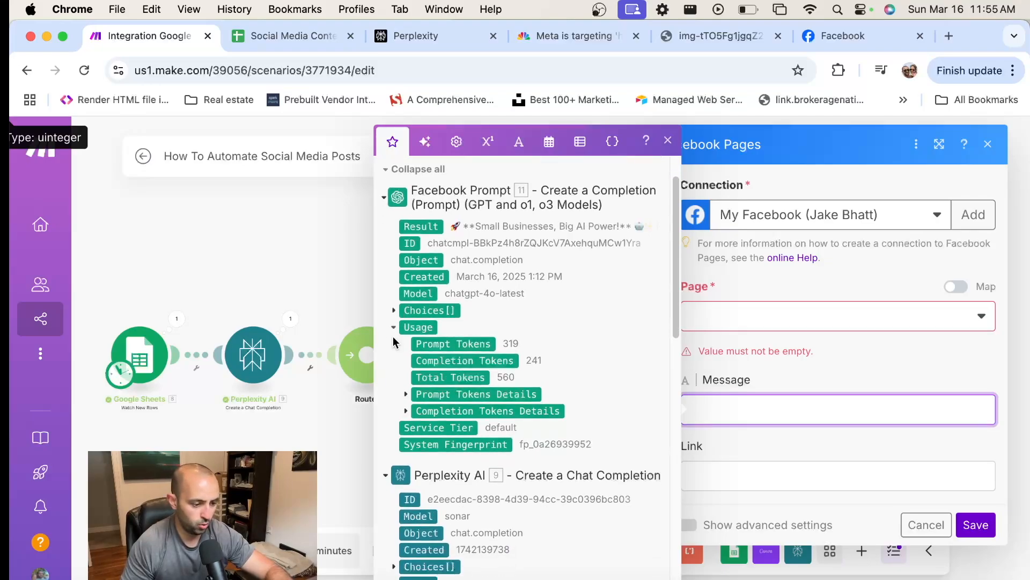
left_click(394, 311)
left_click(394, 311)
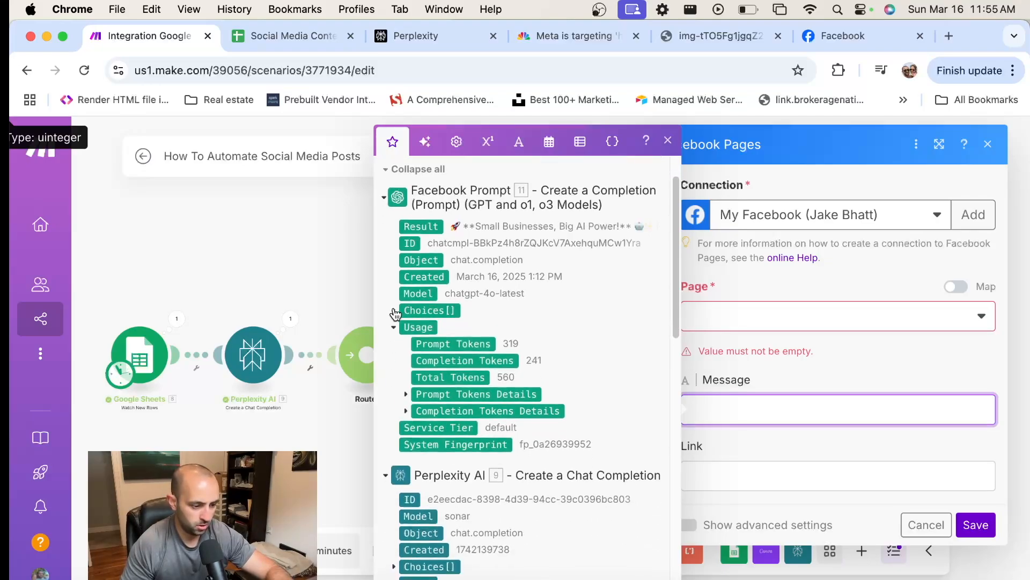
left_click(395, 312)
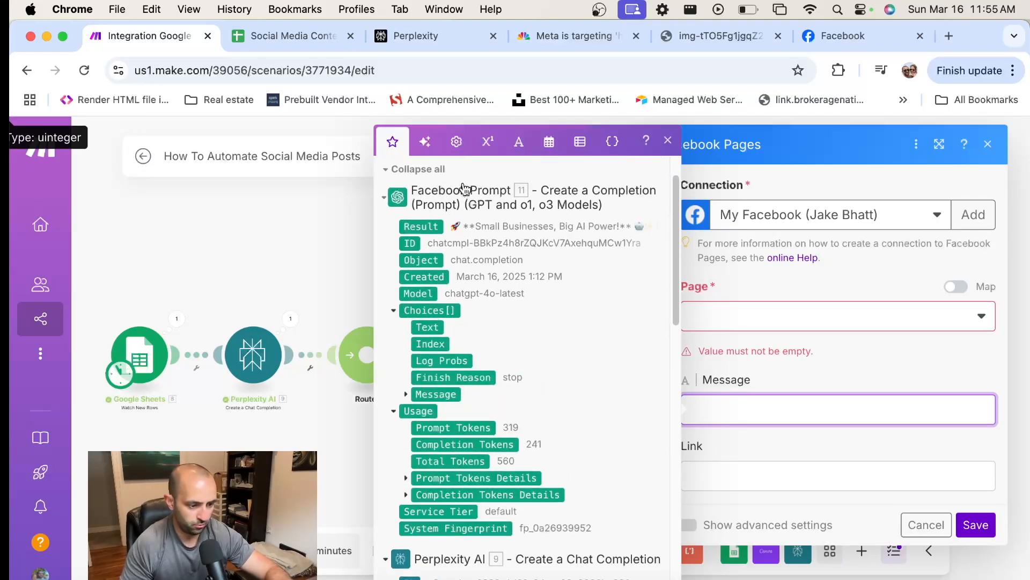
left_click(406, 394)
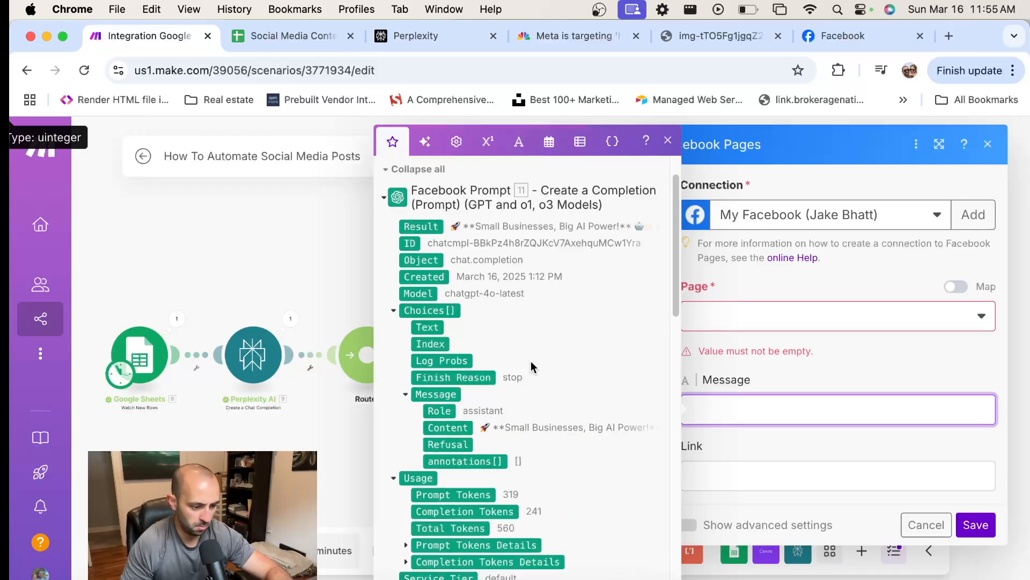
scroll(545, 402, "down", 1)
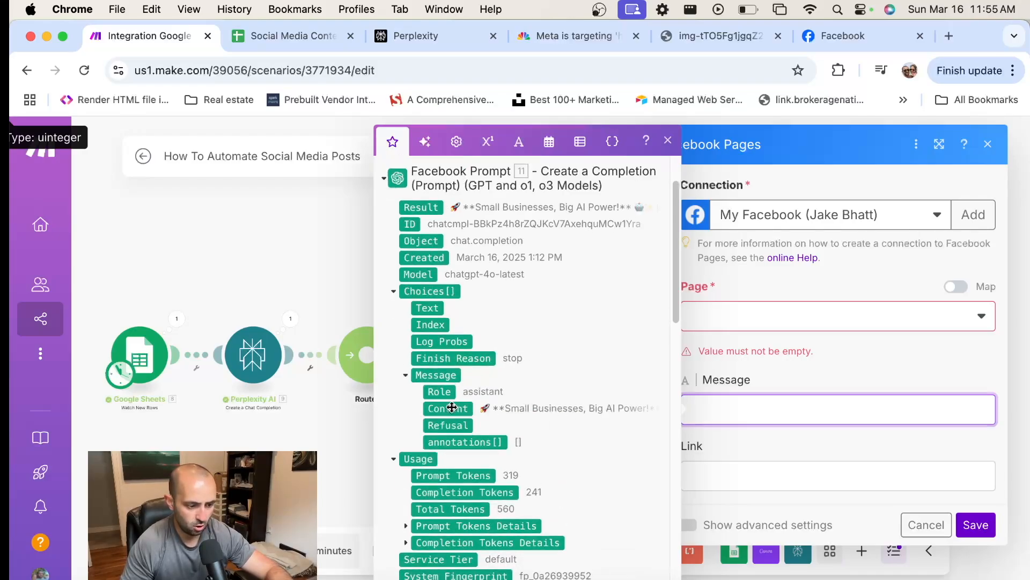
left_click(447, 408)
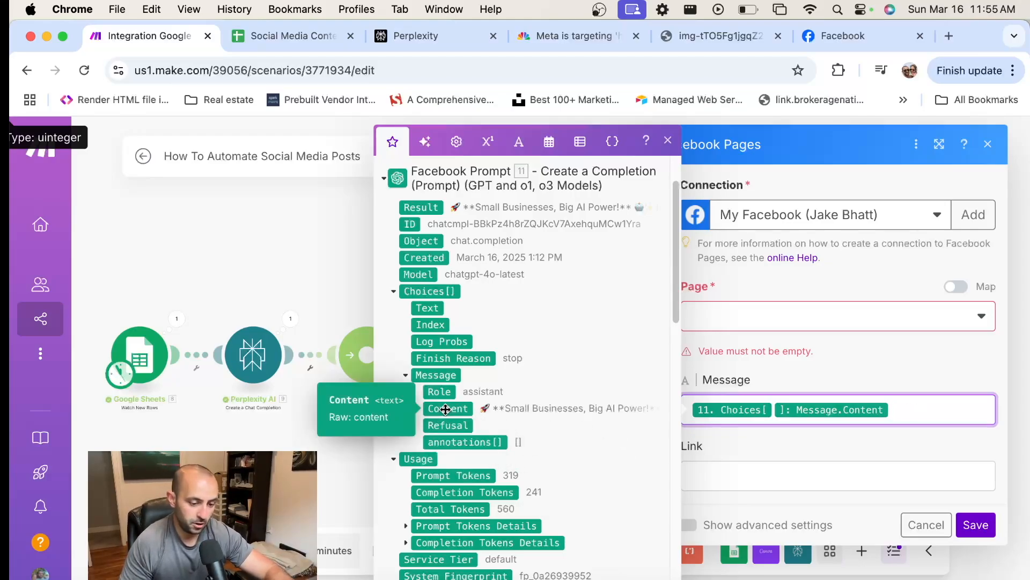
left_click(913, 363)
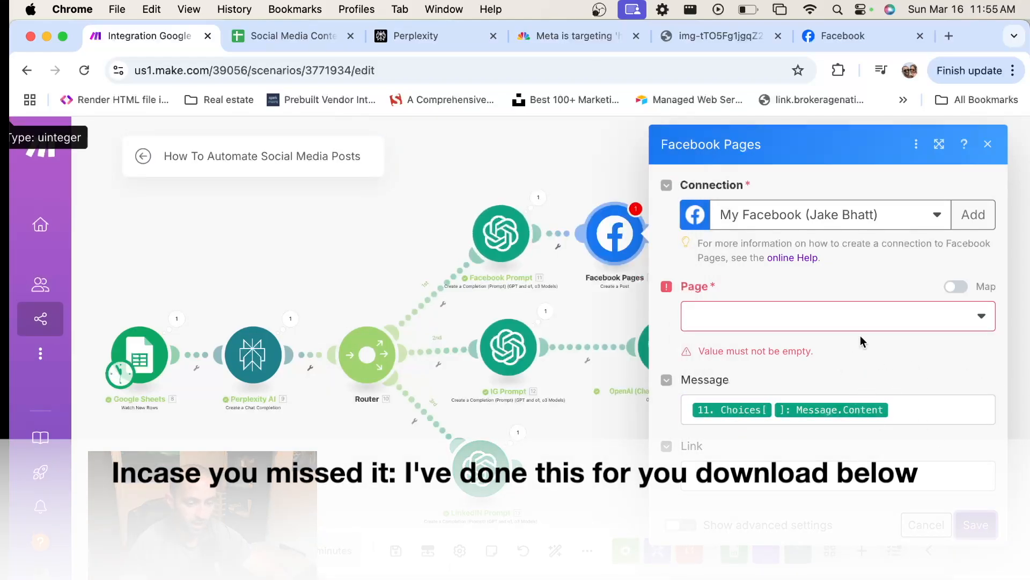
Switch the Page field to mapped input and close the Facebook Pages module's settings
left_click(819, 313)
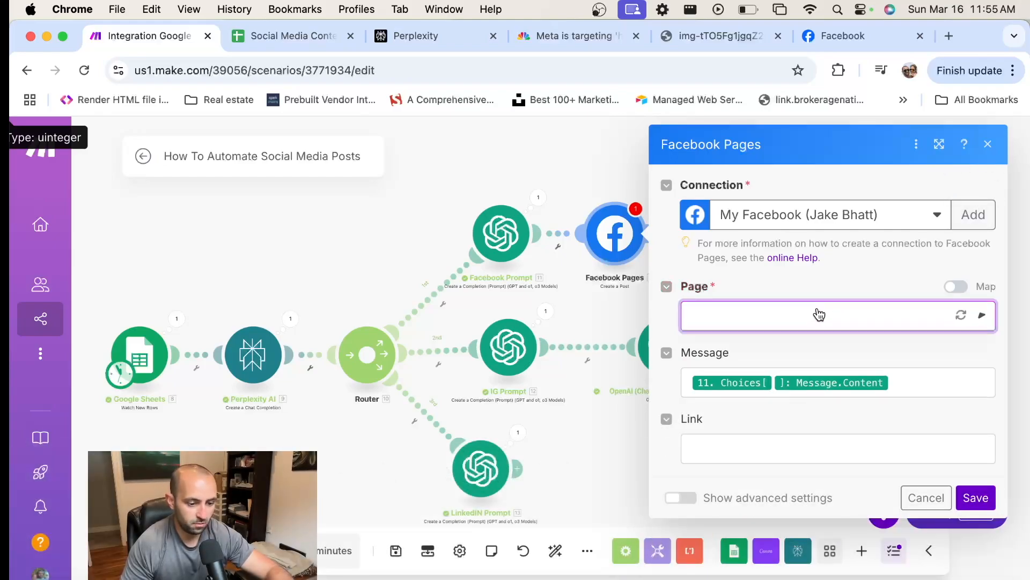
left_click(956, 287)
left_click(800, 258)
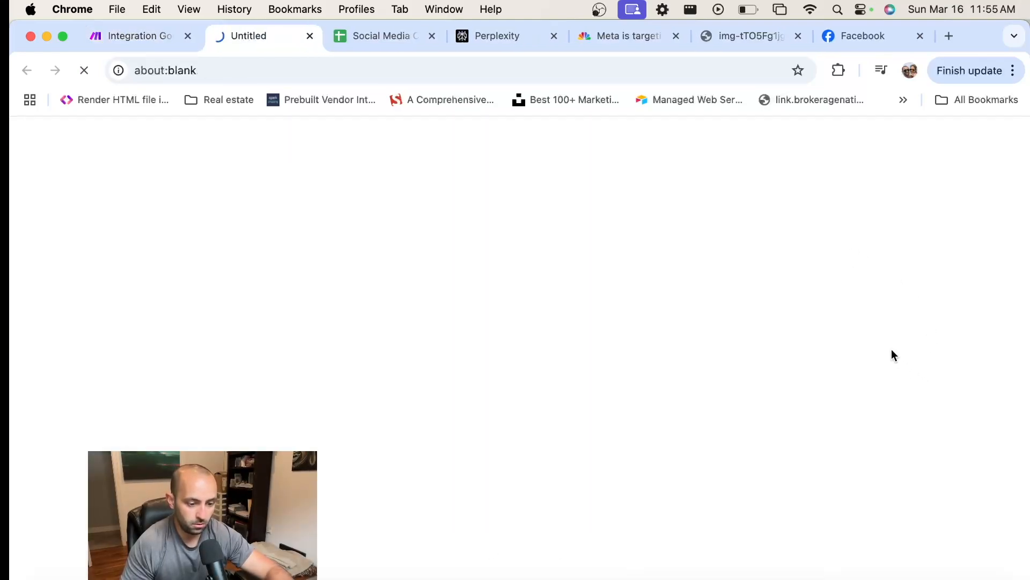
left_click(309, 36)
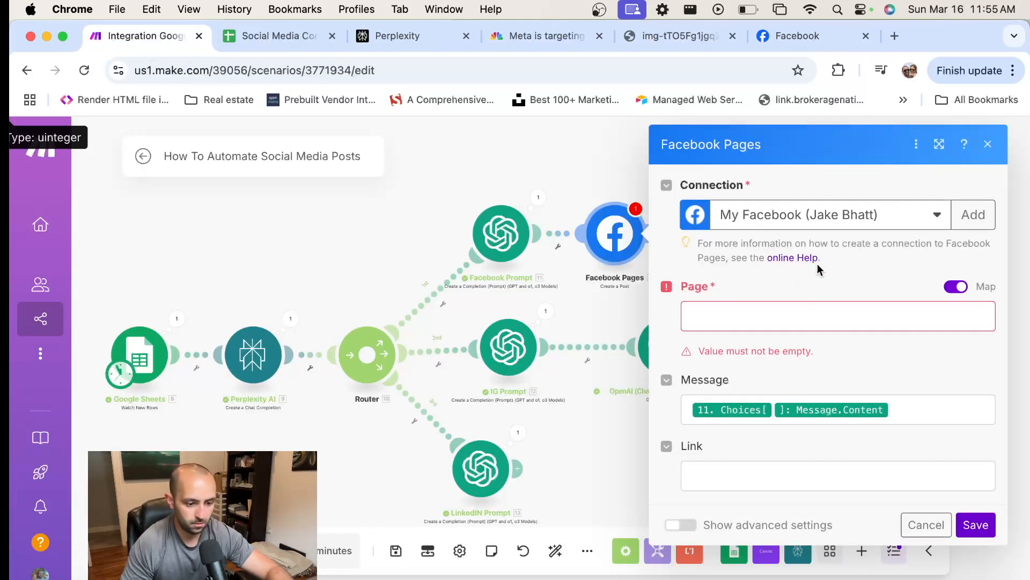
left_click(986, 144)
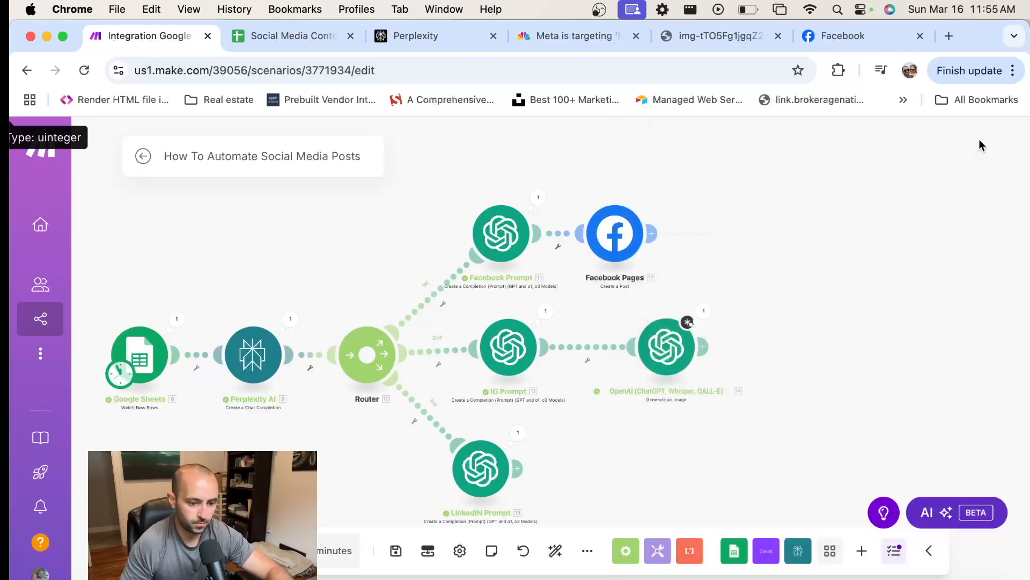
Move the Facebook Pages module farther from the Facebook Prompt module, check the Social Media Content sheet's links, and return to the scenario
left_click_drag(622, 237, 651, 235)
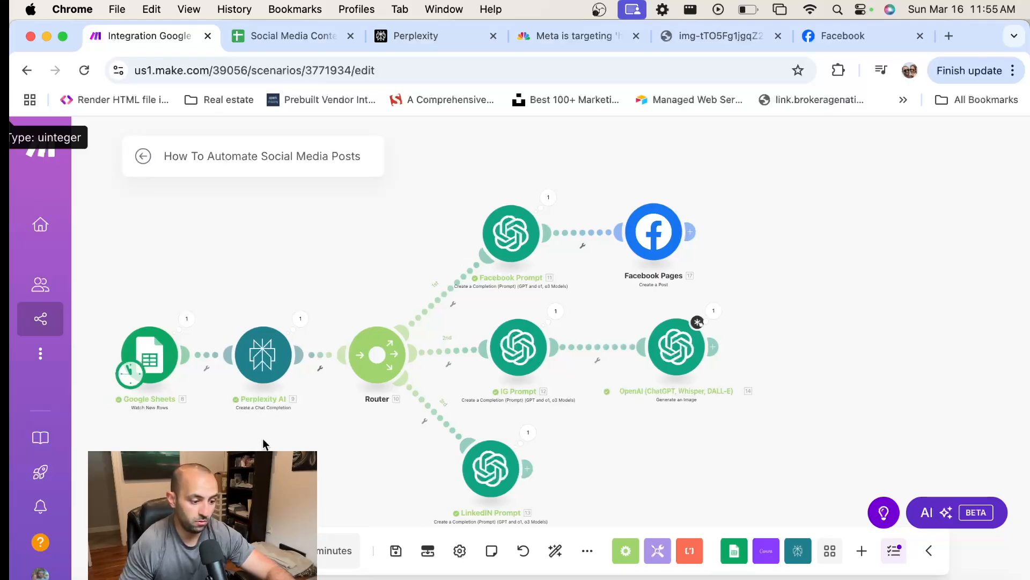
scroll(257, 322, "left", 5)
left_click(282, 35)
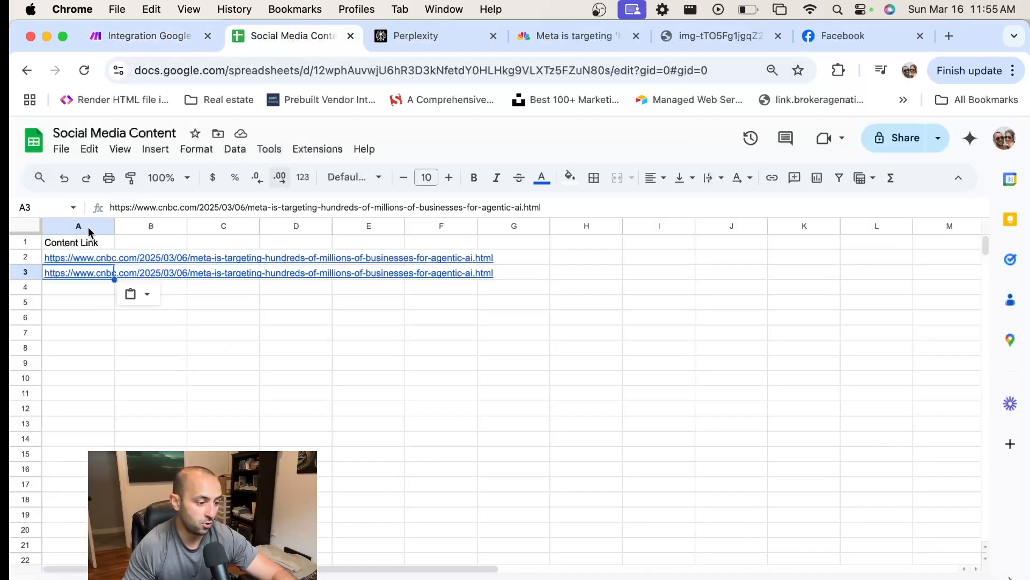
left_click(155, 38)
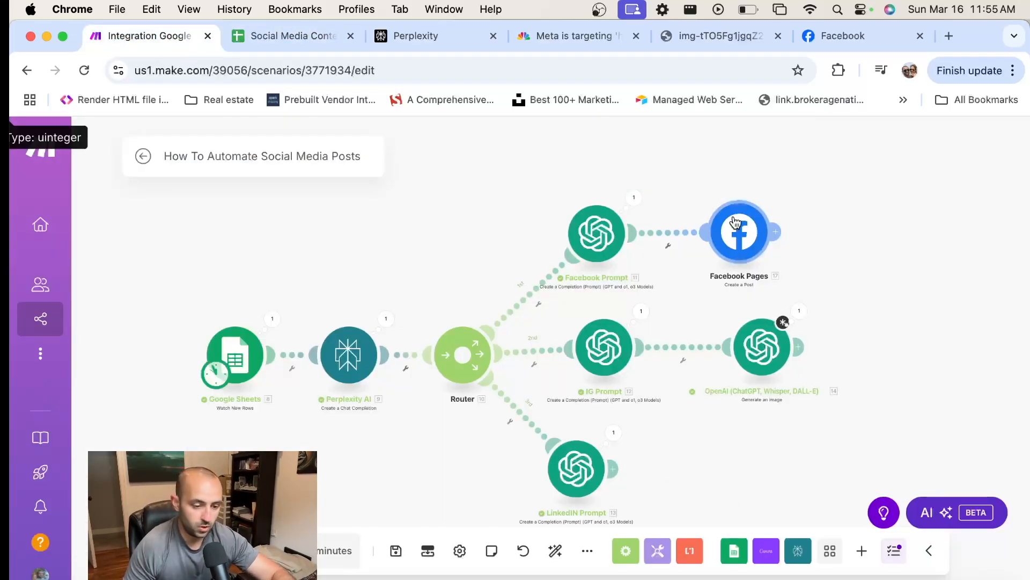
left_click_drag(895, 299, 784, 301)
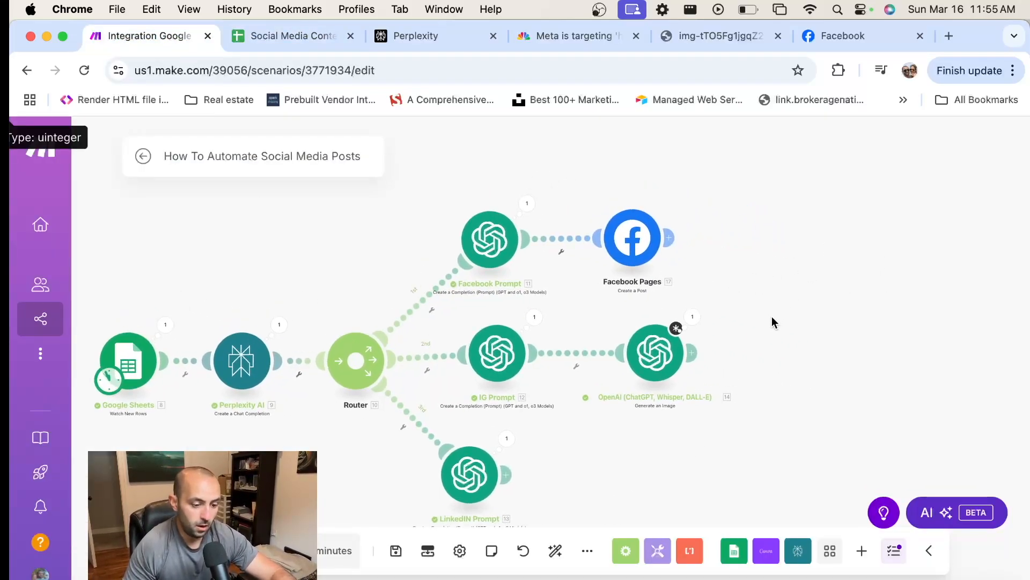
Add an Instagram for Business "Create a photo post" module after the OpenAI "Generate an Image" module
left_click(694, 354)
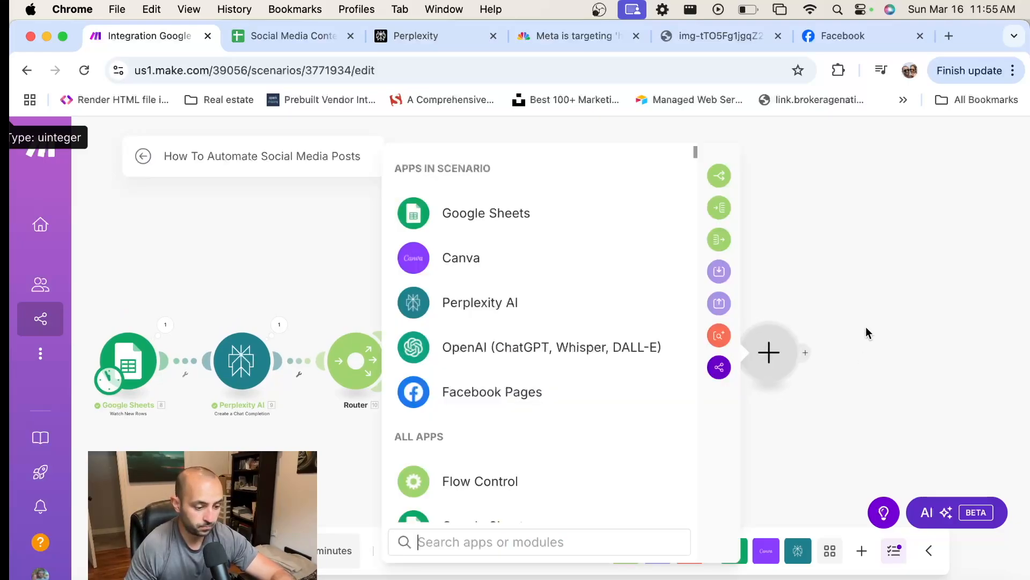
type("instagra")
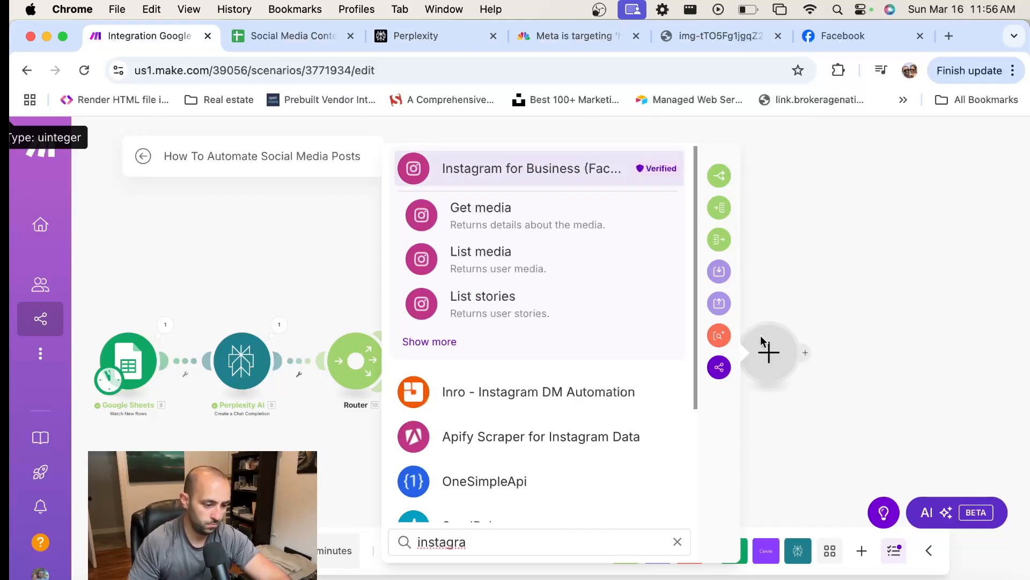
left_click(424, 340)
scroll(588, 316, "down", 3)
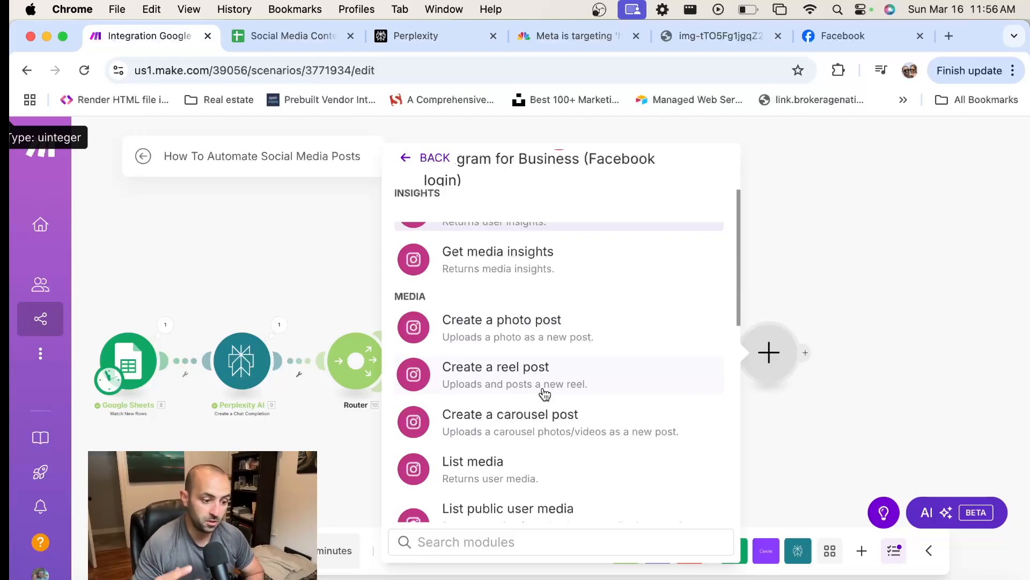
left_click(520, 329)
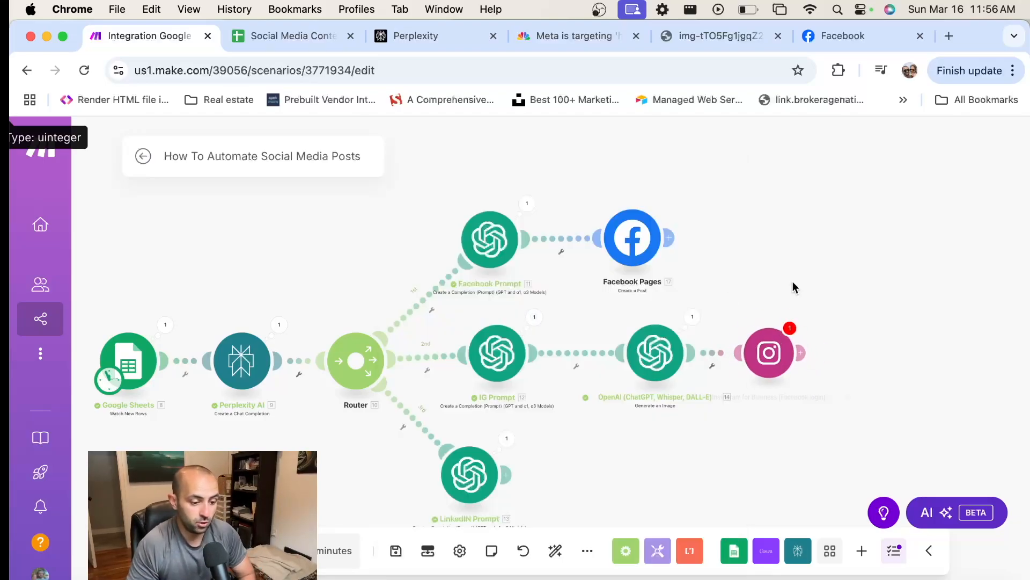
Try both "My Facebook connection" accounts in the Instagram module, checking the Page list for each, and select the first of the two
left_click(655, 348)
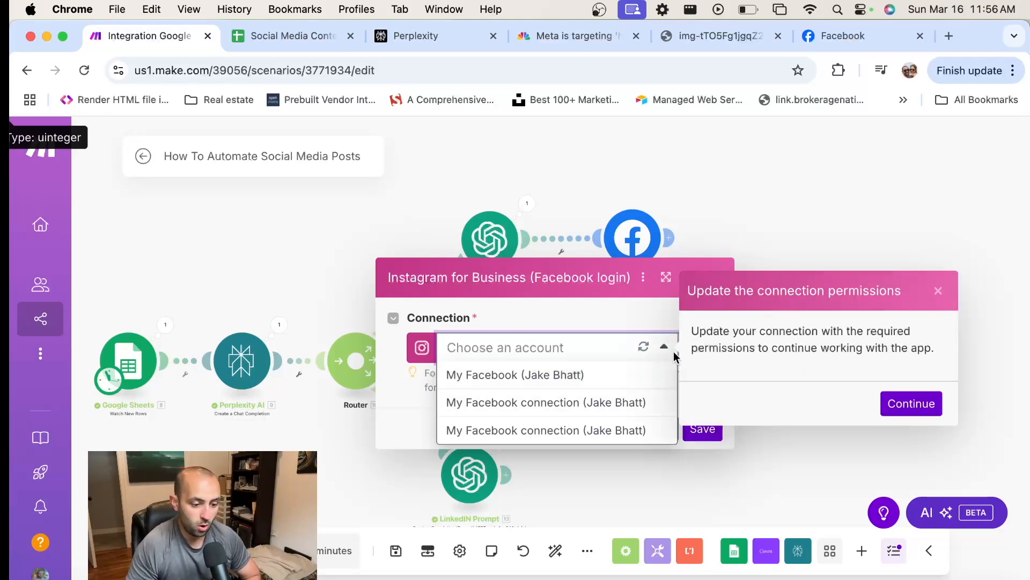
left_click(610, 409)
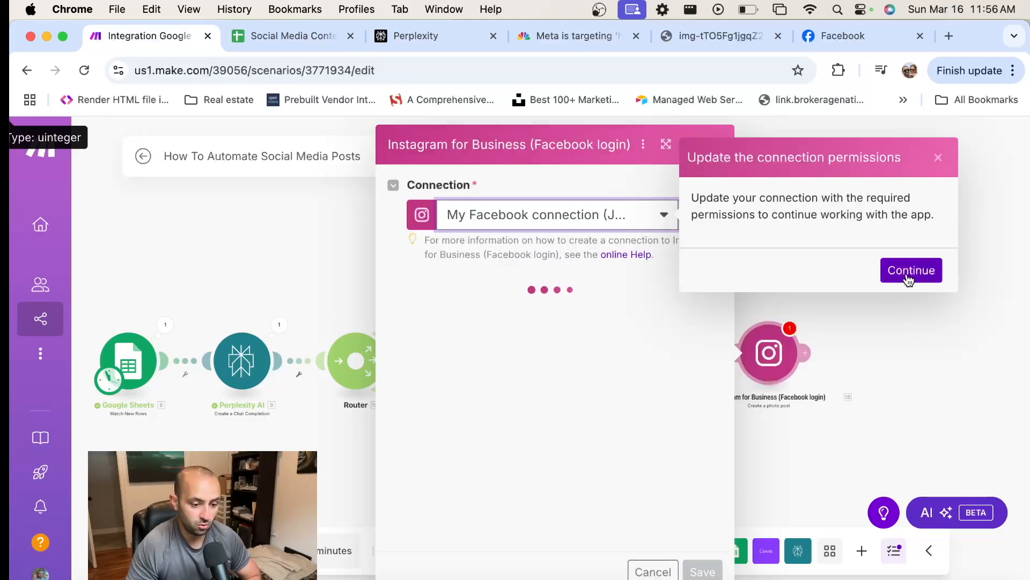
left_click(490, 321)
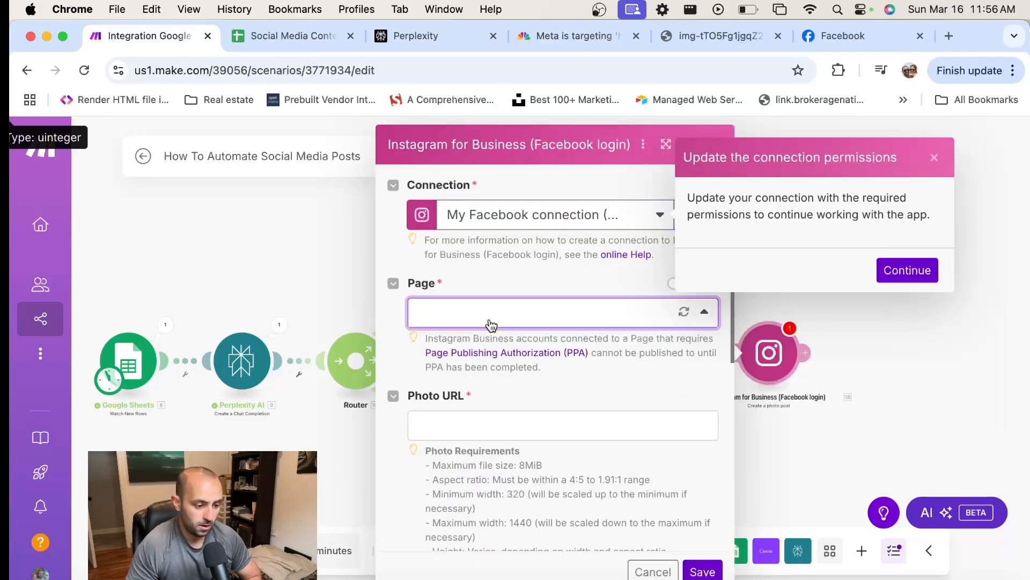
left_click(705, 318)
left_click(599, 220)
left_click(589, 298)
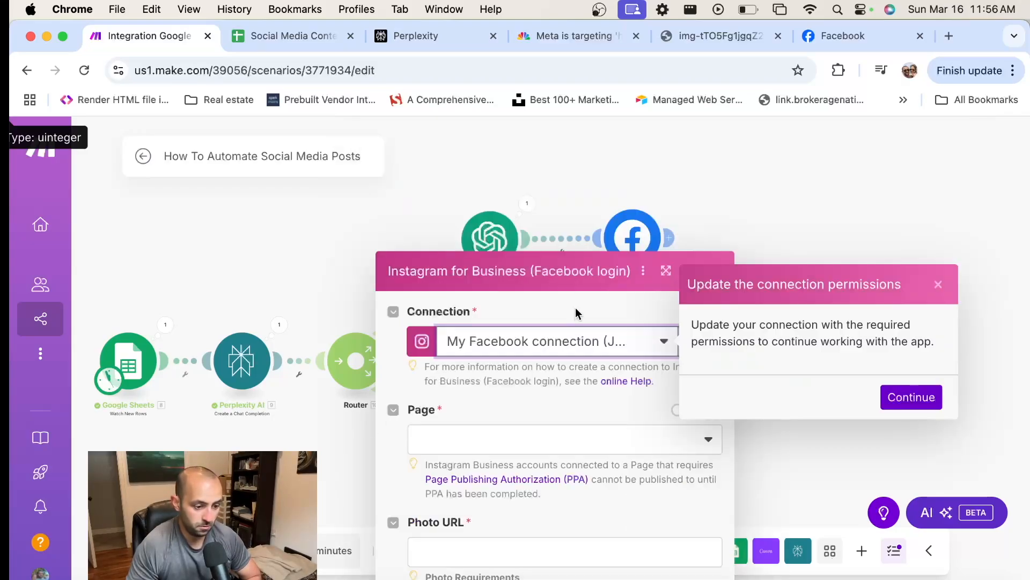
left_click(712, 316)
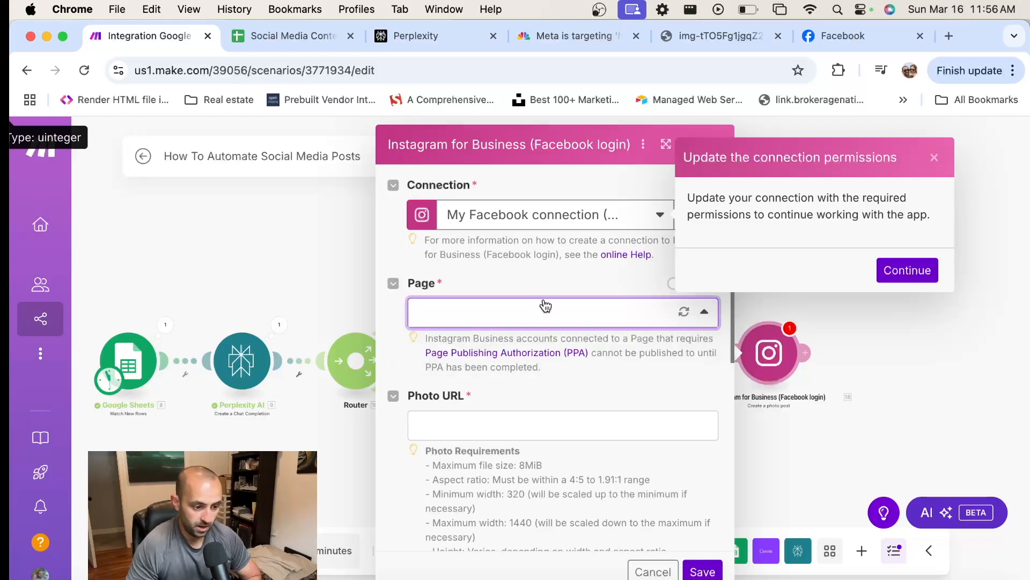
left_click(585, 212)
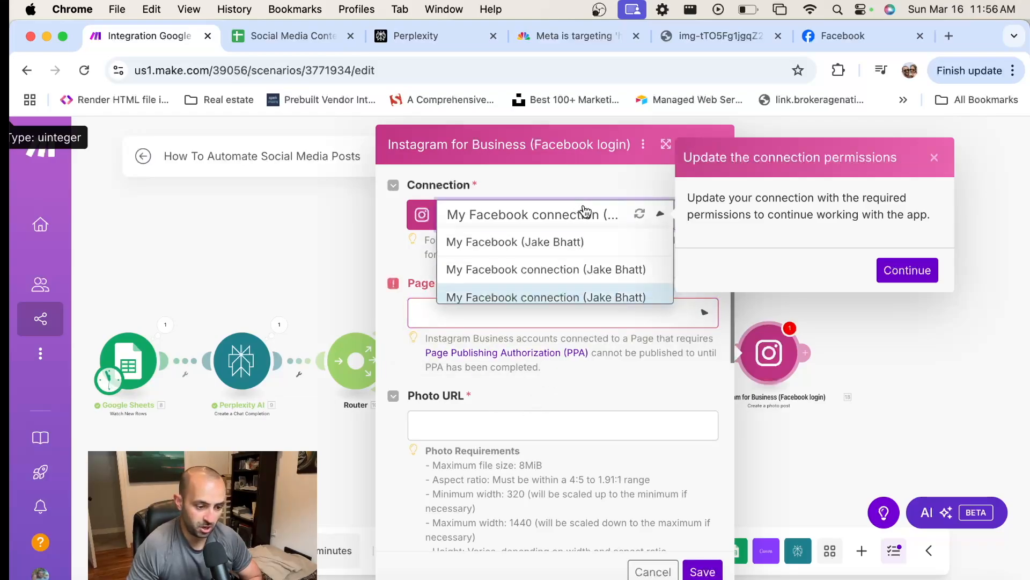
left_click(554, 278)
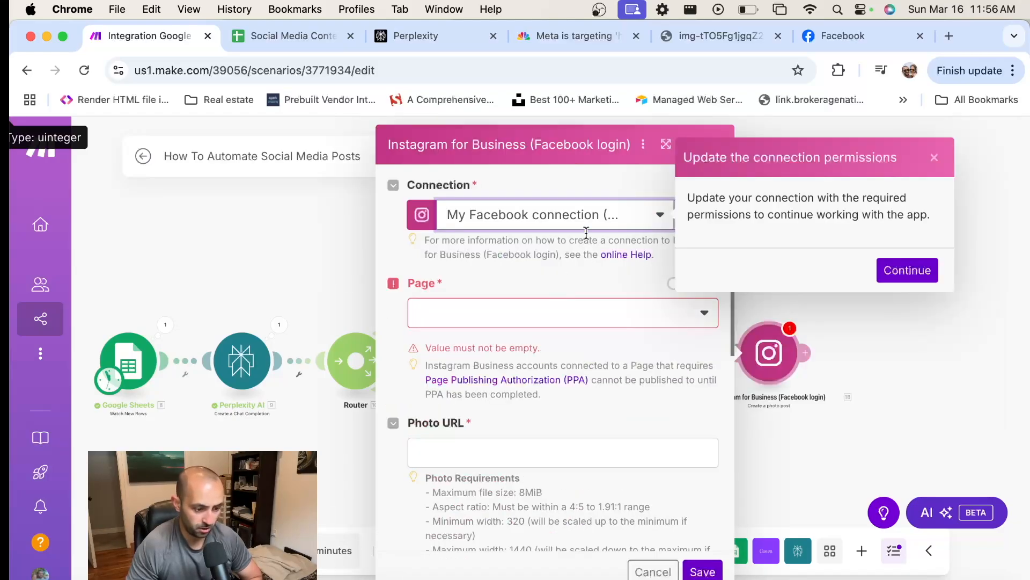
left_click(702, 316)
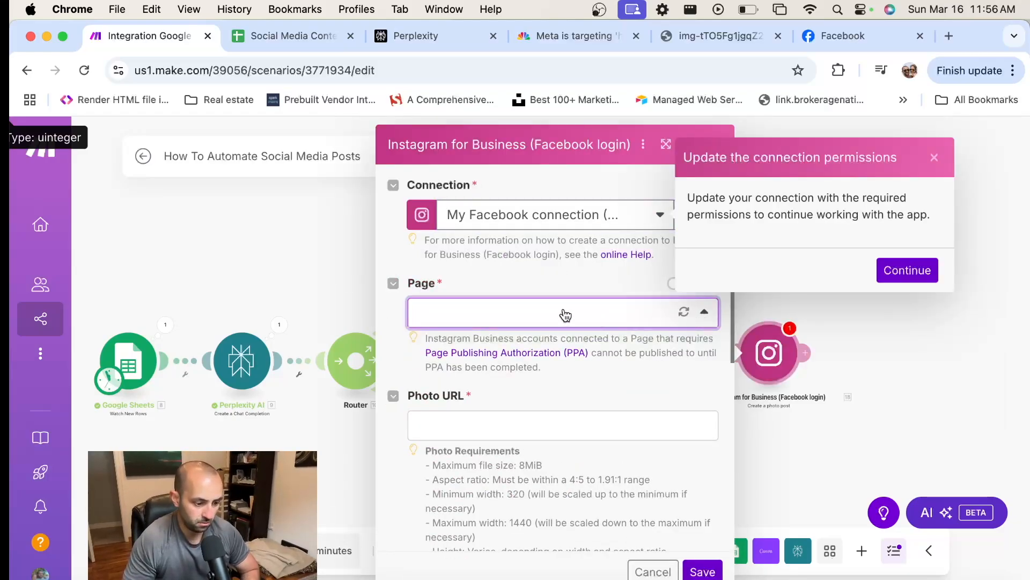
Map the Instagram module's Photo URL to the URL in the Data[] output of the OpenAI "Generate an Image" module
scroll(562, 349, "down", 3)
left_click(514, 310)
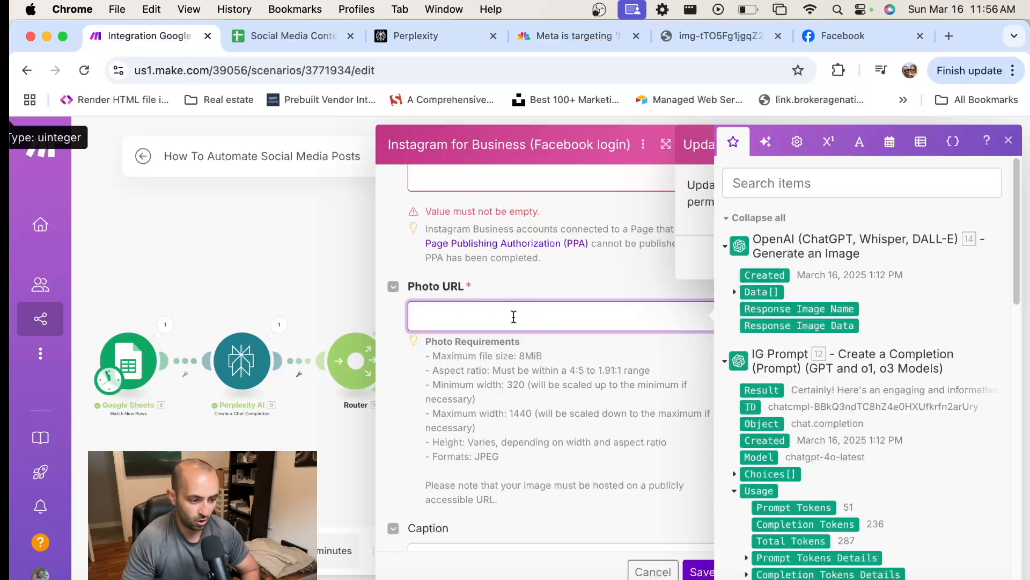
scroll(925, 406, "down", 3)
scroll(880, 399, "up", 1)
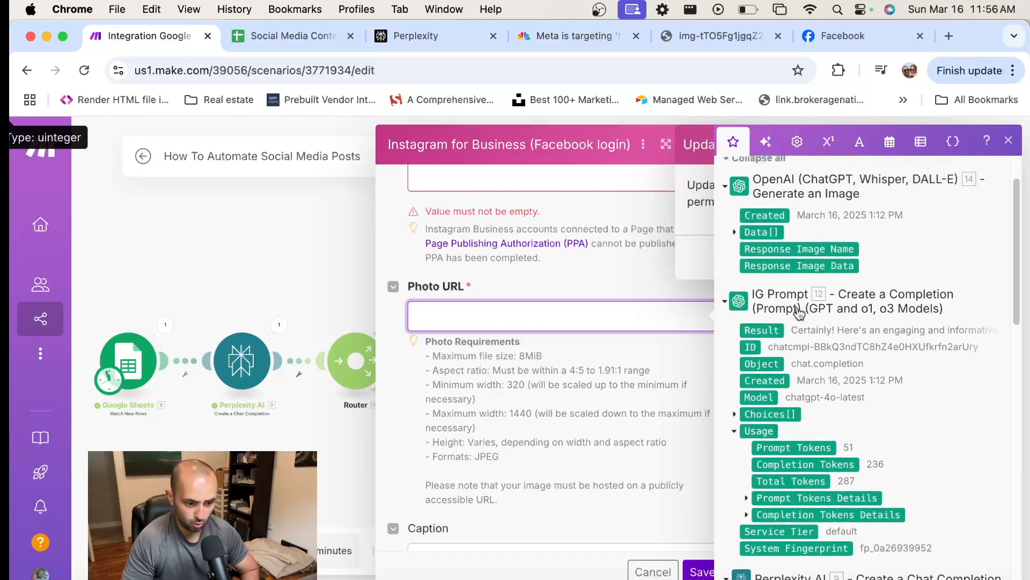
scroll(821, 359, "down", 3)
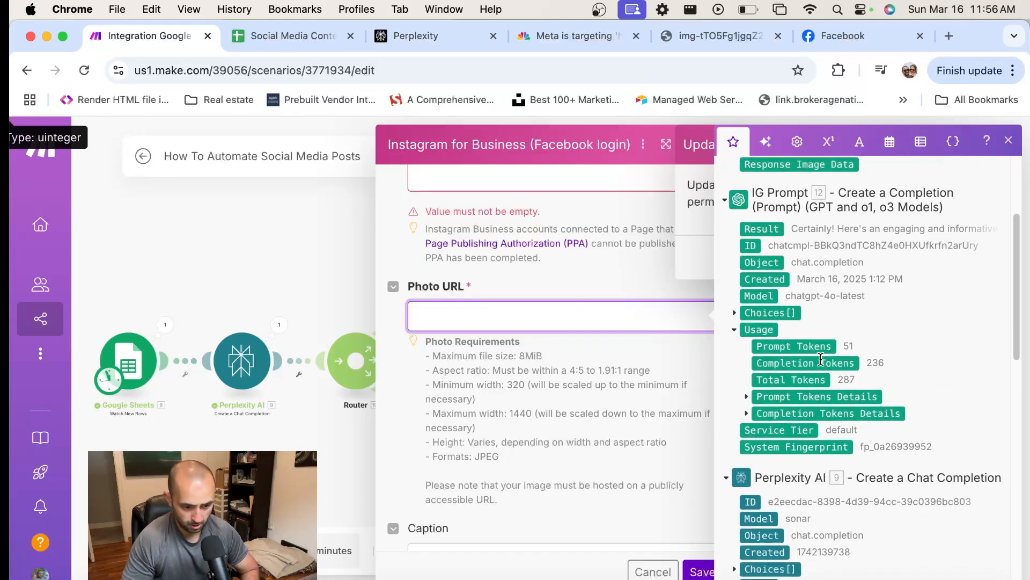
scroll(821, 359, "down", 10)
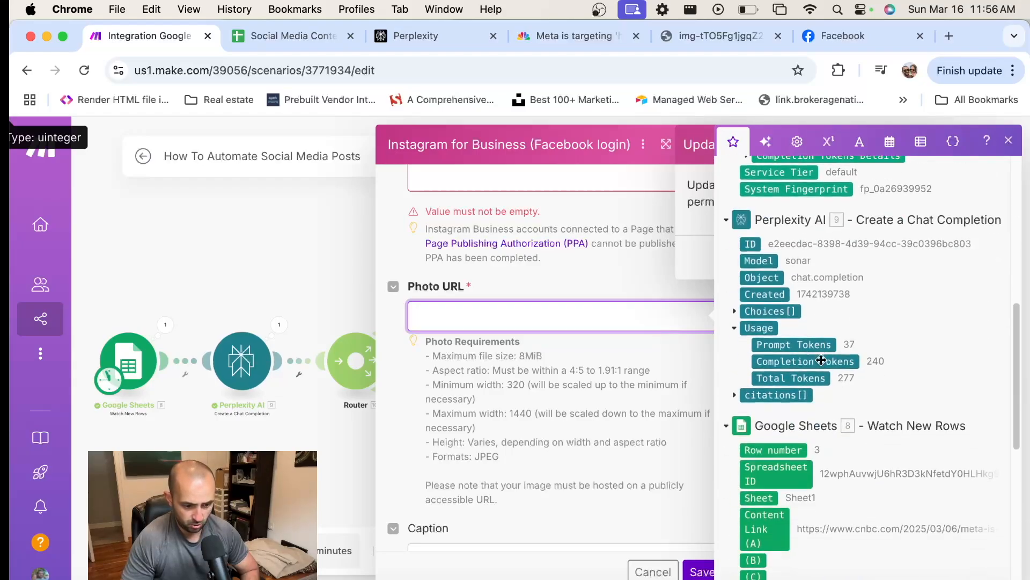
scroll(821, 359, "up", 10)
scroll(822, 358, "down", 2)
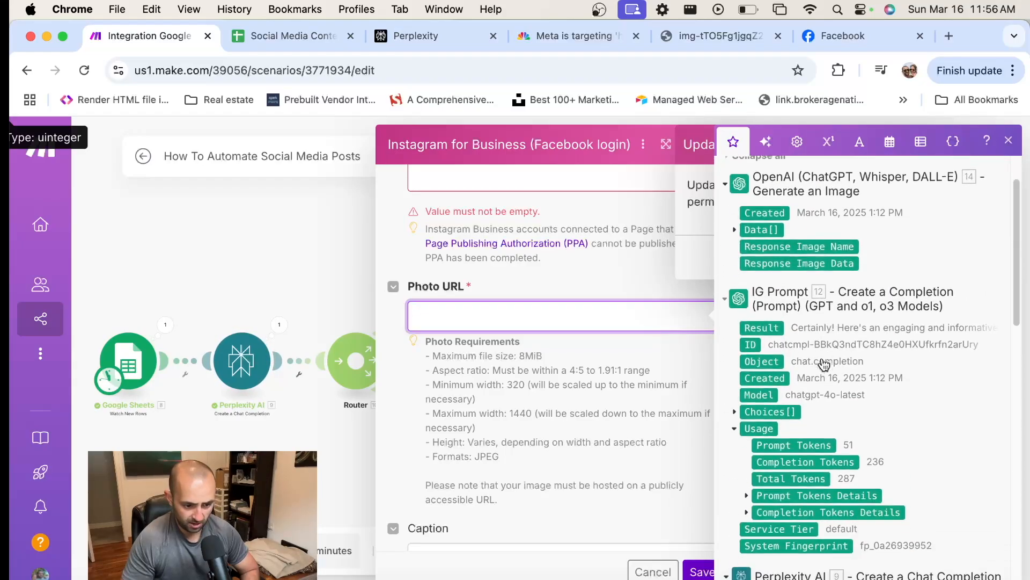
scroll(822, 359, "up", 3)
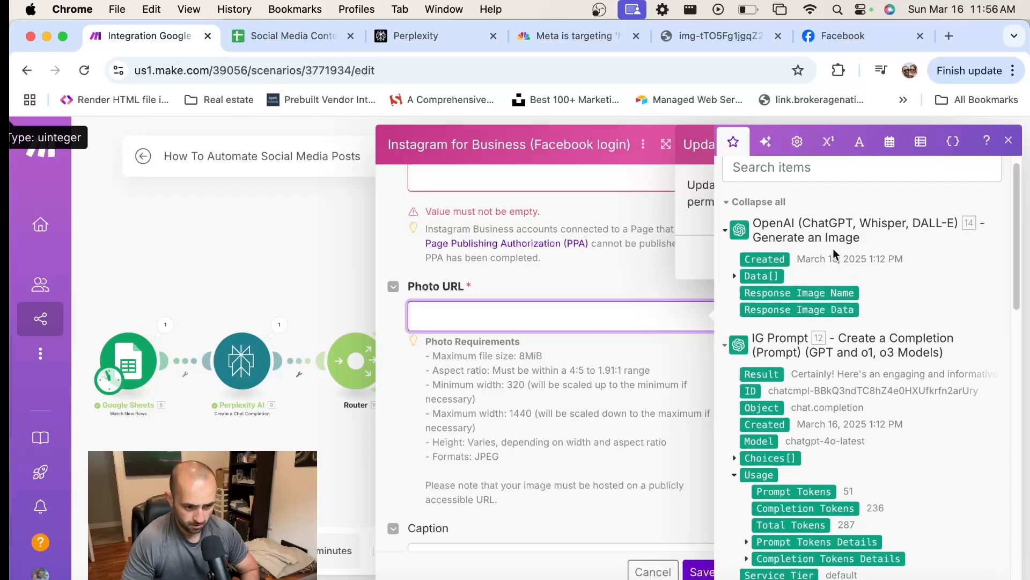
left_click(734, 275)
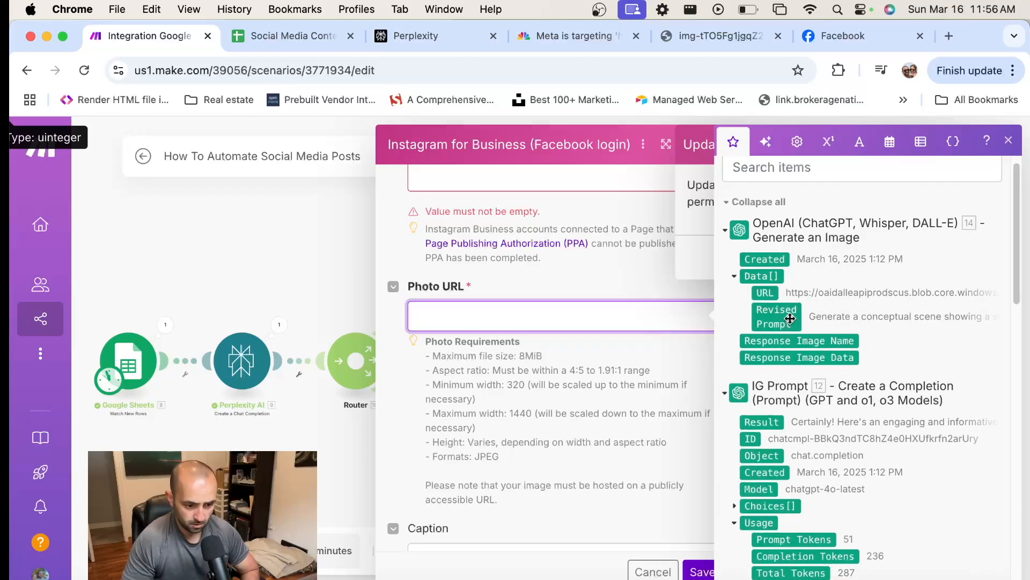
left_click(766, 292)
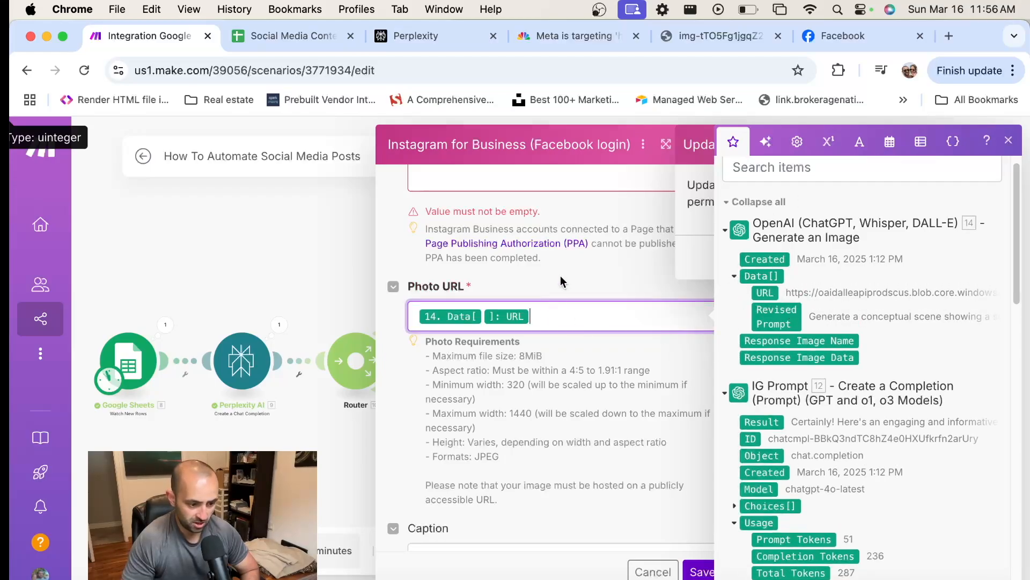
Map the Instagram post's Caption to the IG Prompt module's Choices[] Message Content output and save the module settings
scroll(557, 329, "down", 4)
left_click(553, 379)
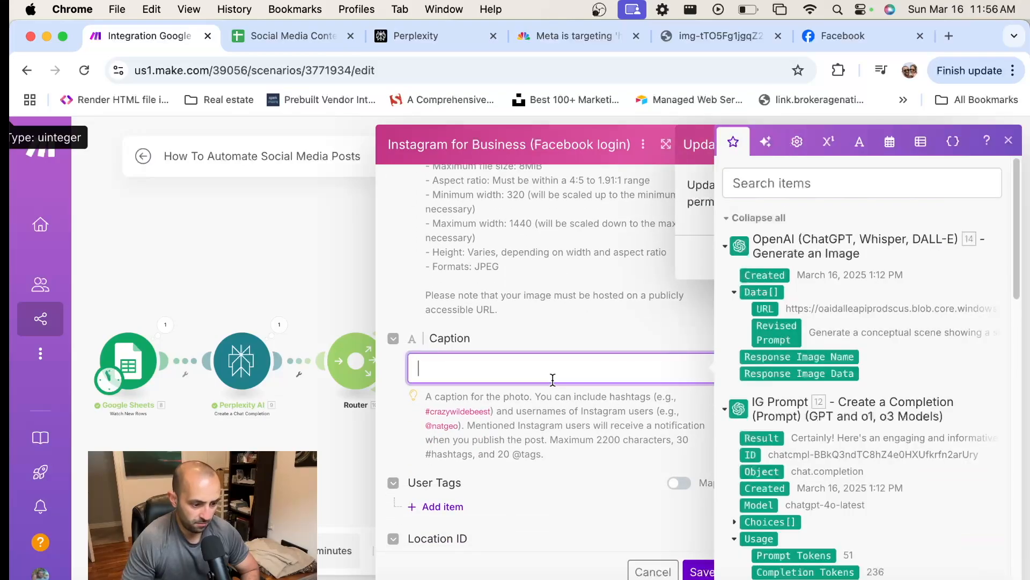
scroll(757, 314, "down", 4)
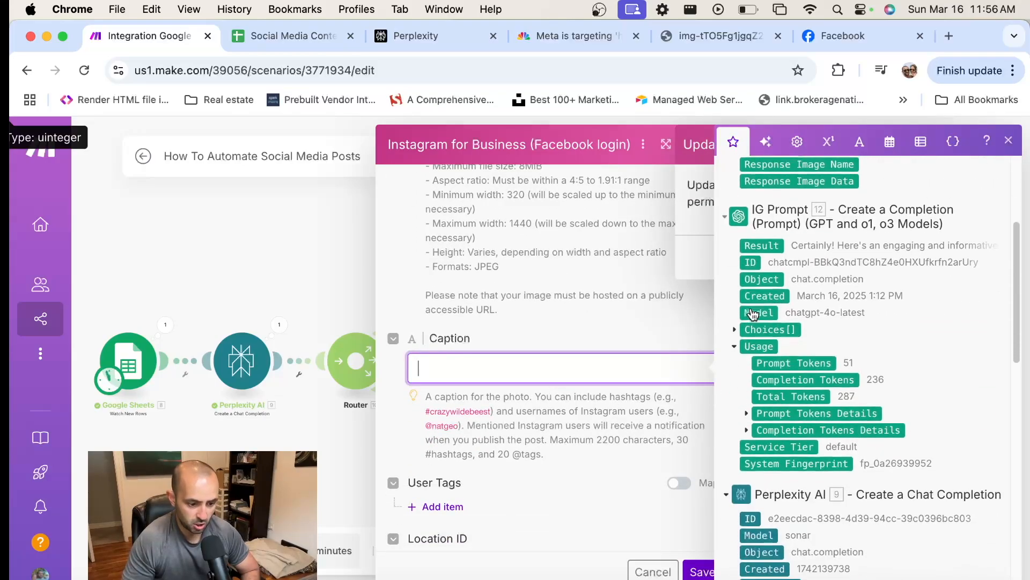
left_click(734, 330)
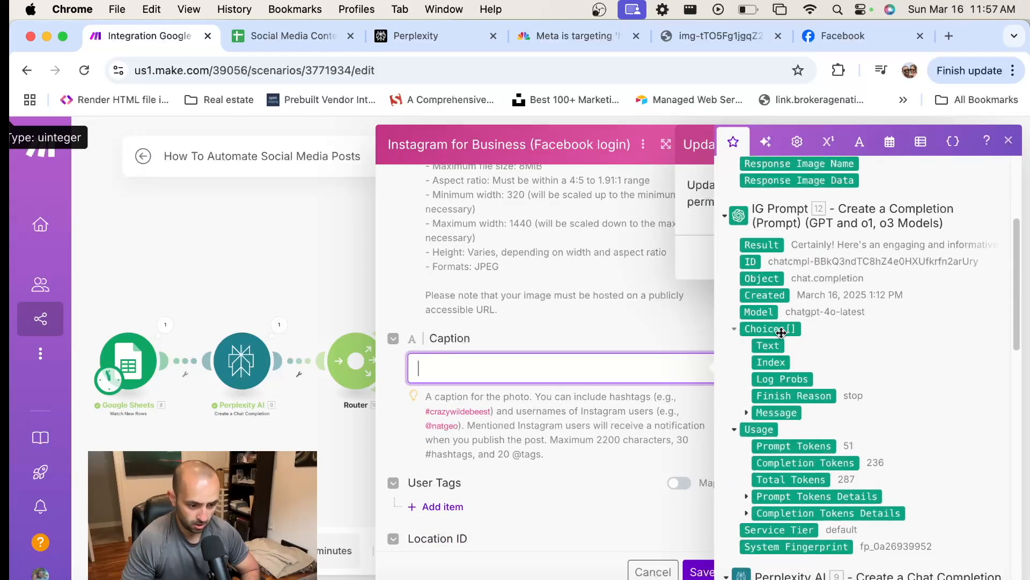
left_click(746, 412)
scroll(840, 375, "down", 2)
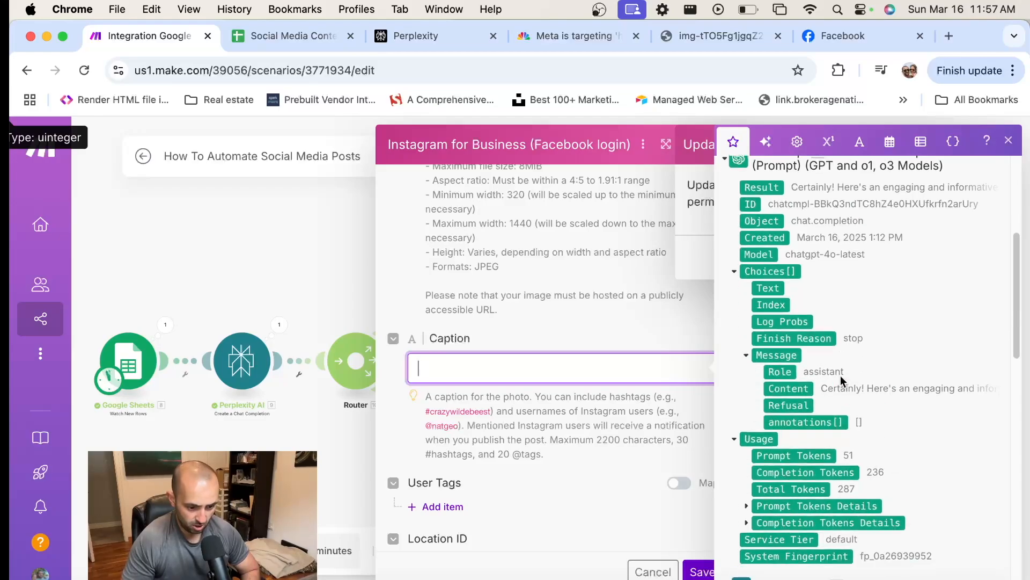
scroll(931, 381, "up", 1)
left_click(789, 385)
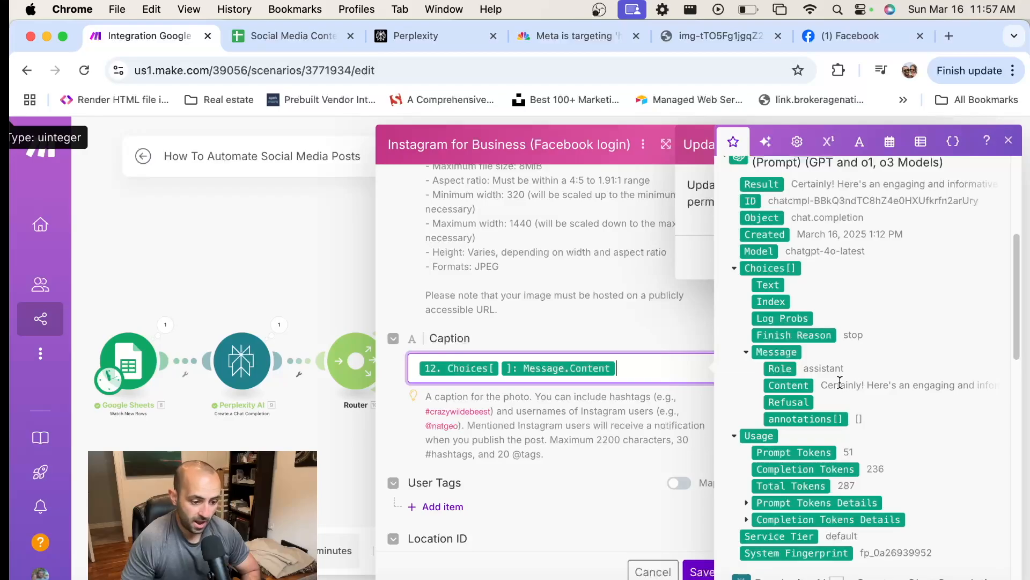
scroll(595, 404, "down", 2)
scroll(545, 371, "down", 1)
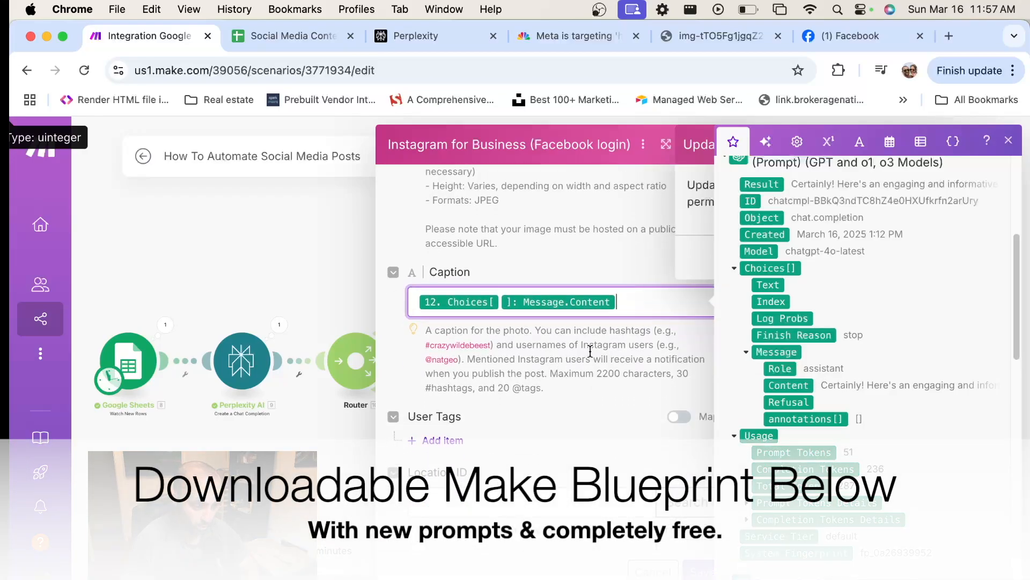
left_click(596, 348)
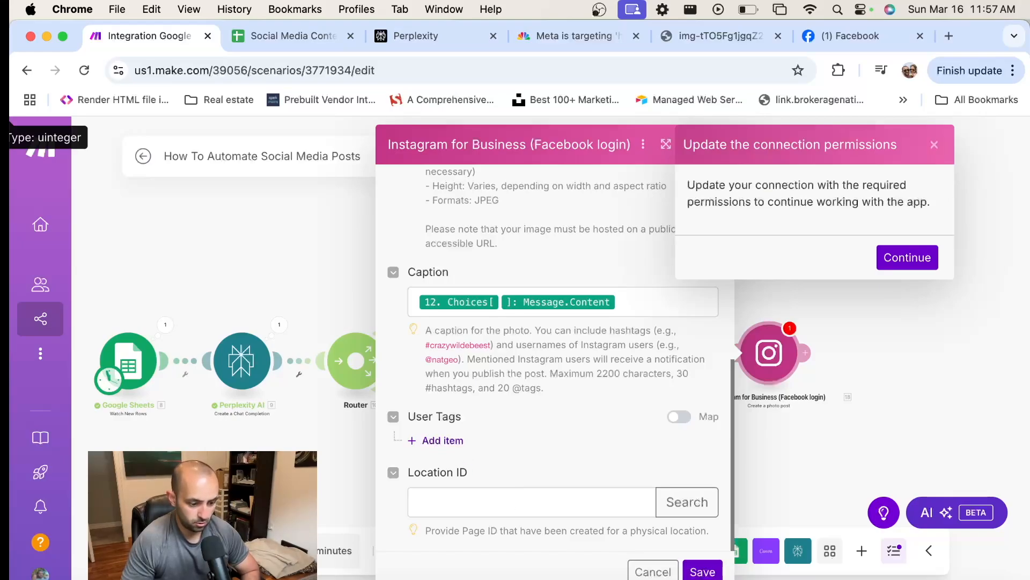
left_click(714, 572)
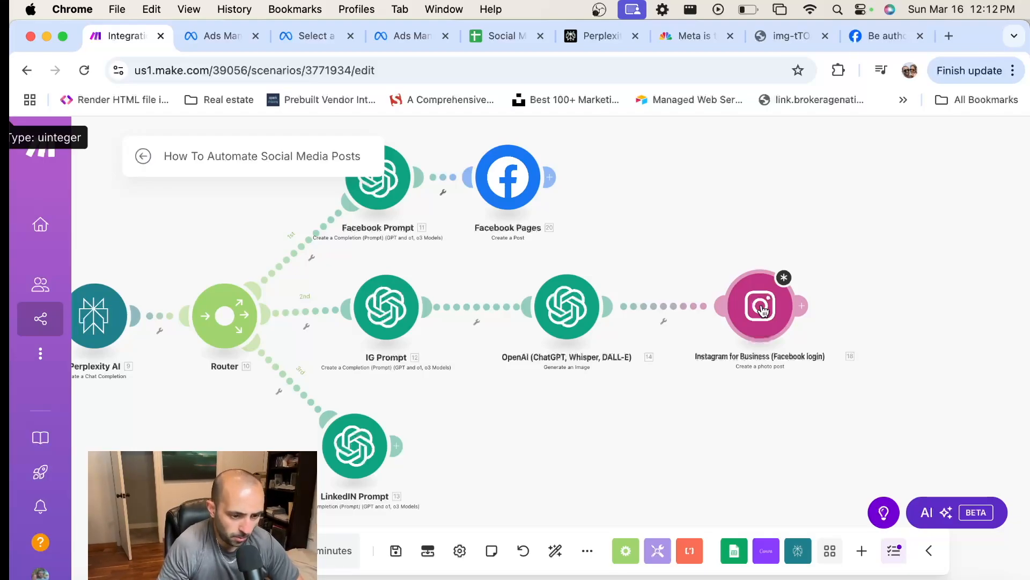
Reopen the Instagram for Business module's settings
left_click(762, 310)
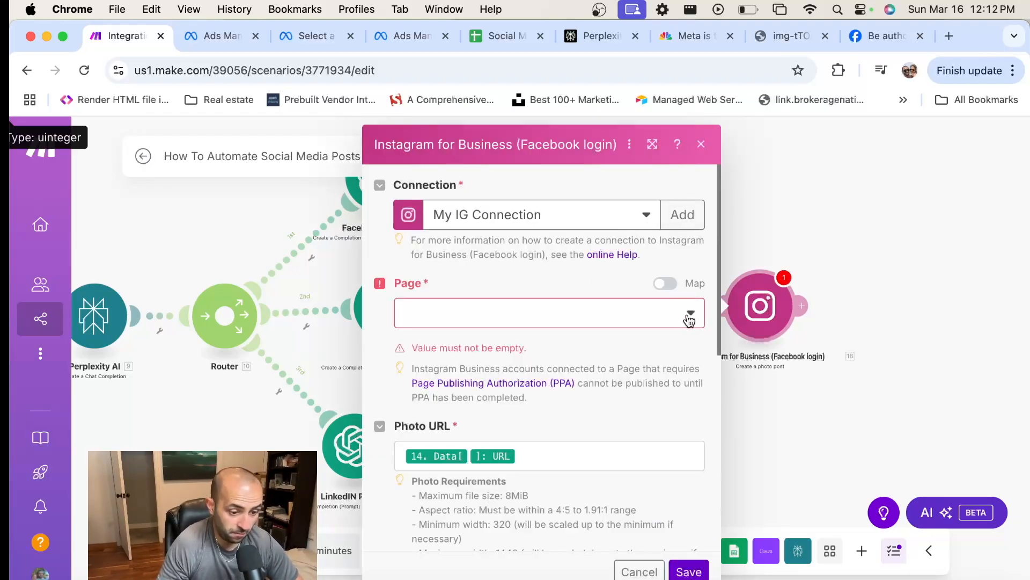
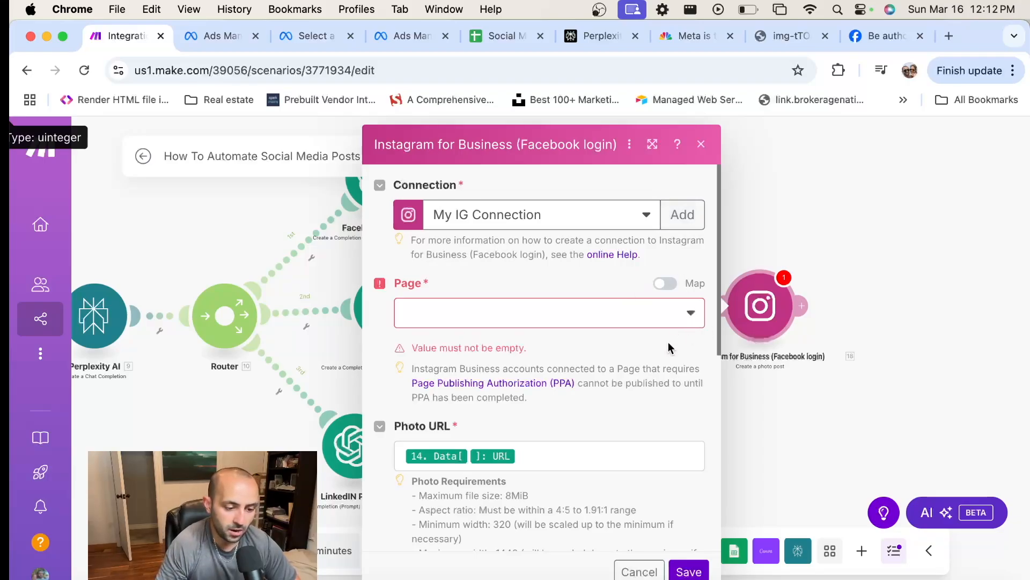
Review the Instagram module's Page, Photo URL and Caption settings and close its settings dialog
scroll(598, 349, "down", 4)
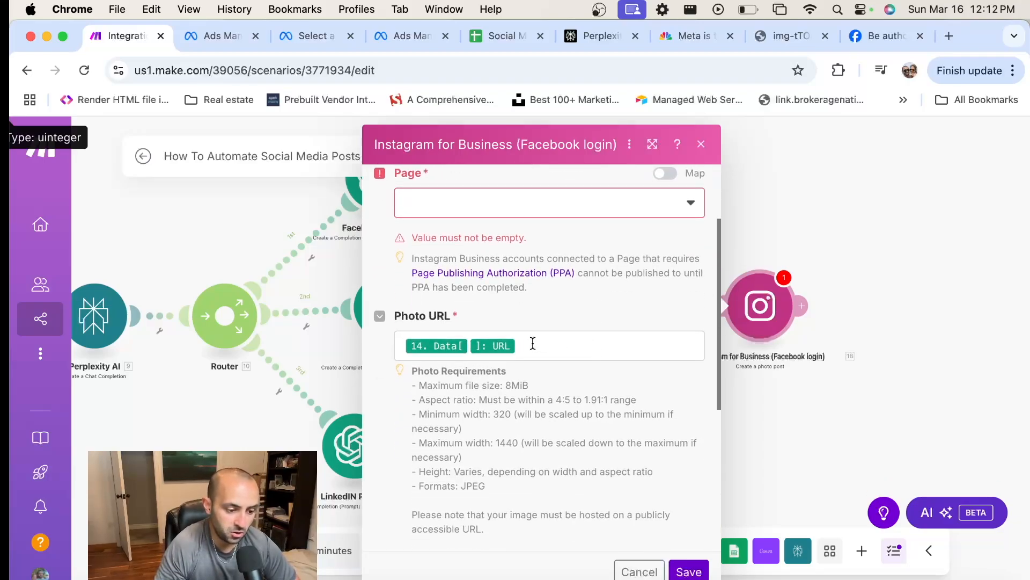
scroll(510, 354, "down", 6)
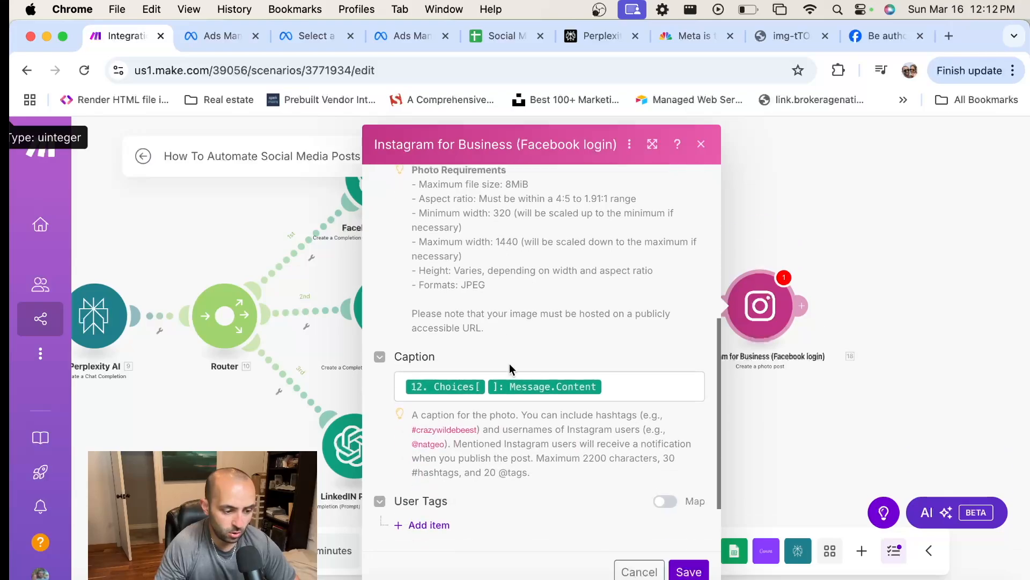
scroll(628, 383, "down", 3)
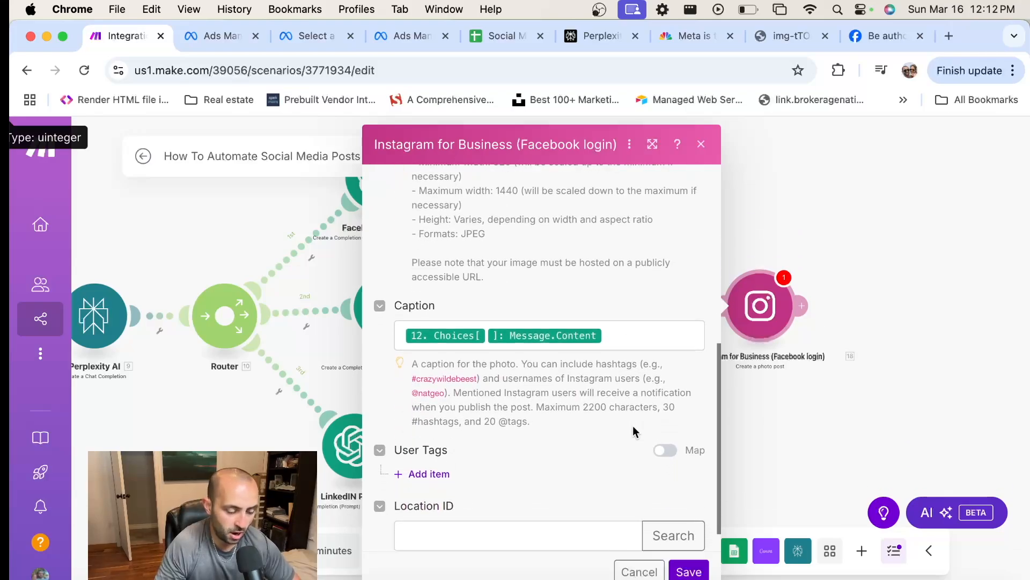
scroll(630, 429, "up", 1)
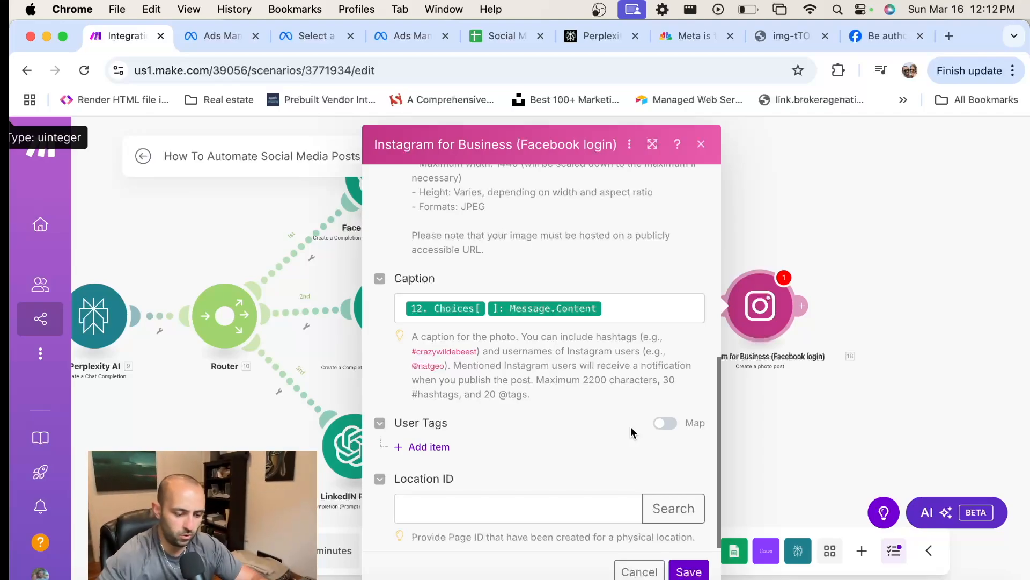
left_click(405, 579)
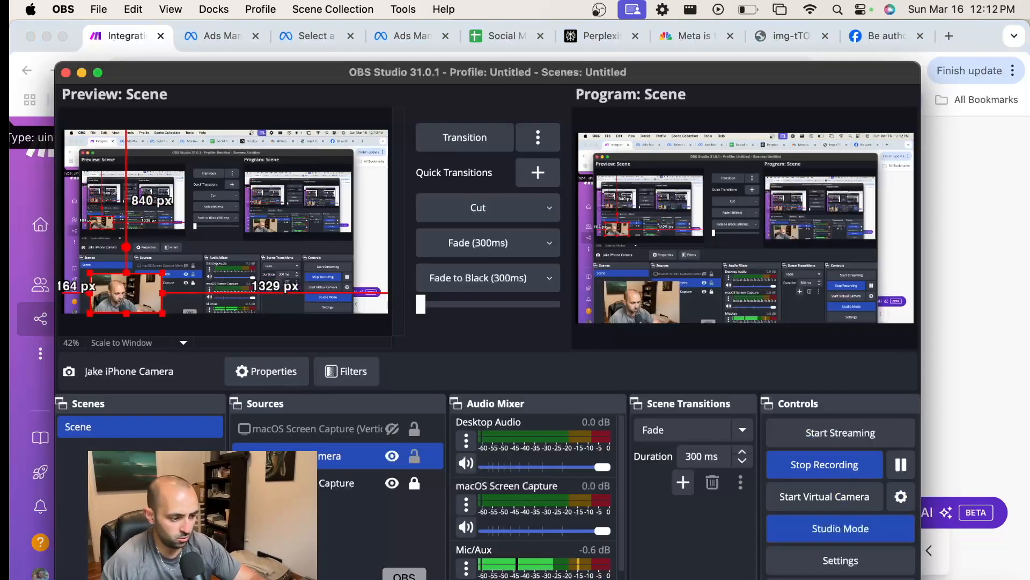
left_click(949, 302)
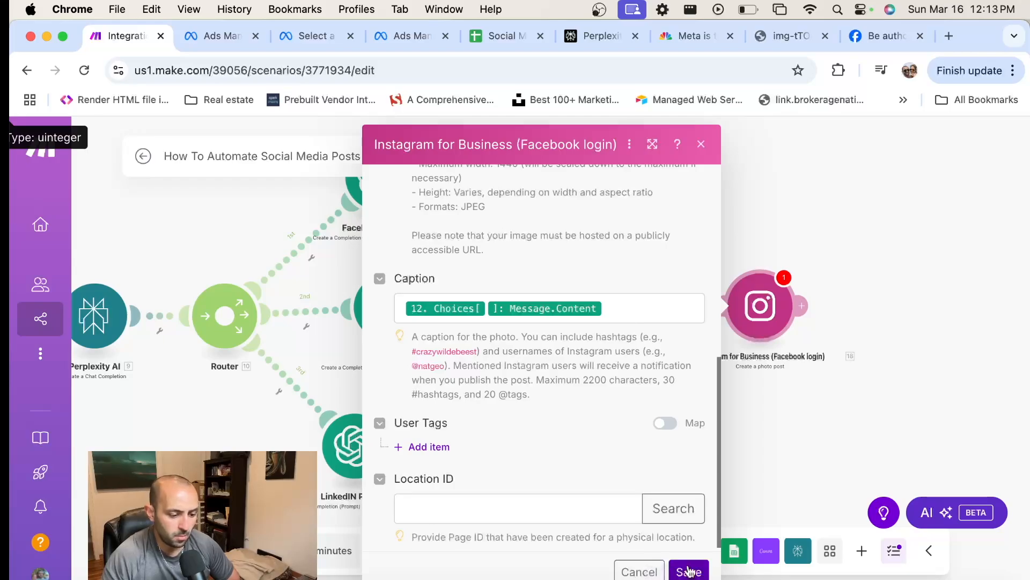
left_click(702, 143)
Add a LinkedIn "Create a User Text Post" module after the LinkedIN Prompt module
left_click_drag(588, 443, 592, 360)
left_click(401, 362)
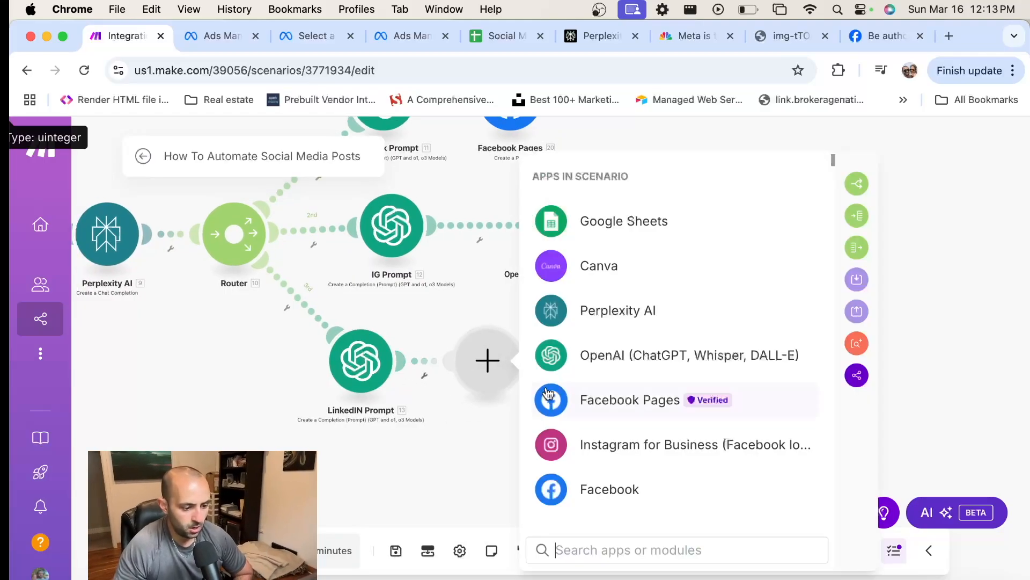
type("limke")
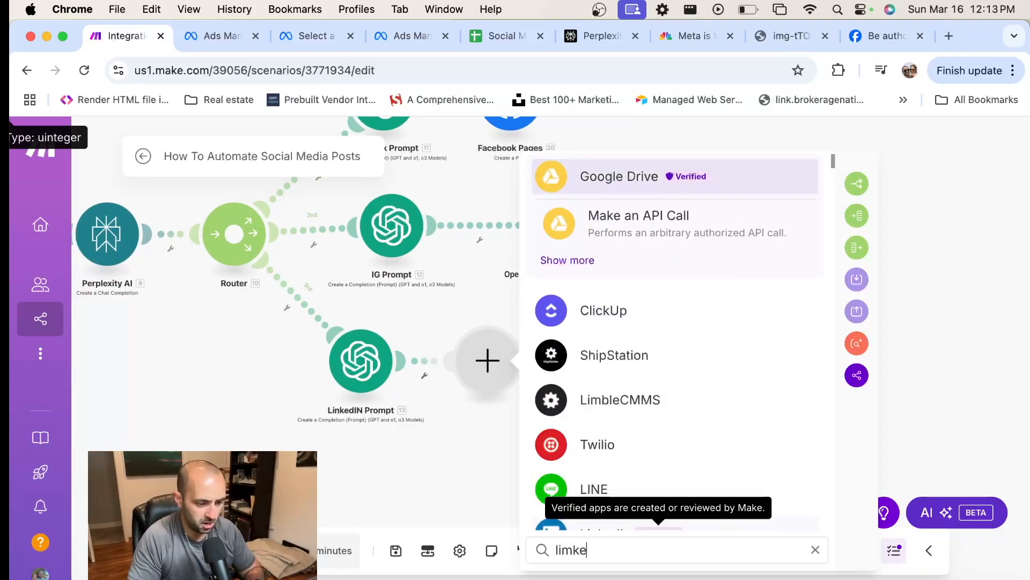
key("BackSpace")
key("BackSpace")
key("BackSpace")
type("nked")
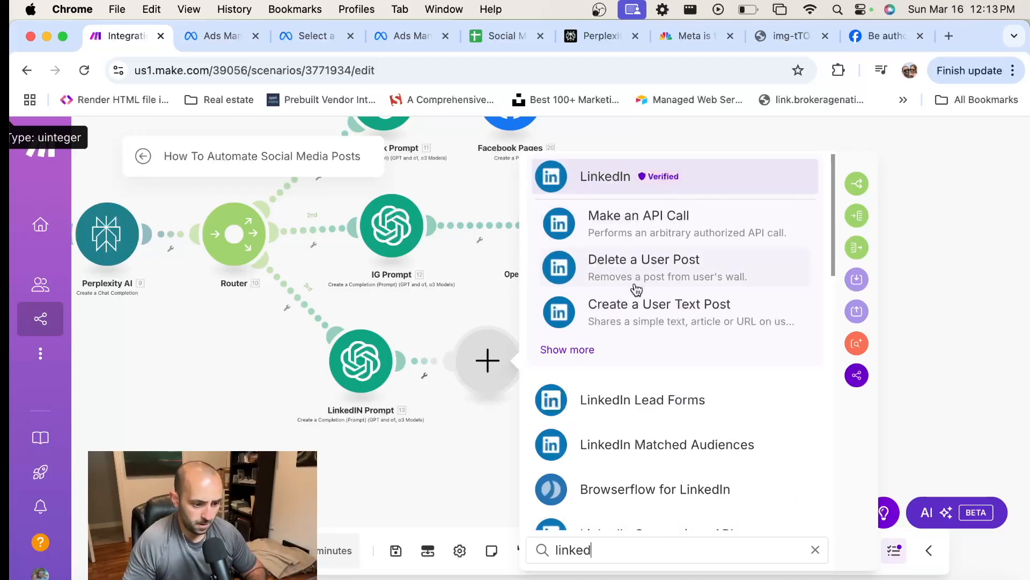
left_click(572, 344)
scroll(668, 279, "down", 3)
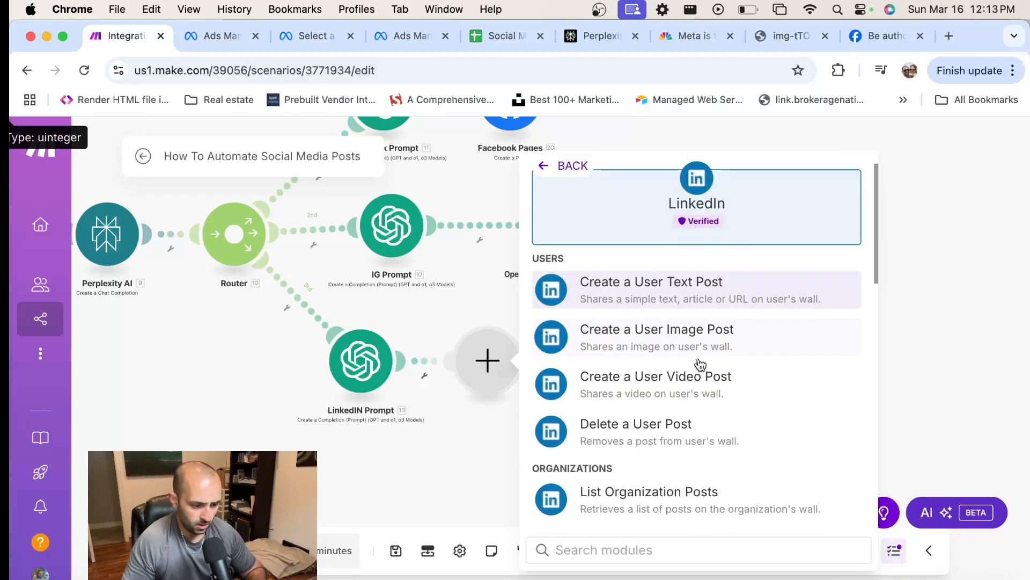
scroll(700, 363, "down", 7)
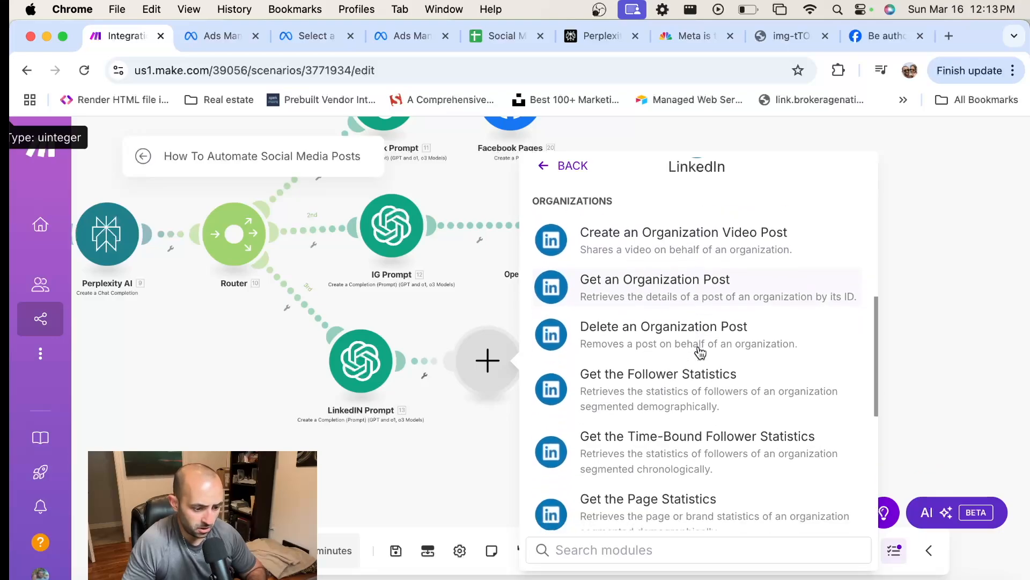
scroll(700, 349, "up", 8)
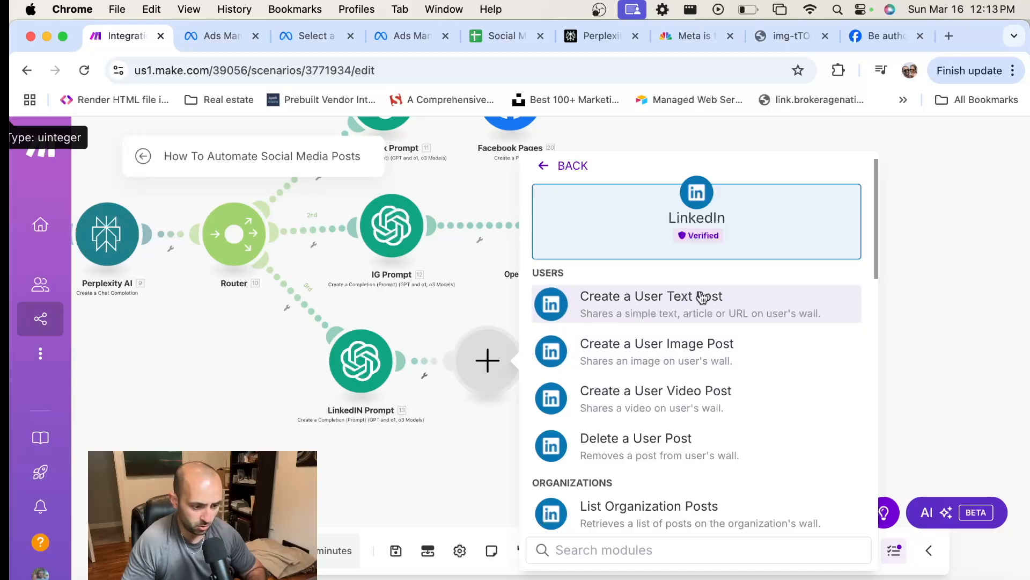
left_click(697, 299)
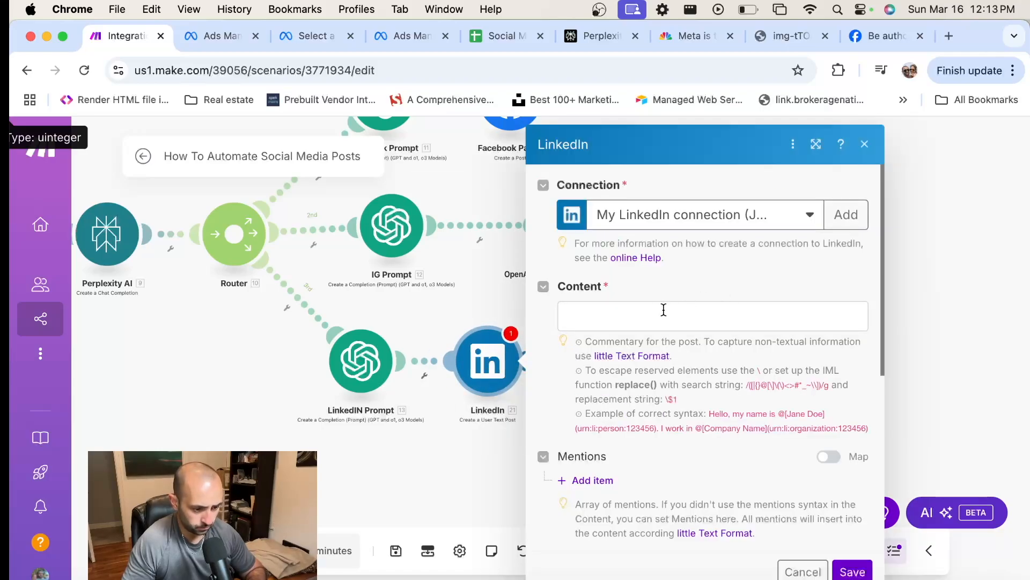
Map the LinkedIn post's Content to the LinkedIN Prompt module's Choices[] Message Content output
left_click(663, 310)
scroll(389, 387, "down", 10)
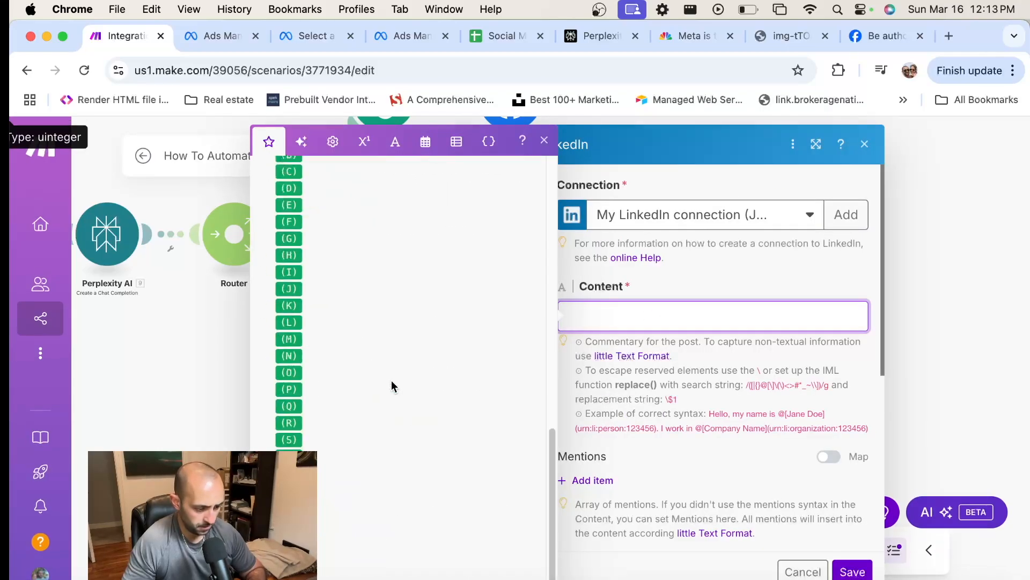
scroll(392, 379, "up", 10)
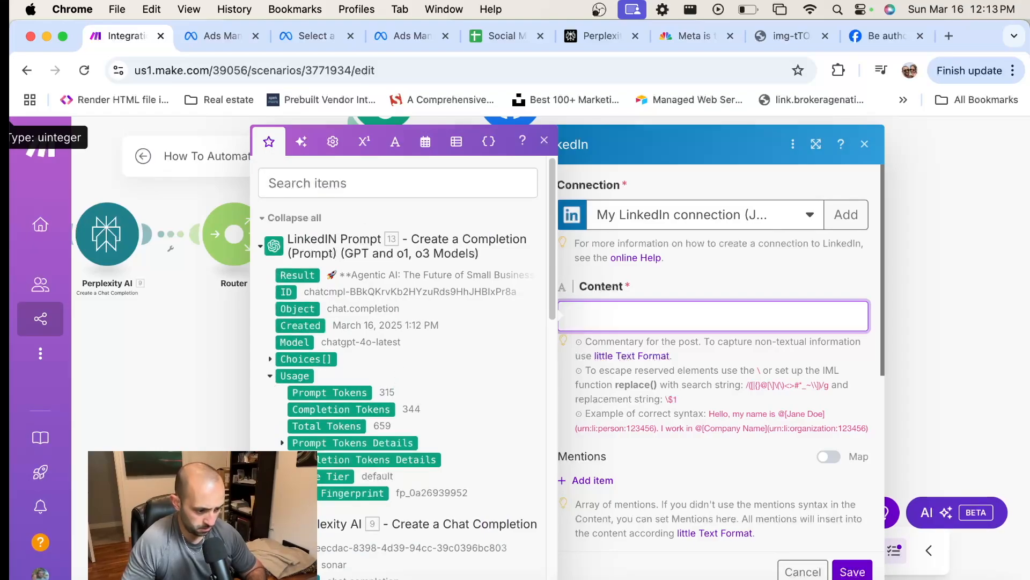
left_click(270, 359)
scroll(275, 427, "down", 1)
left_click(282, 421)
scroll(444, 370, "down", 2)
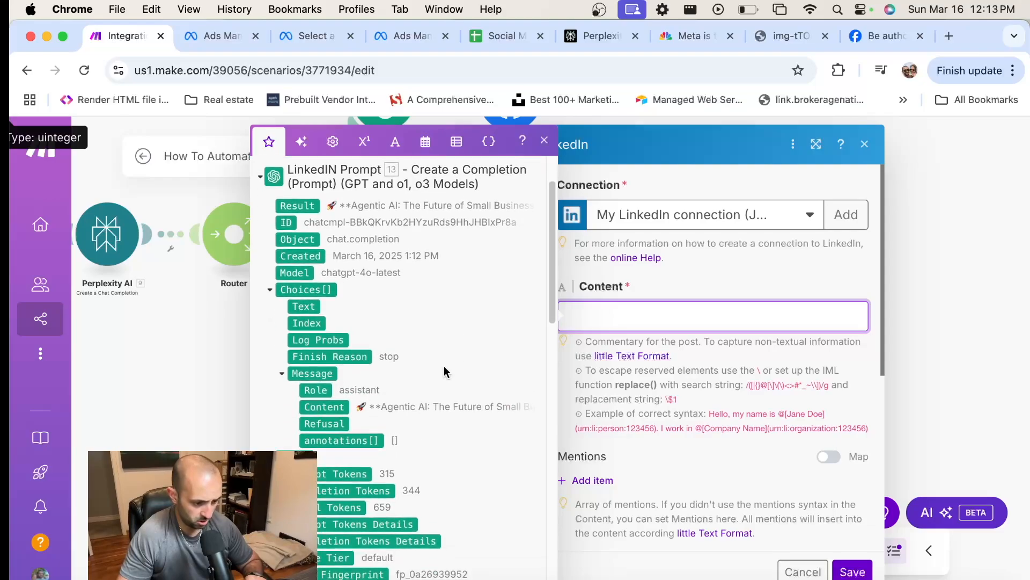
left_click(324, 406)
left_click(797, 278)
Try the Article media type for the LinkedIn post and clear the Media Type selection
scroll(800, 349, "down", 5)
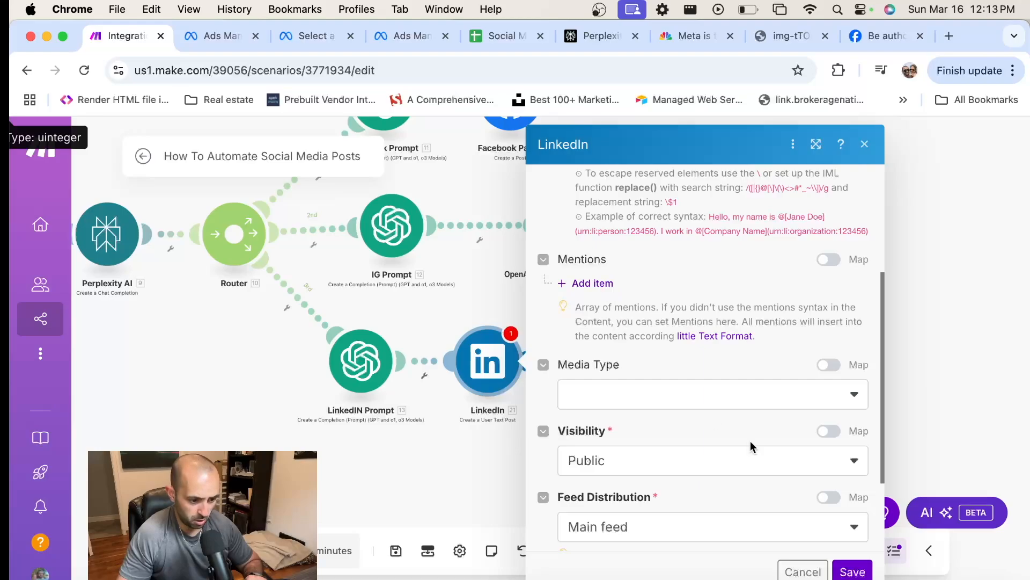
left_click(857, 393)
left_click(631, 420)
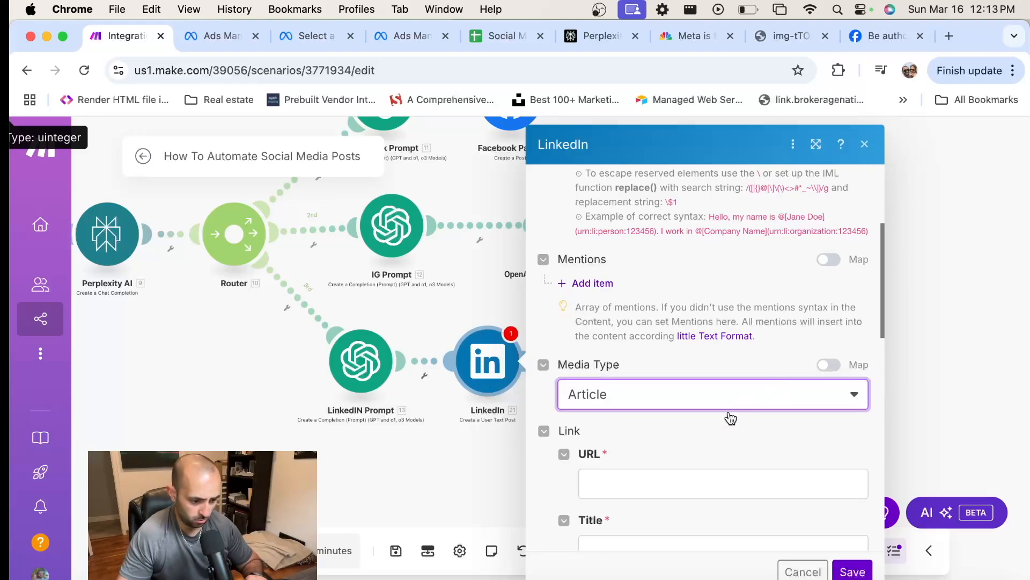
left_click(839, 395)
left_click(647, 393)
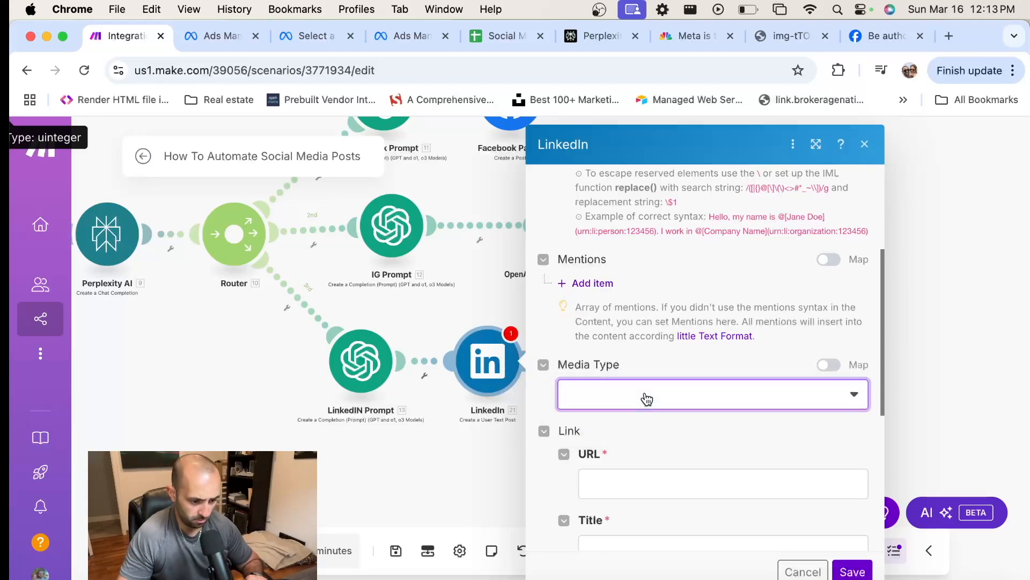
Set the LinkedIn post's visibility to Public, keep the existing LinkedIn connection, and save the module settings
scroll(752, 416, "down", 2)
left_click(627, 376)
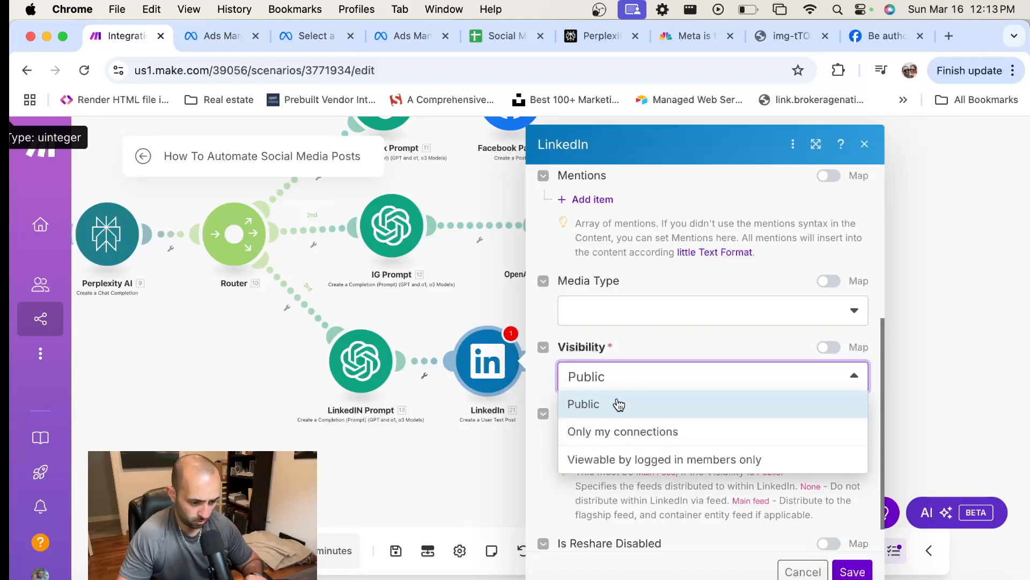
left_click(617, 404)
scroll(668, 349, "down", 1)
scroll(673, 359, "up", 6)
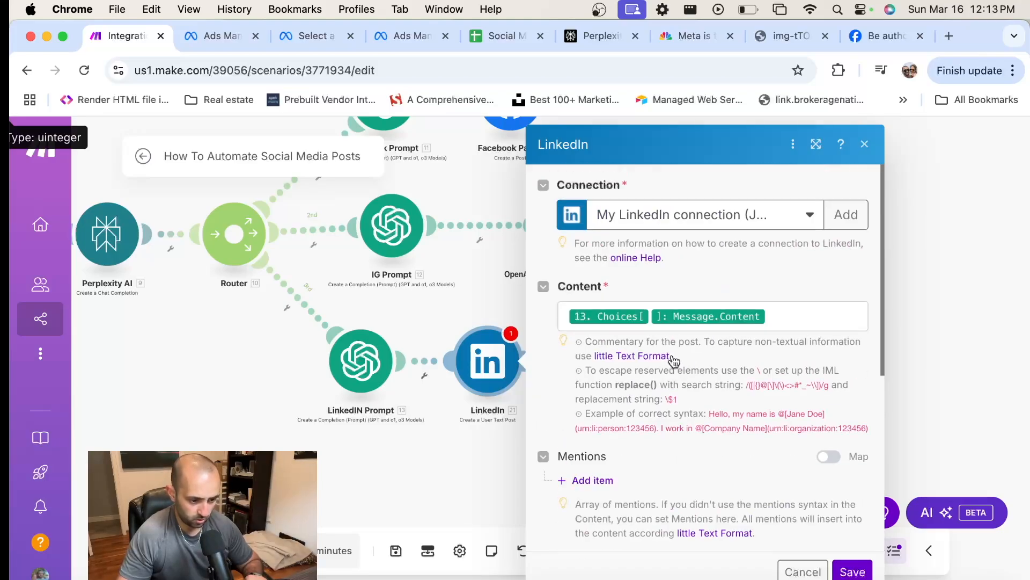
left_click(794, 230)
left_click(783, 240)
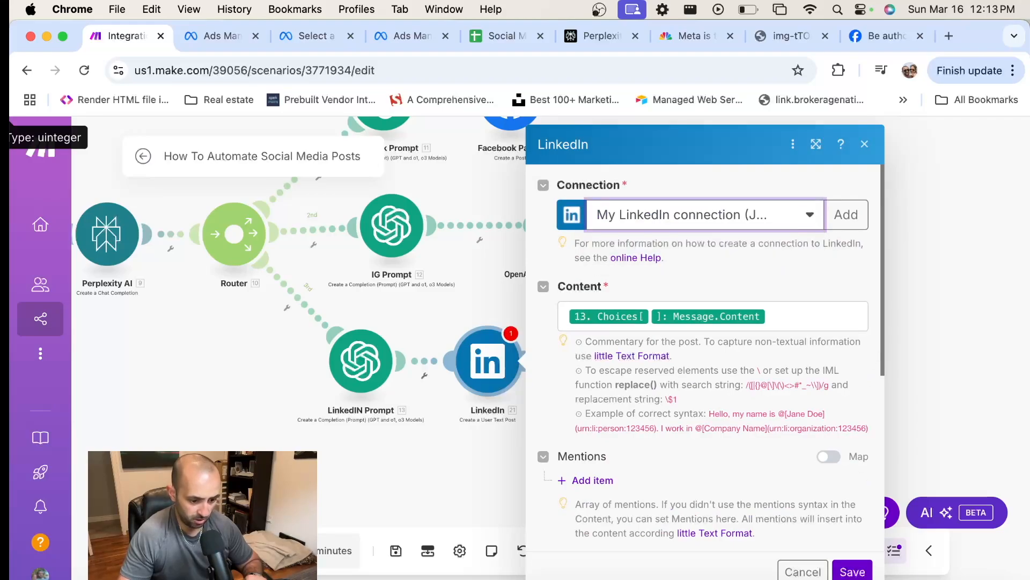
left_click(852, 567)
Move the LinkedIn module farther from the LinkedIN Prompt module and save the scenario despite the Instagram warning
left_click_drag(473, 361, 530, 360)
left_click(396, 550)
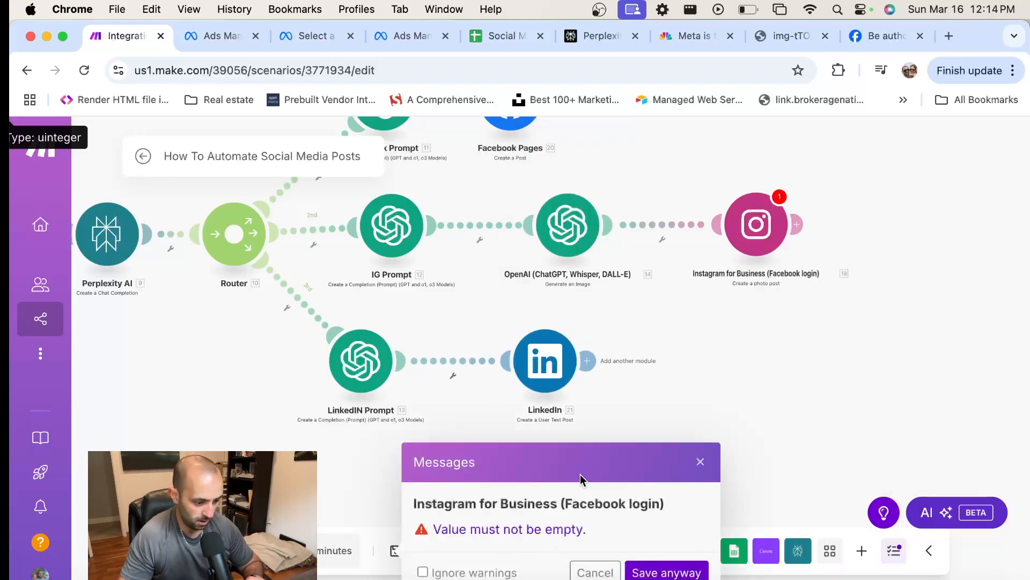
left_click(672, 571)
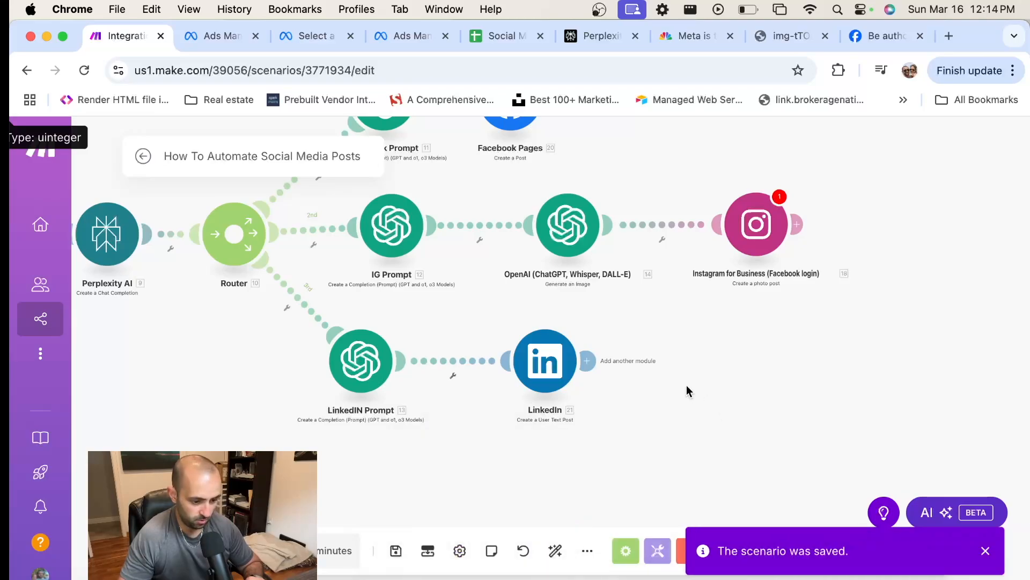
Auto-align all modules of the scenario on the canvas
scroll(715, 404, "down", 3)
scroll(715, 403, "down", 2)
left_click_drag(731, 372, 840, 377)
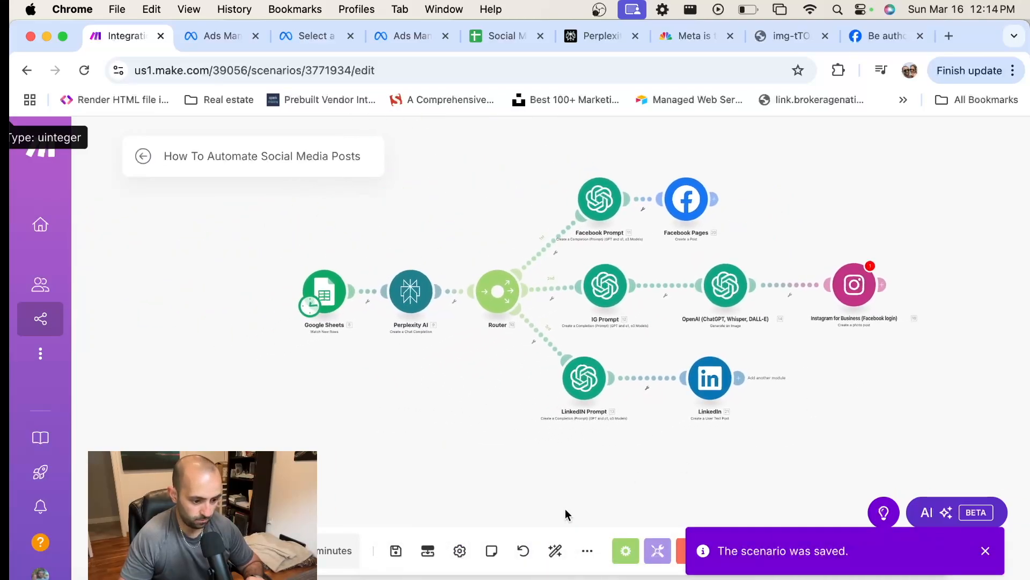
left_click(561, 557)
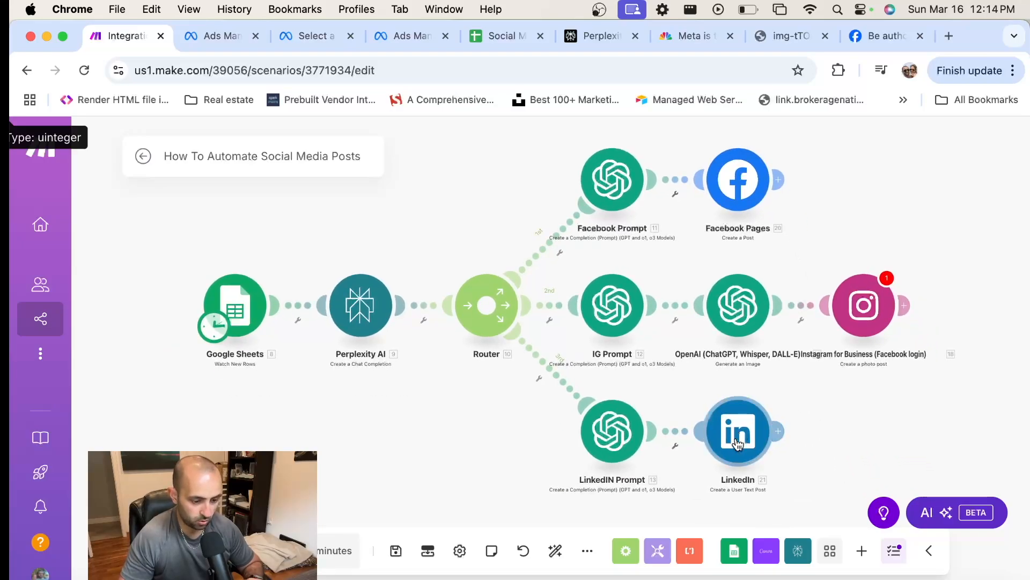
Close the three Meta ads browser pages, check the Social Media Content sheet and return to the Make scenario
left_click(351, 36)
left_click(256, 36)
left_click(256, 38)
left_click(207, 36)
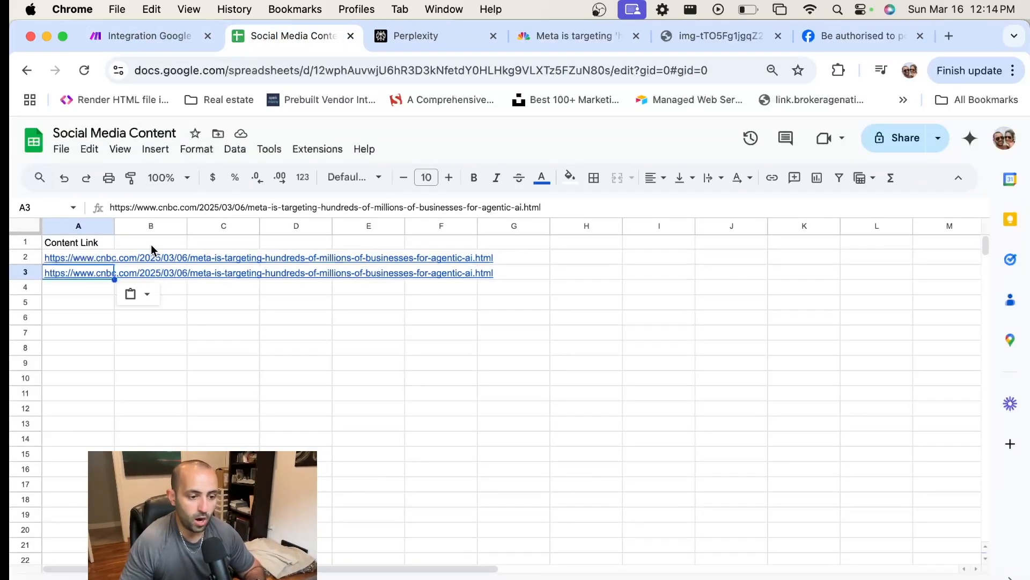
left_click(137, 40)
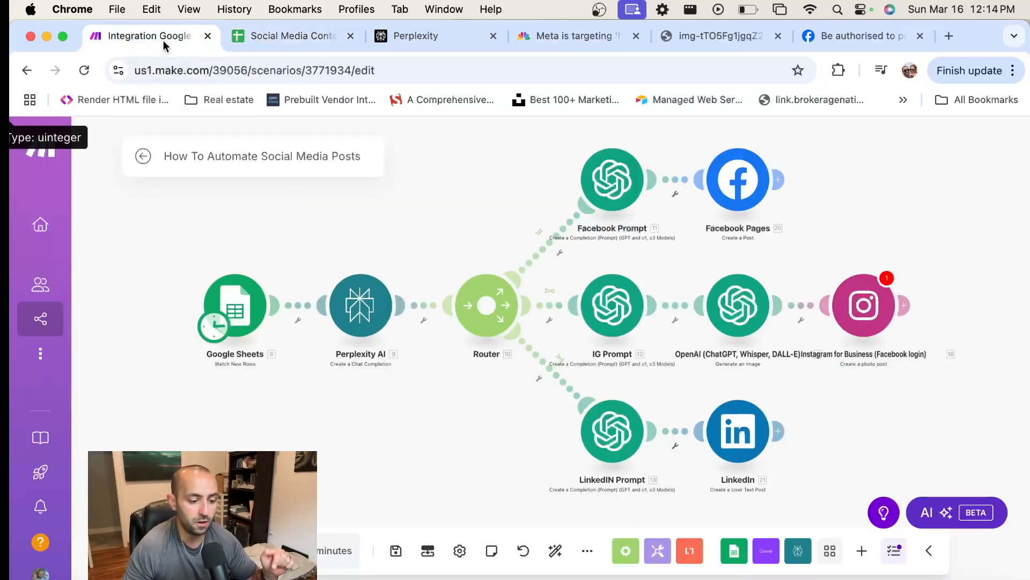
Open YouTube in a new browser tab and look through the signed-in account's channel page and its featured videos
left_click(947, 36)
type("yout")
key("Return")
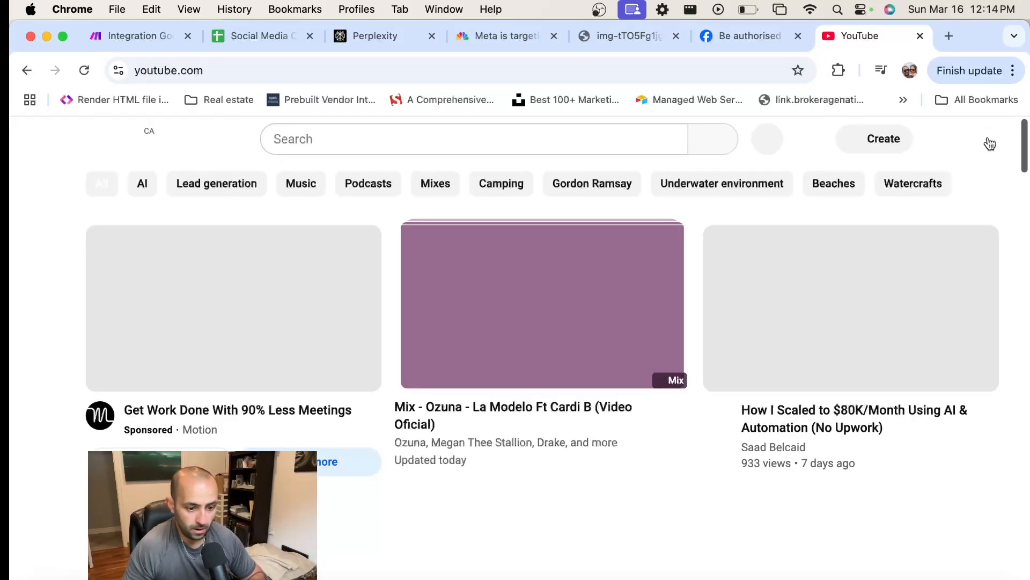
left_click(981, 140)
left_click(778, 188)
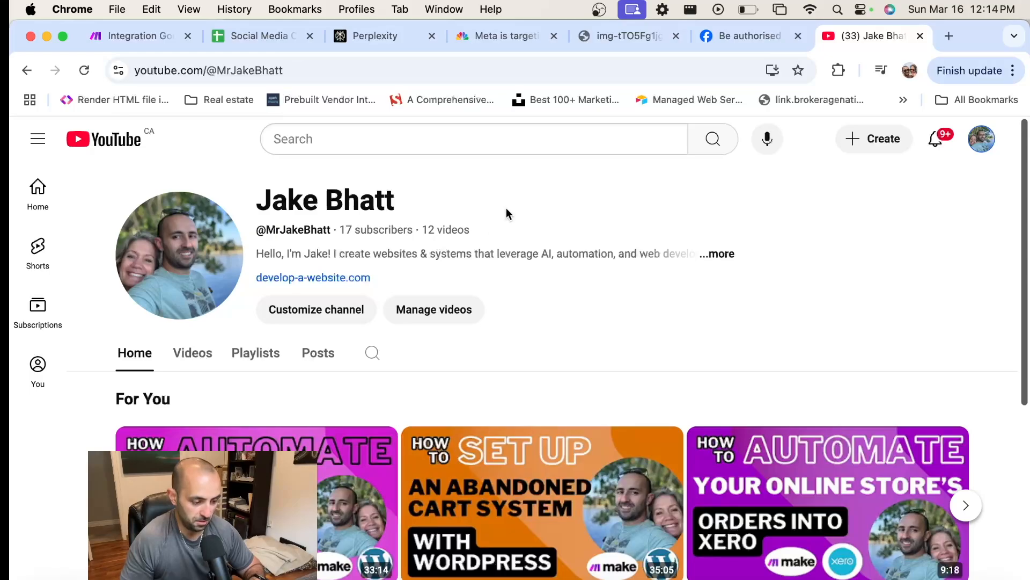
scroll(506, 210, "down", 3)
scroll(506, 210, "up", 3)
scroll(507, 209, "down", 3)
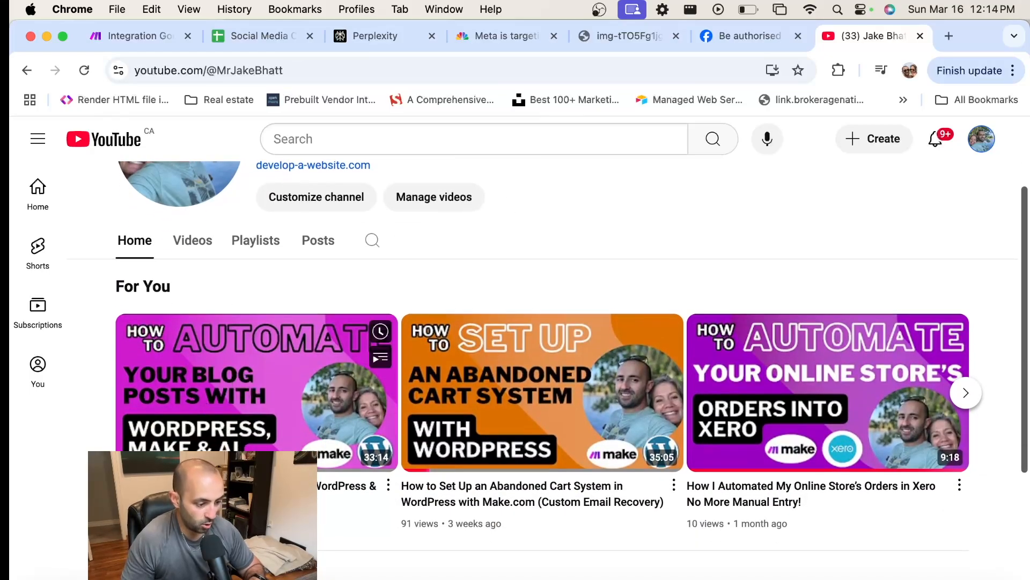
Paste the CNBC agentic AI article link into cell A3 of the Social Media Content sheet and return to the scenario
left_click(244, 35)
left_click(108, 271)
type("https://www.cnbc.com/2025/03/06/meta-is-targeting-hundreds-of-millions-of-businesses-for-agentic-ai.html")
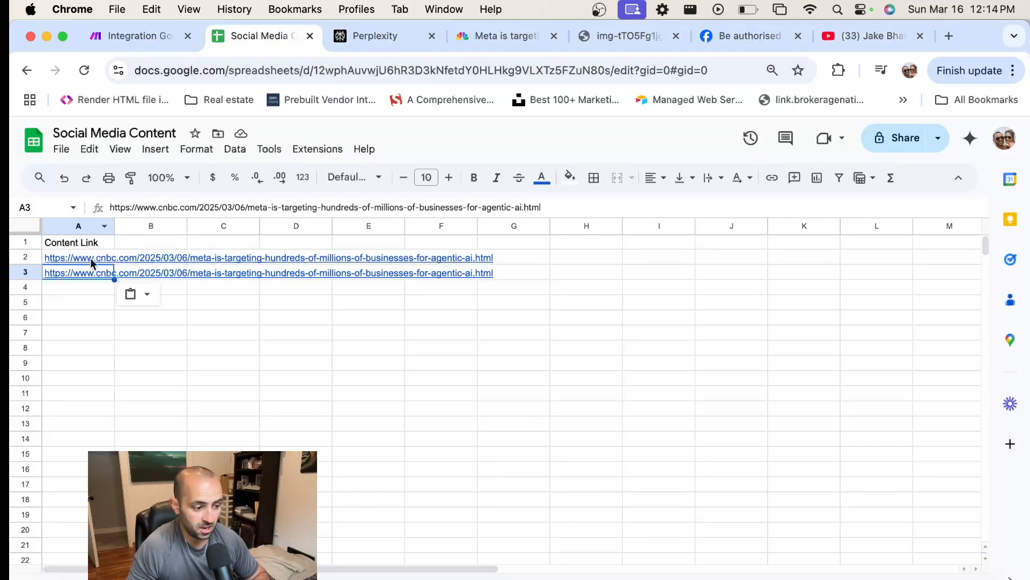
left_click(142, 36)
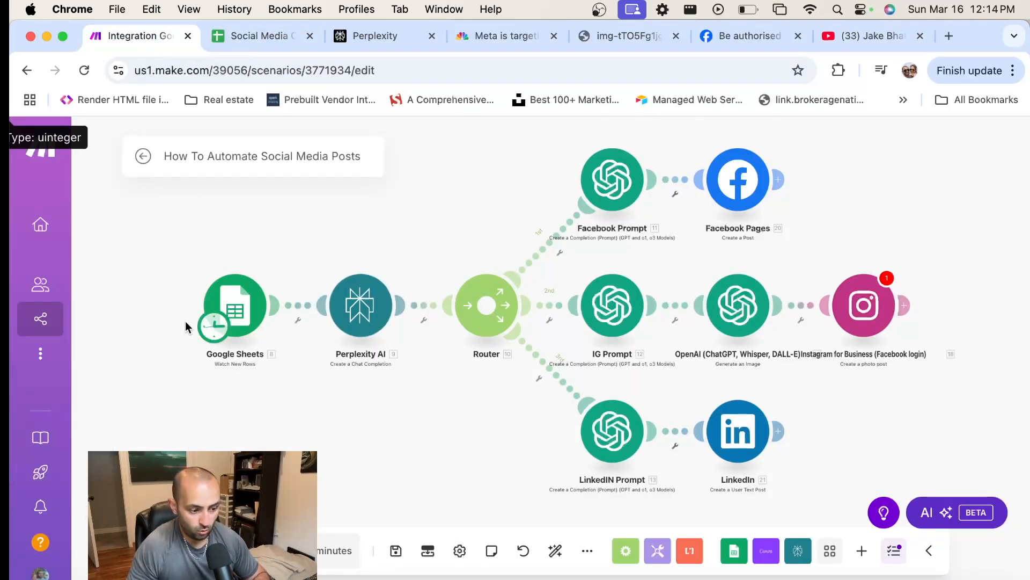